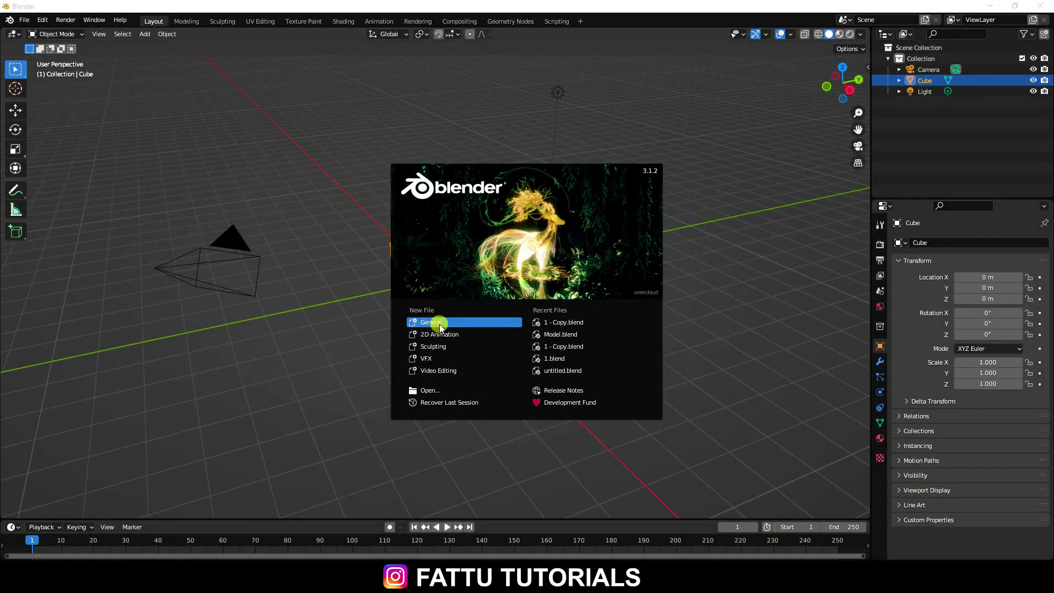
- Delete the default camera, cube and light and add a Suzanne monkey head
left_click(439, 324)
left_click_drag(126, 144, 638, 377)
key("Delete")
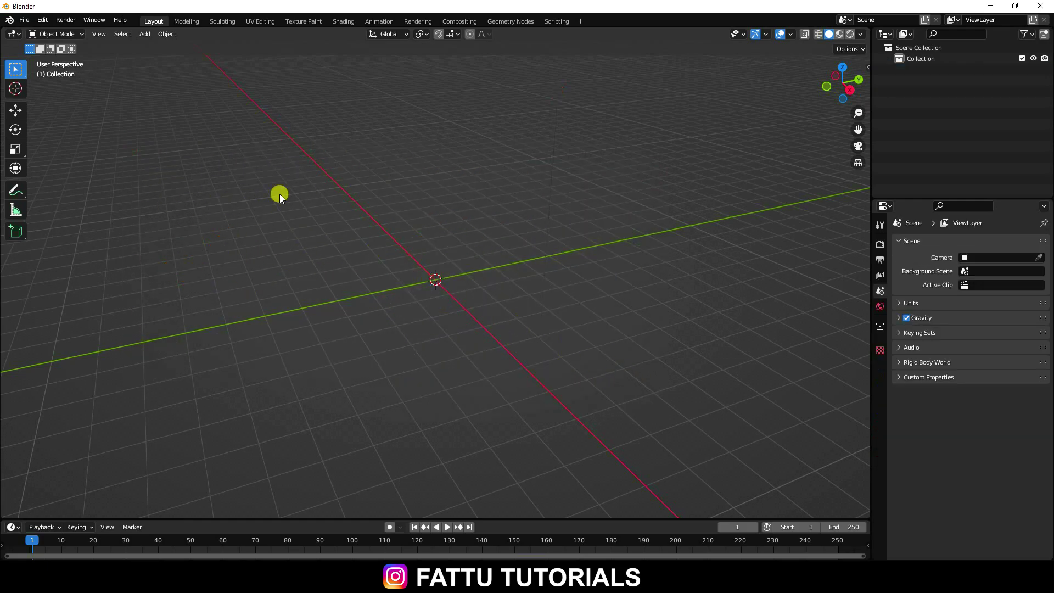
left_click(145, 34)
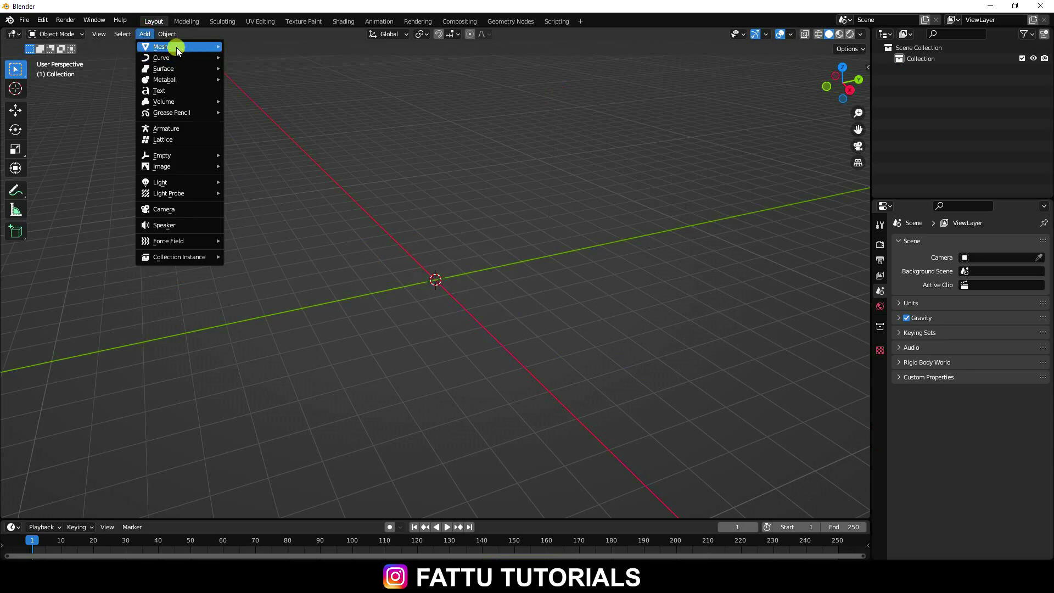
mouse_move(176, 46)
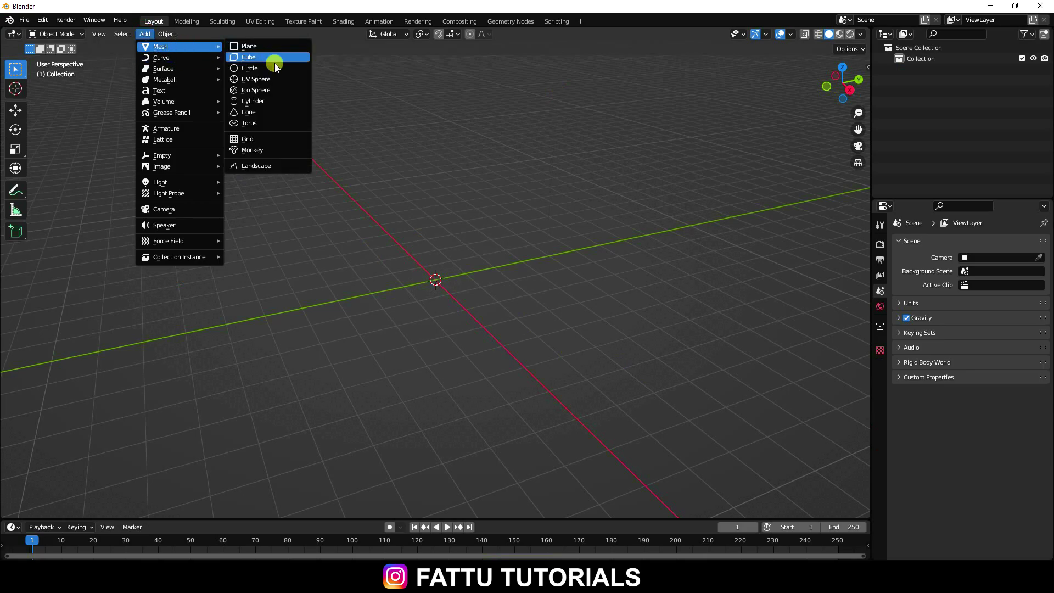
left_click(294, 154)
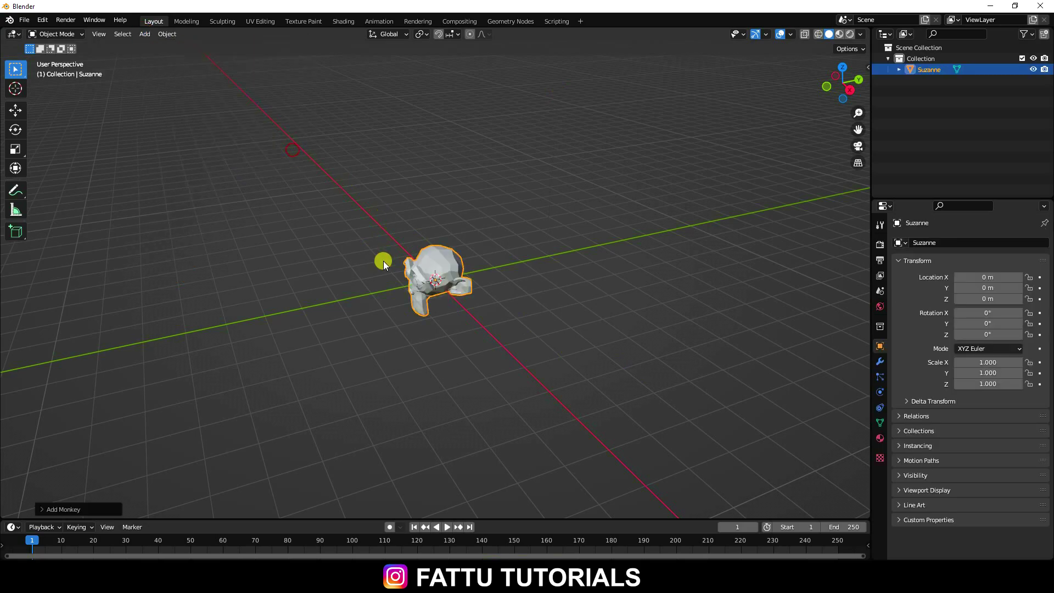
scroll(424, 287, "up", 2)
middle_click_drag(423, 288, 529, 284)
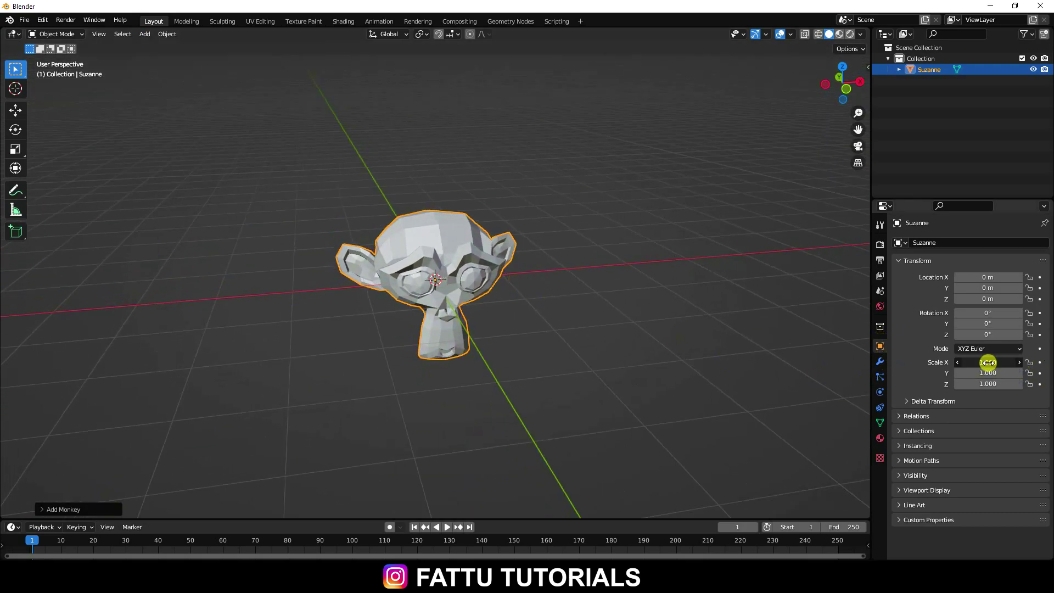
- Scale Suzanne to 2 on X, Y and Z
key("Return")
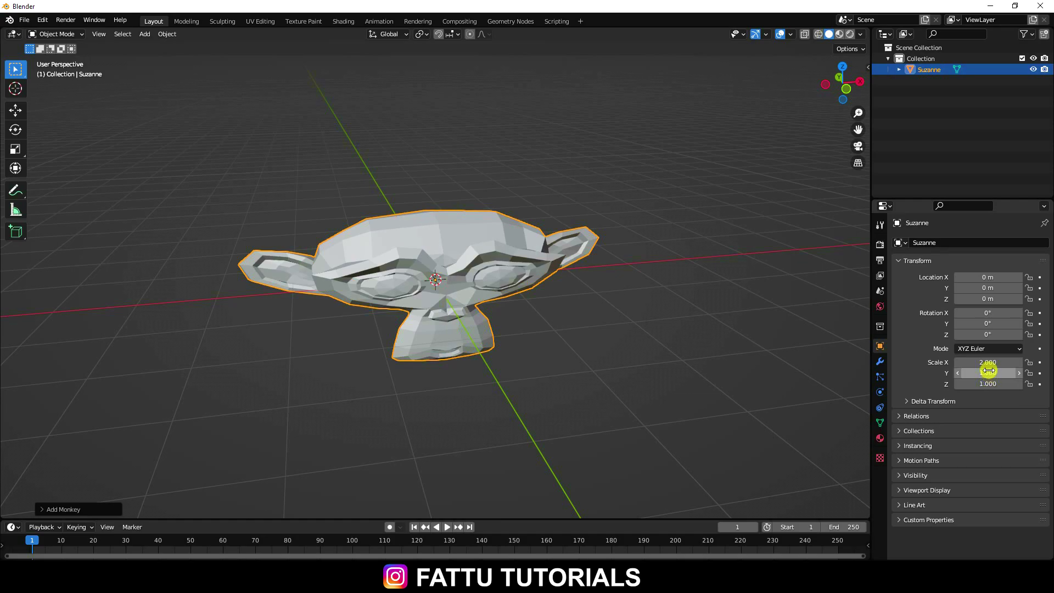
left_click(988, 372)
type("2")
key("Return")
left_click(987, 384)
type("2")
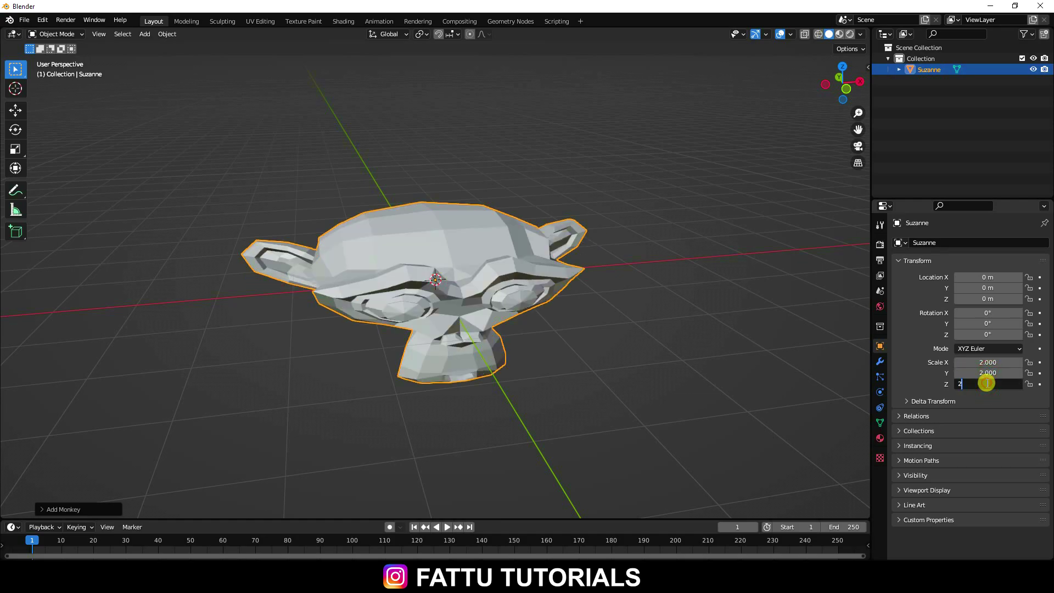
key("Return")
scroll(442, 244, "up", 8)
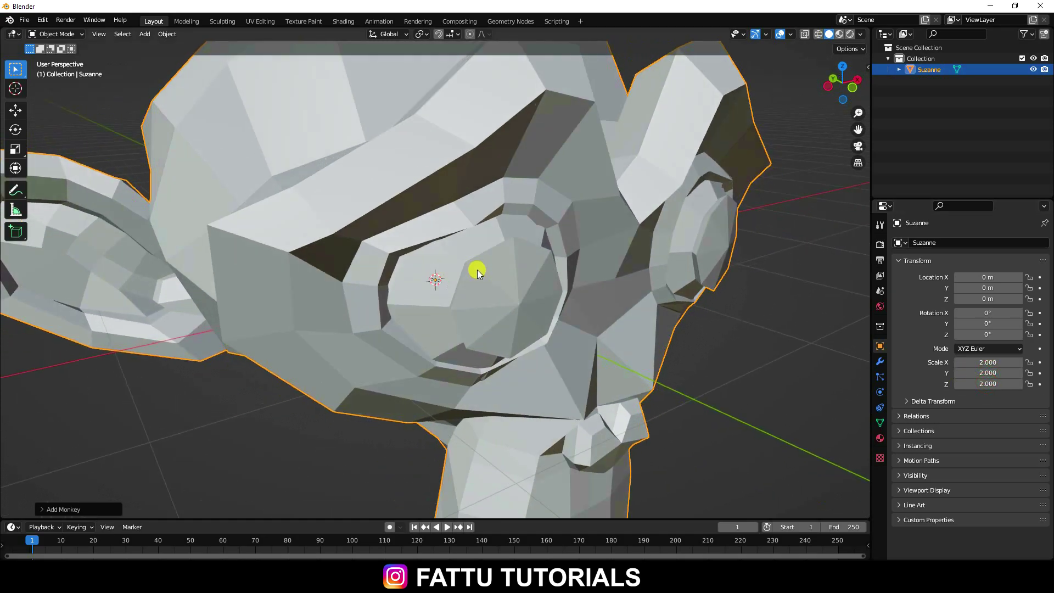
middle_click_drag(478, 271, 507, 271)
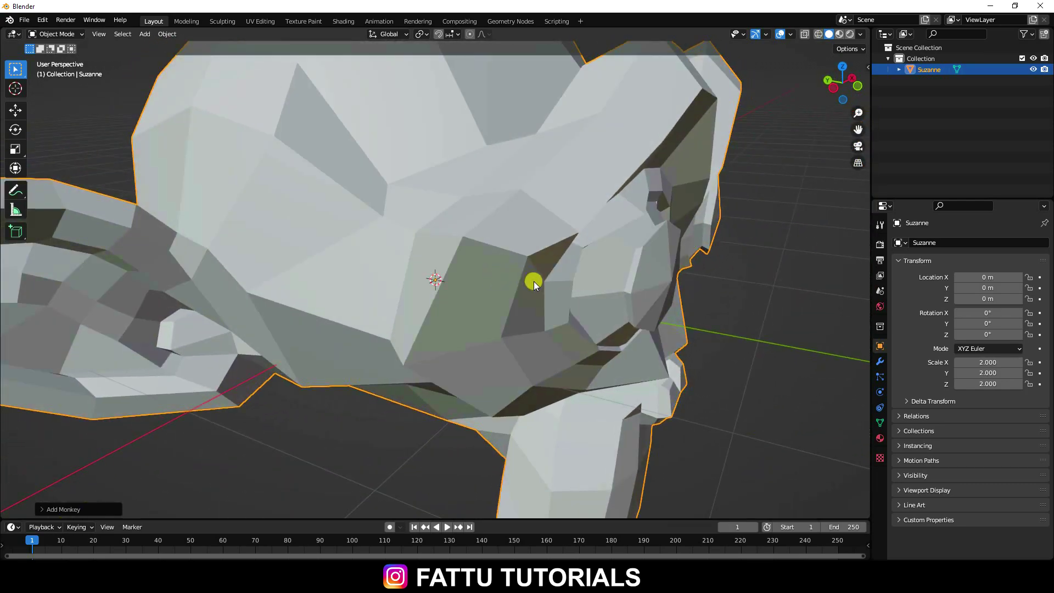
- Add a Subdivision Surface modifier to Suzanne from the Modifier tab
left_click(881, 361)
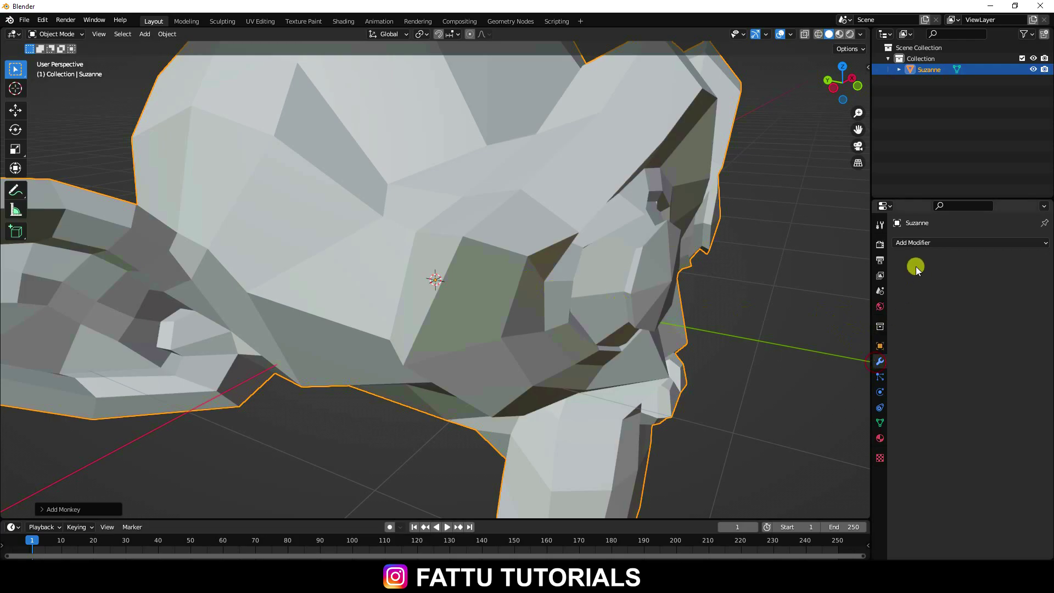
left_click(914, 243)
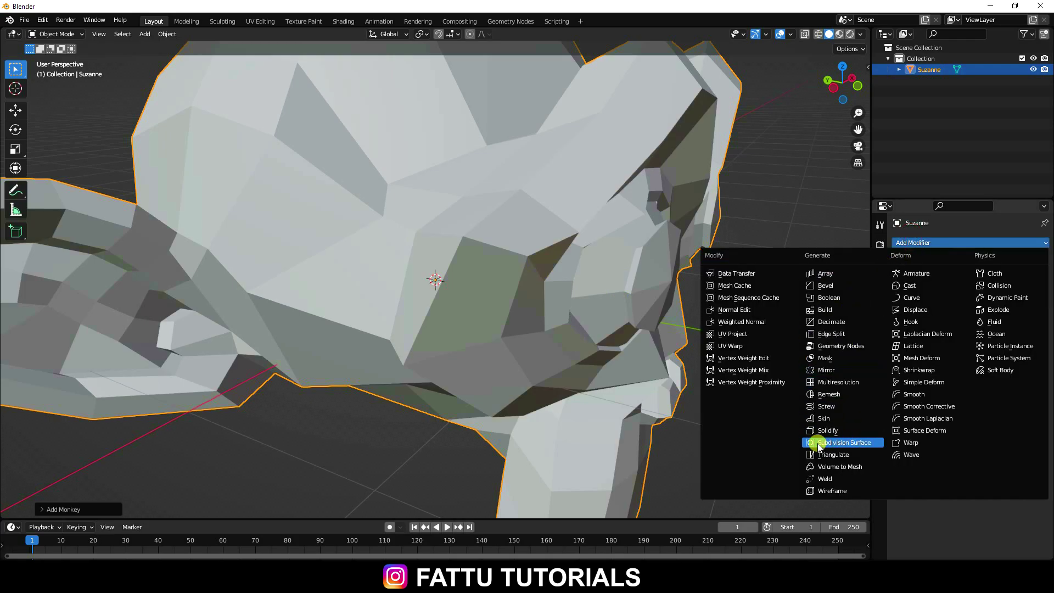
left_click(860, 445)
middle_click_drag(820, 396, 680, 372)
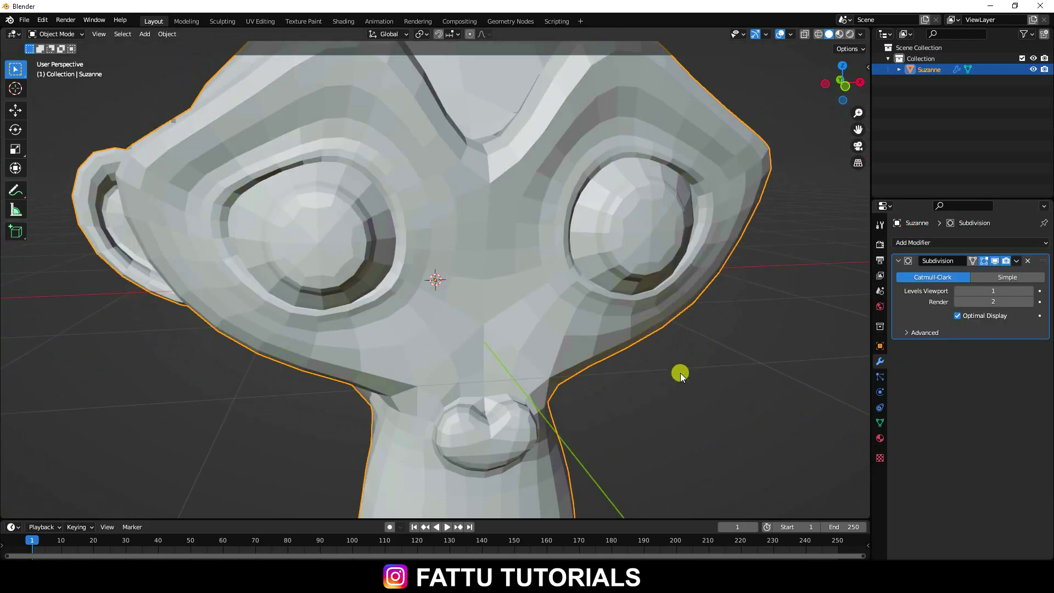
scroll(687, 373, "up", 4)
- Raise the Subdivision Surface render and viewport levels to 5, then return to Object properties
left_click(1026, 302)
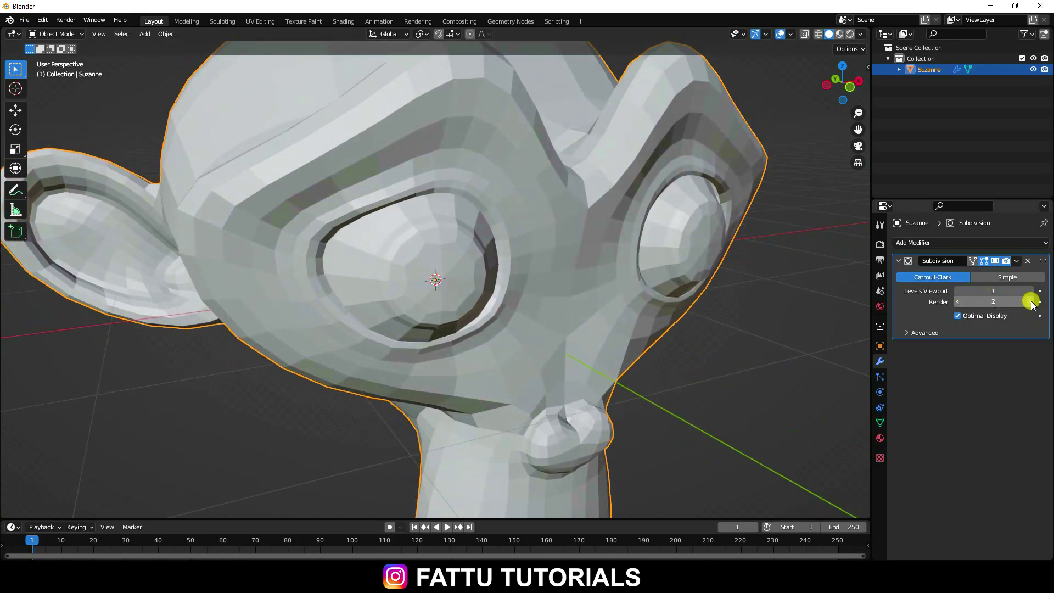
left_click(1026, 302)
left_click(1026, 302)
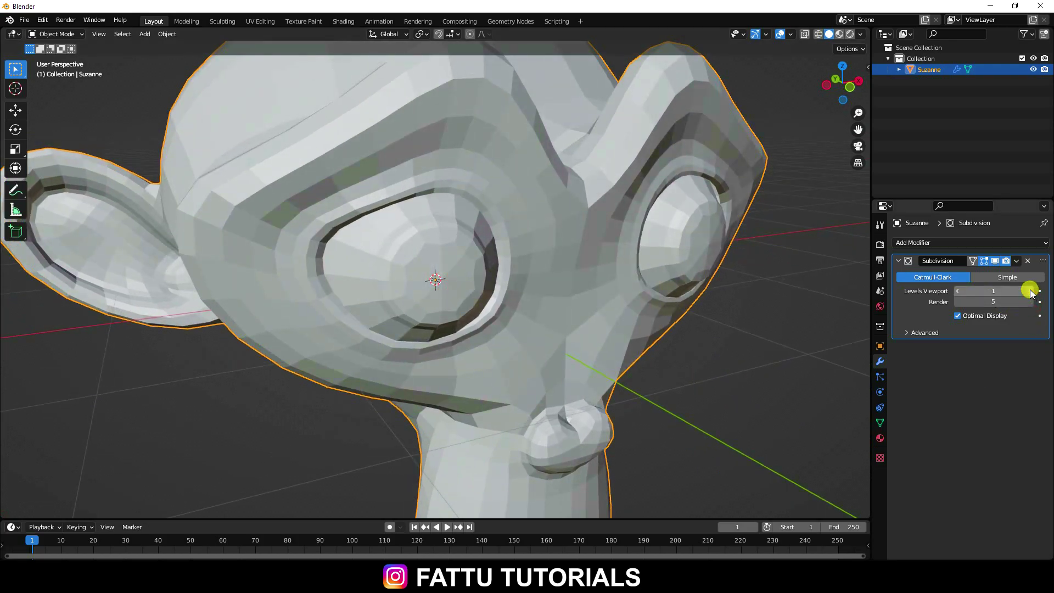
left_click(1030, 291)
left_click(1031, 291)
left_click(1030, 291)
left_click(1030, 291)
scroll(479, 353, "down", 5)
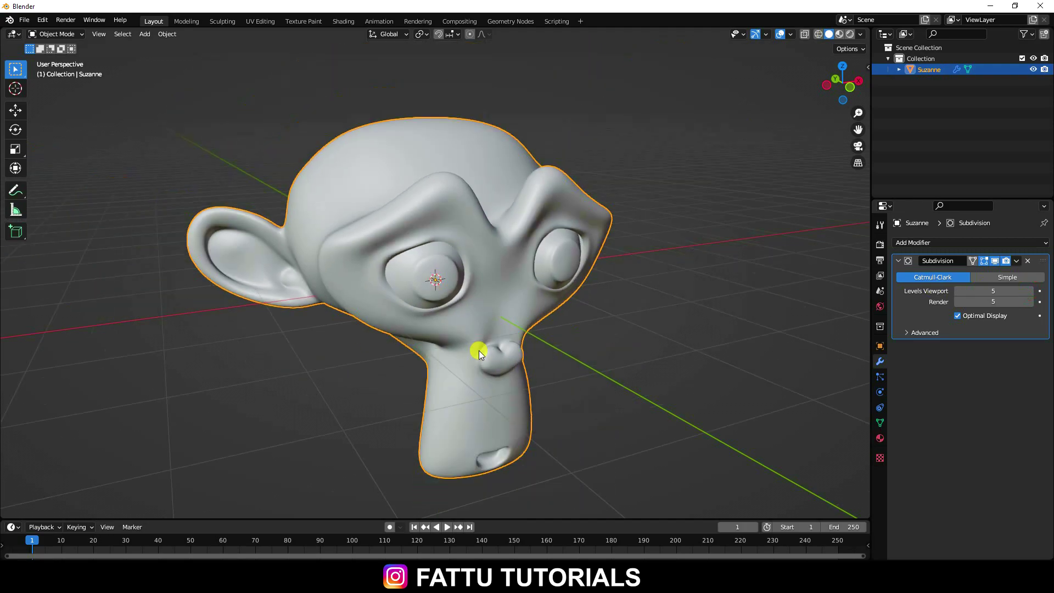
scroll(480, 353, "up", 6)
scroll(506, 306, "down", 4)
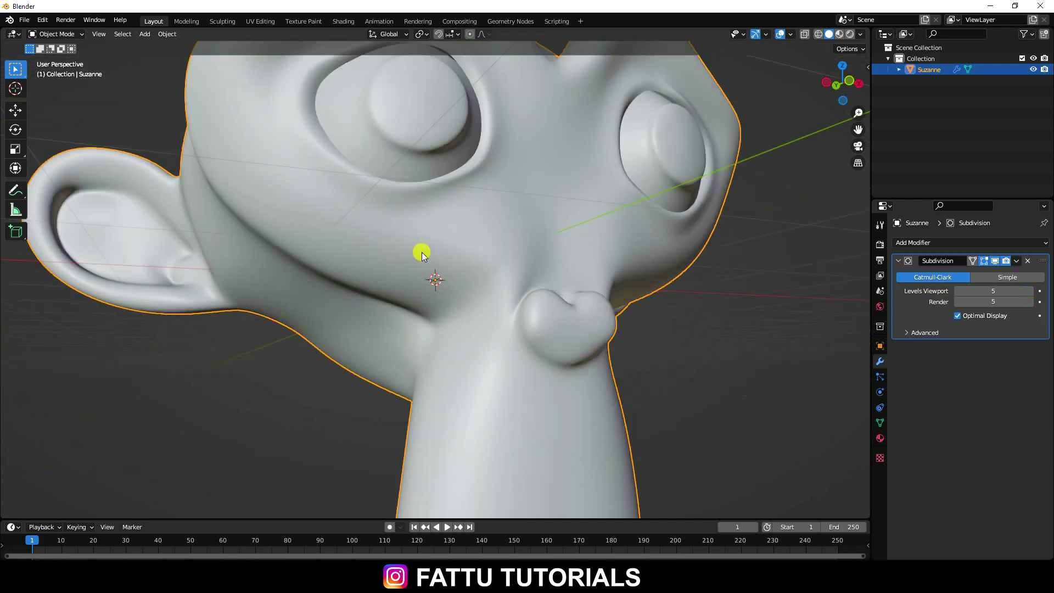
middle_click_drag(422, 254, 447, 282)
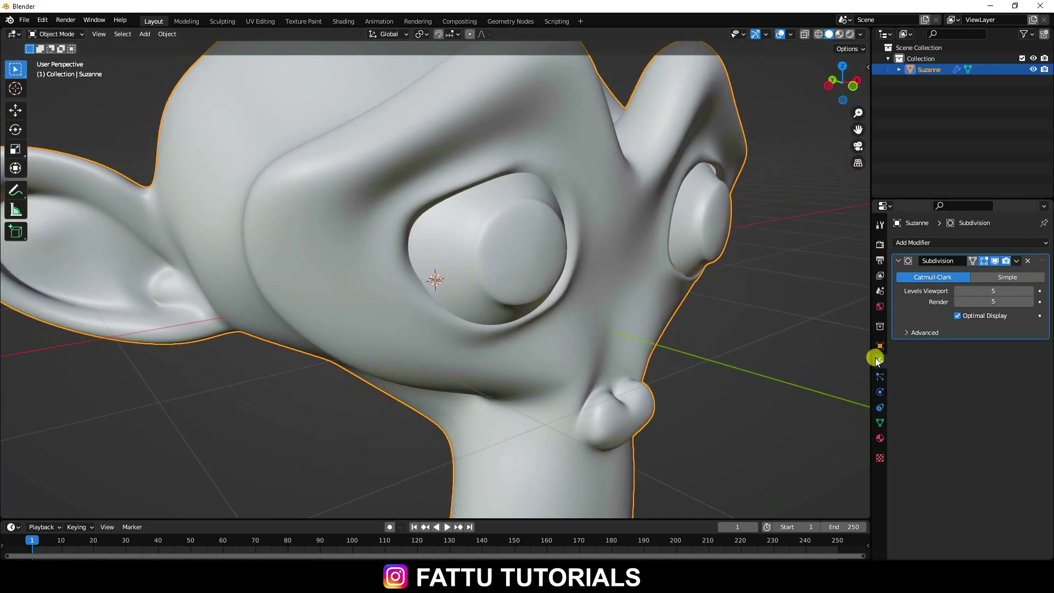
left_click(880, 346)
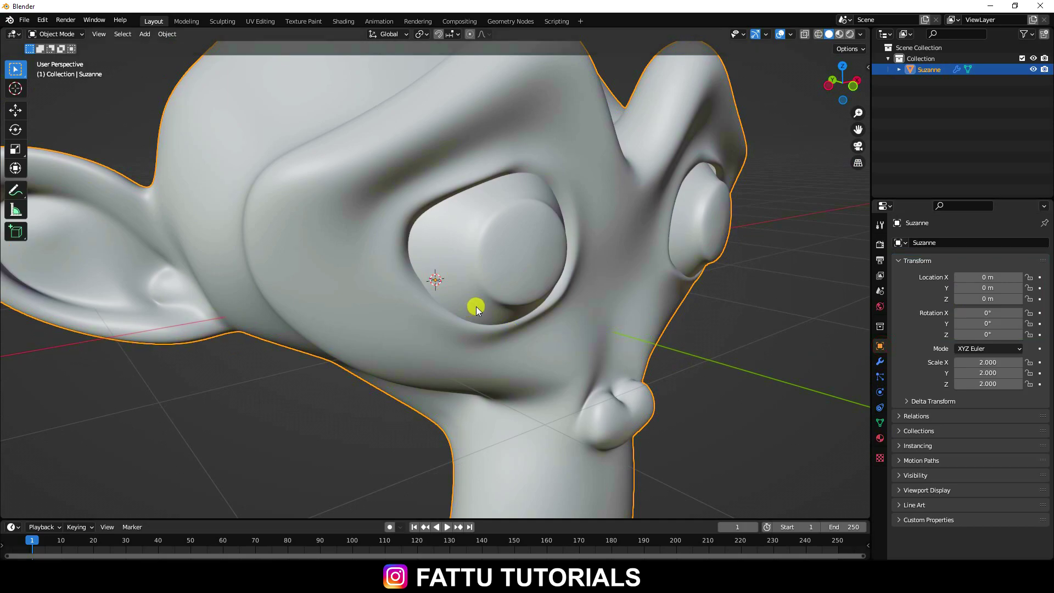
- Reset Suzanne's Z rotation to 0° and set the animation end frame to 300
scroll(464, 315, "down", 5)
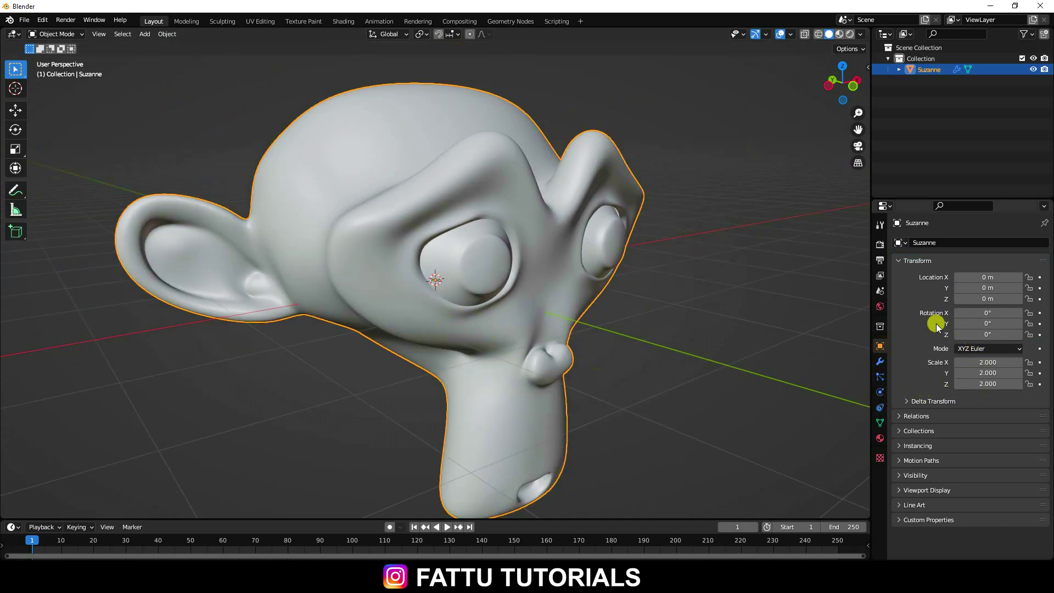
mouse_move(986, 334)
left_mouse_down()
mouse_move(1052, 334)
mouse_move(68, 346)
mouse_move(981, 332)
left_mouse_up()
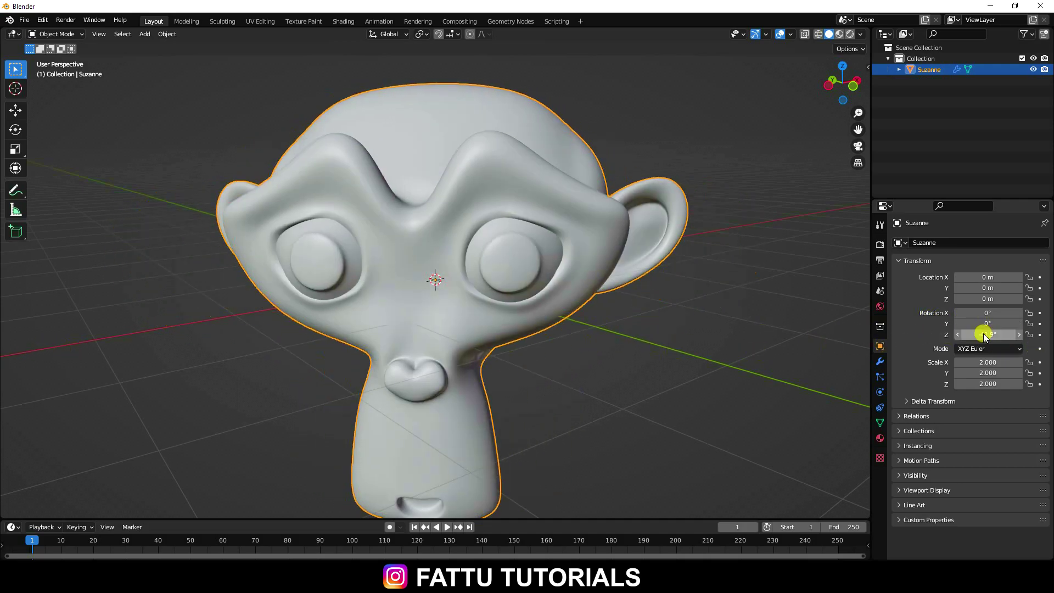
left_click(981, 334)
key("Return")
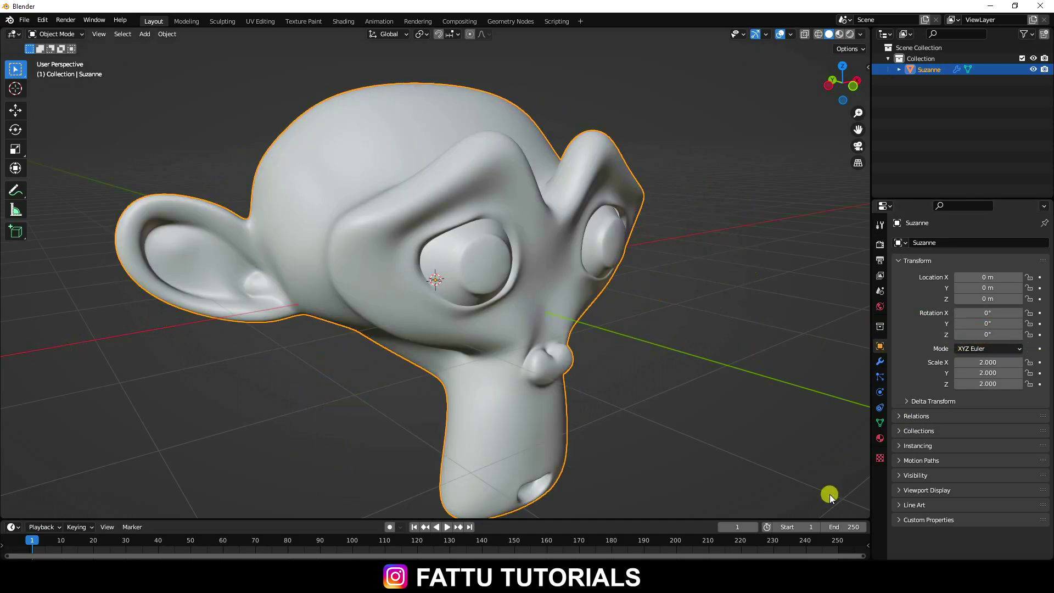
left_click(841, 523)
type("300")
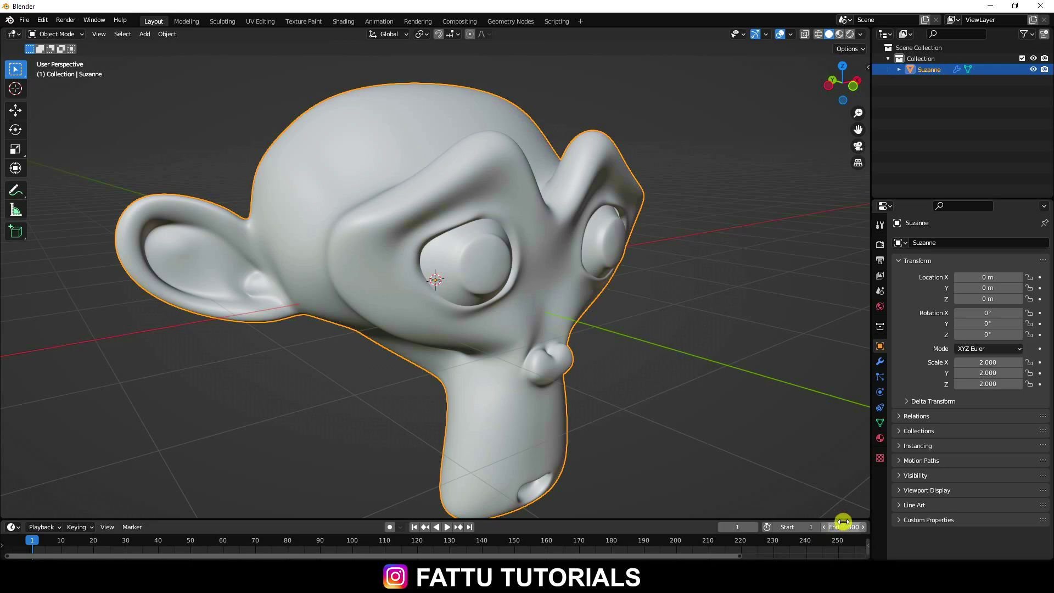
key("Return")
left_click_drag(741, 557, 867, 556)
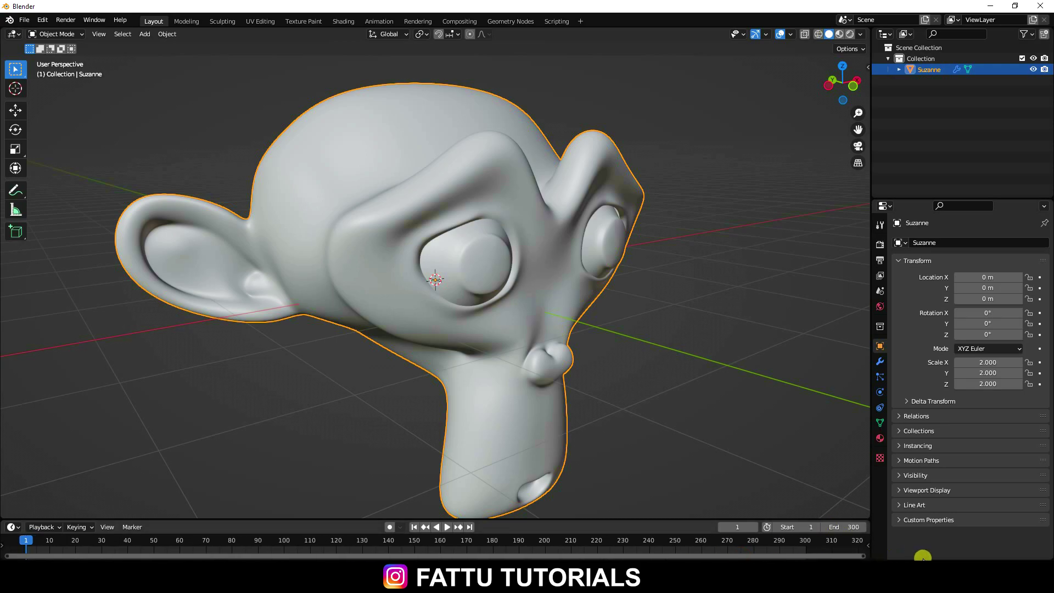
- Keyframe Suzanne's Z rotation at 0° on frame 1 and 360° on frame 300
left_click(1040, 335)
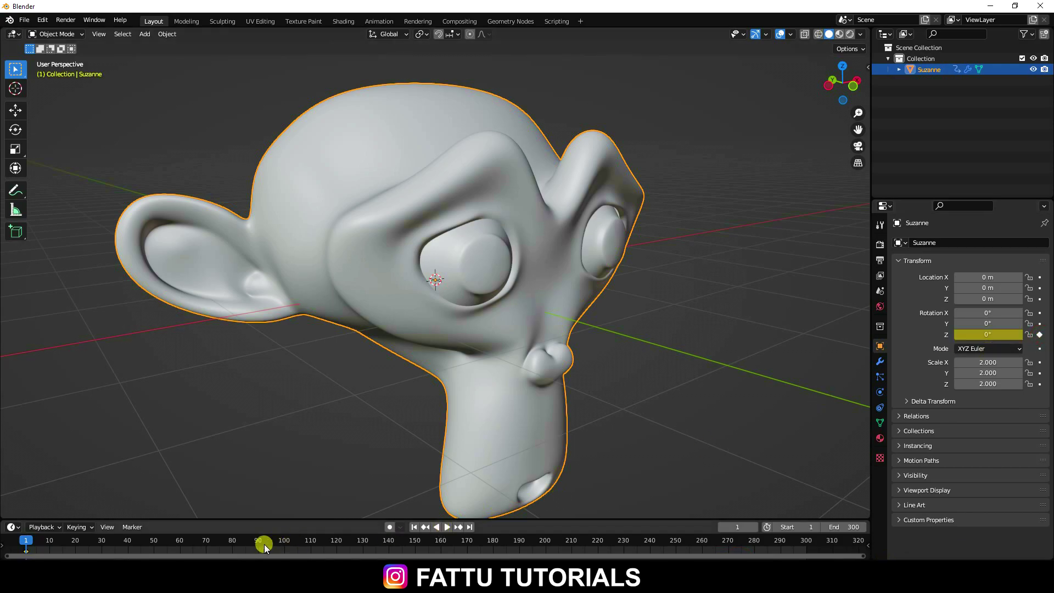
left_click(469, 528)
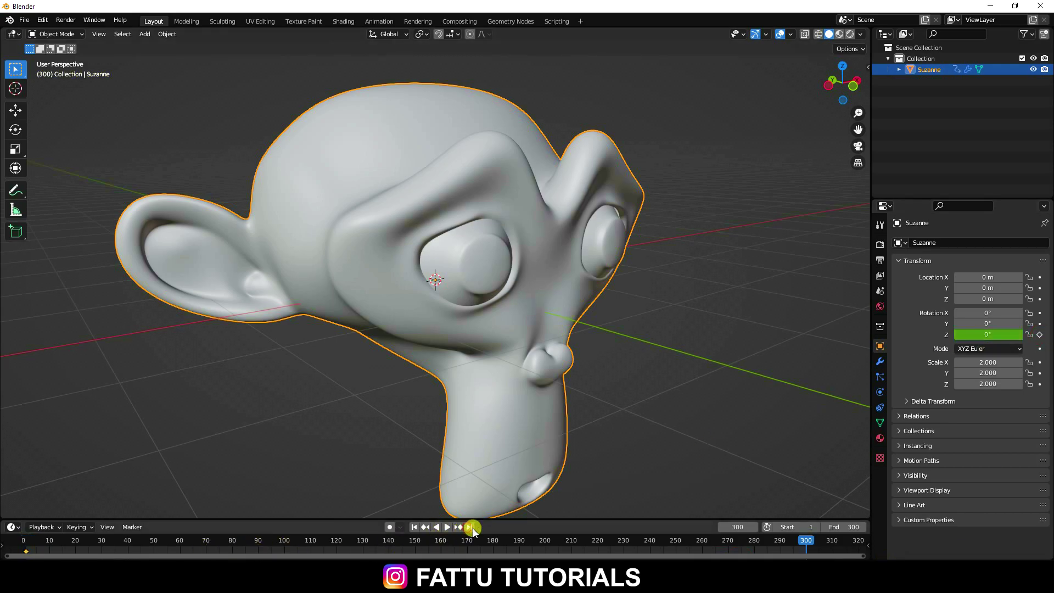
left_click(984, 337)
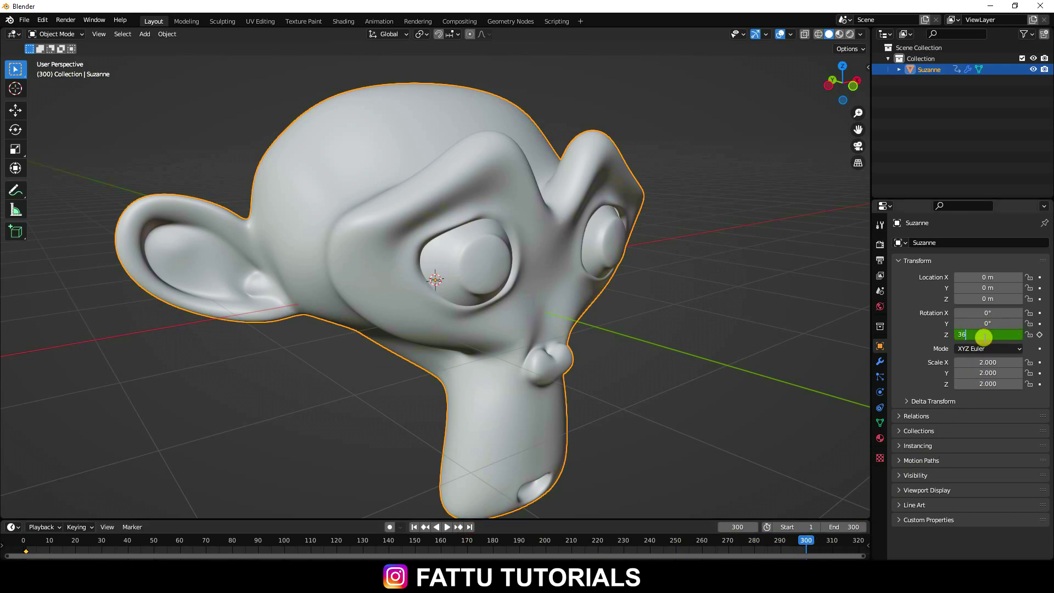
key("Return")
left_click(1041, 334)
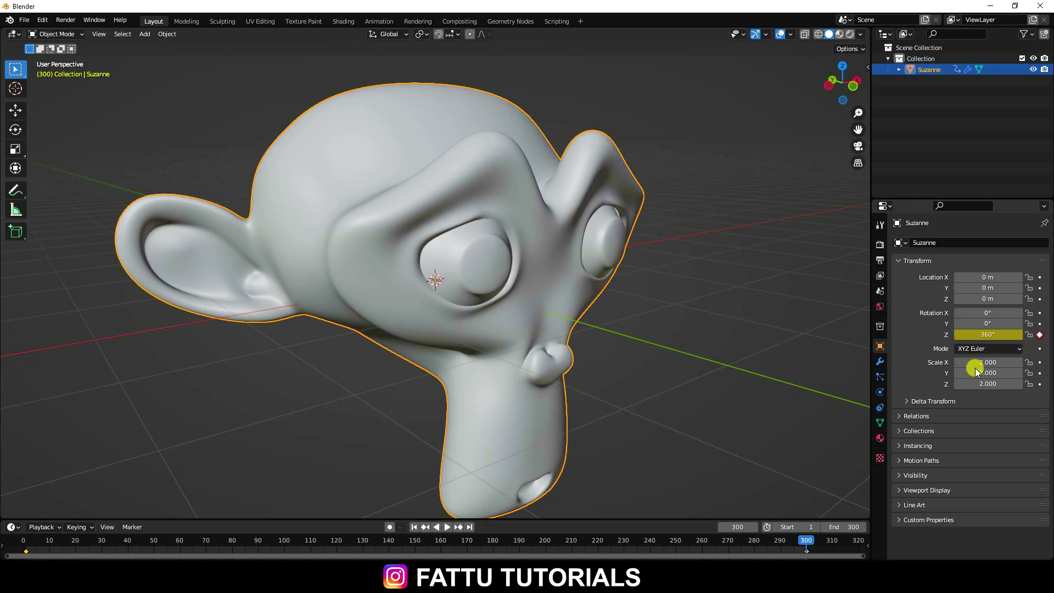
- Play back the spin, rewind to frame 1, and enlarge the timeline area
left_click(415, 528)
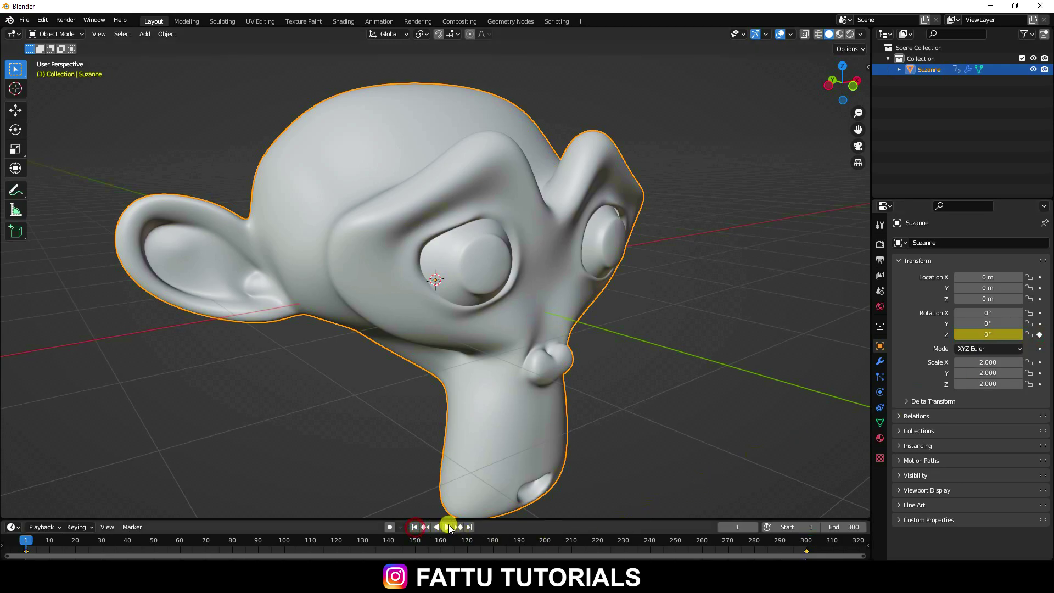
left_click(445, 528)
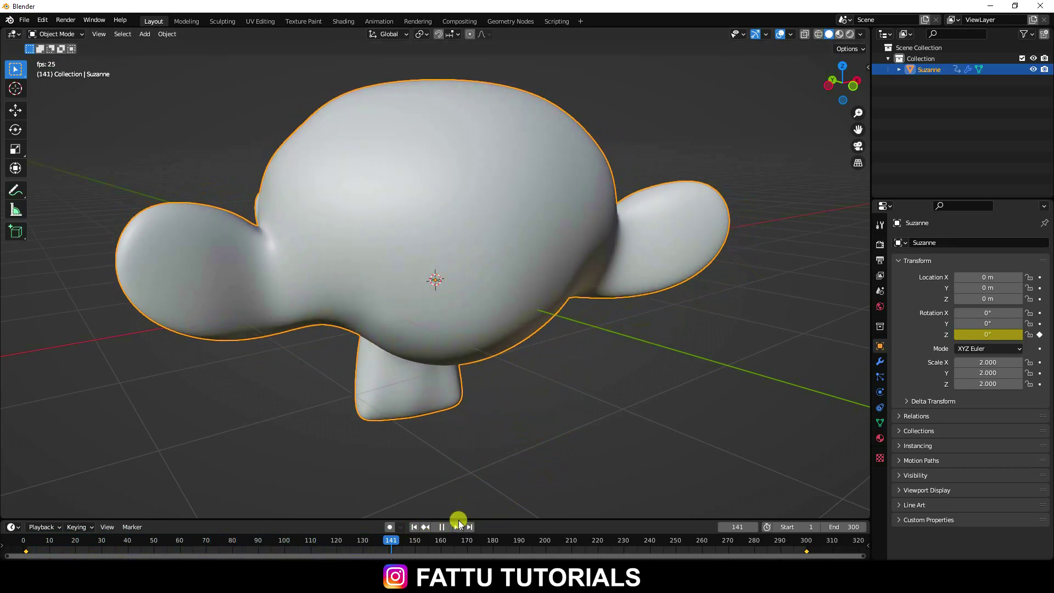
left_click(443, 527)
left_click(414, 527)
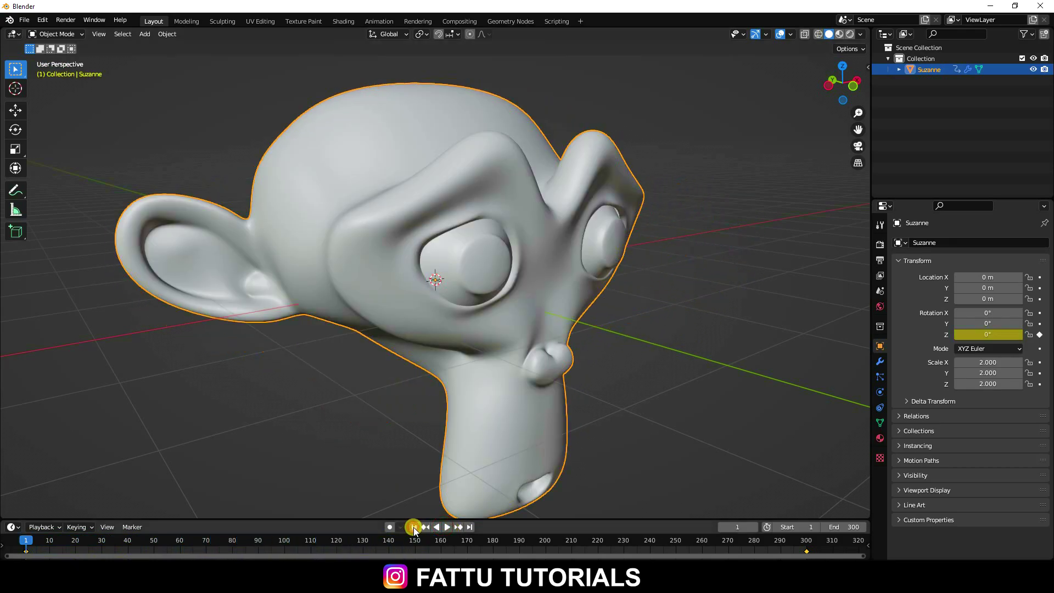
left_click_drag(433, 519, 494, 321)
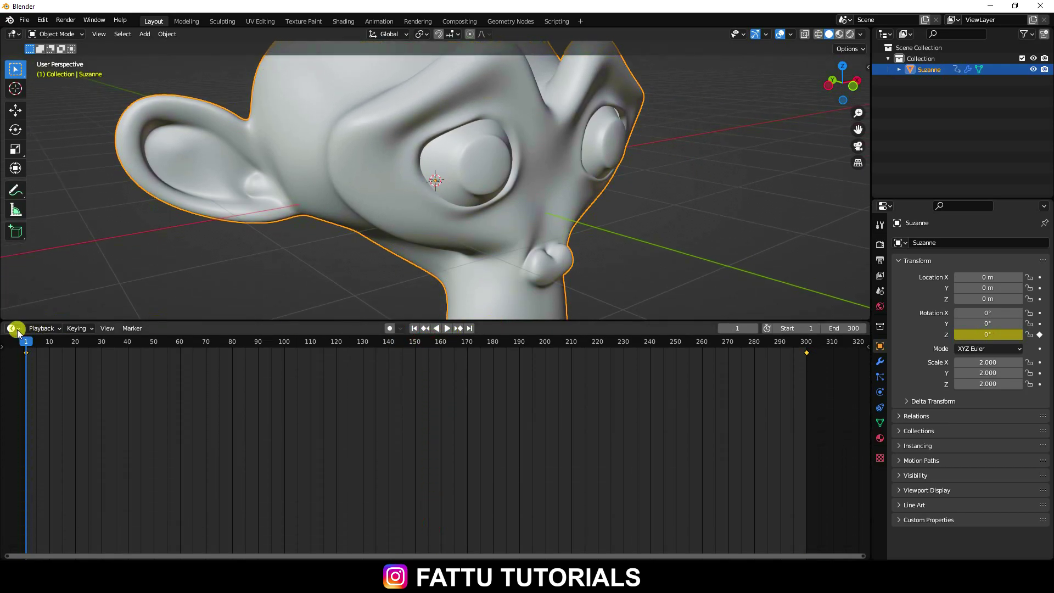
- Turn the timeline into a Shader Editor and create a new material for Suzanne
left_click(12, 328)
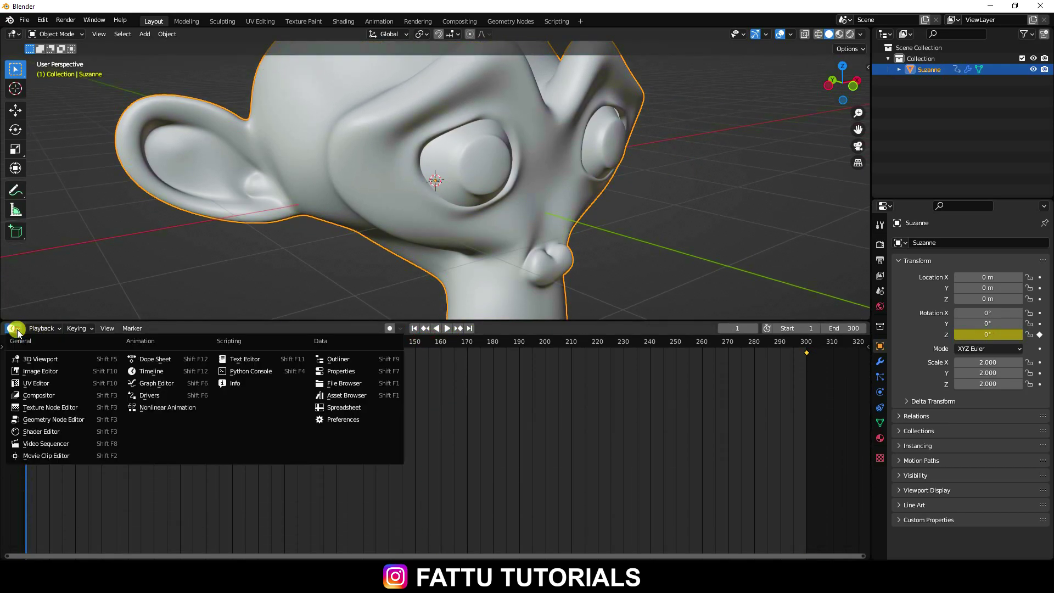
left_click(62, 433)
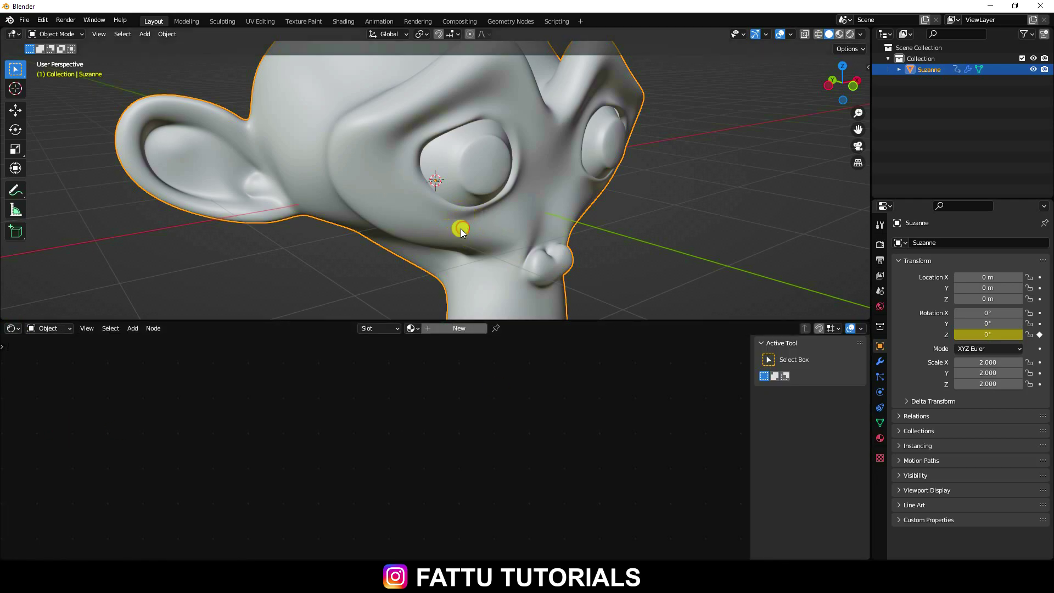
left_click(430, 328)
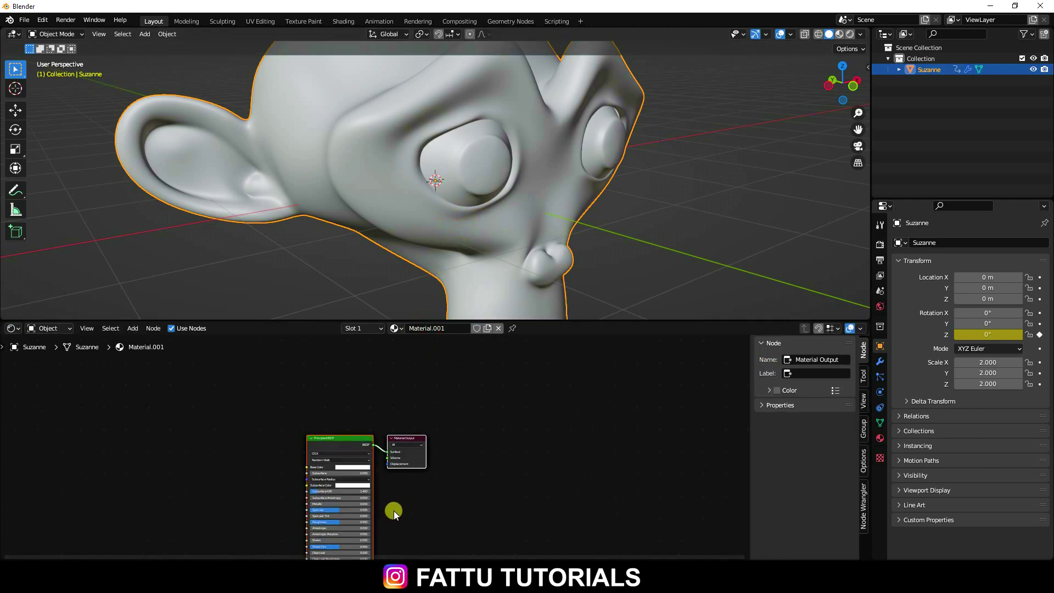
middle_click_drag(392, 512, 565, 445)
scroll(564, 445, "up", 1)
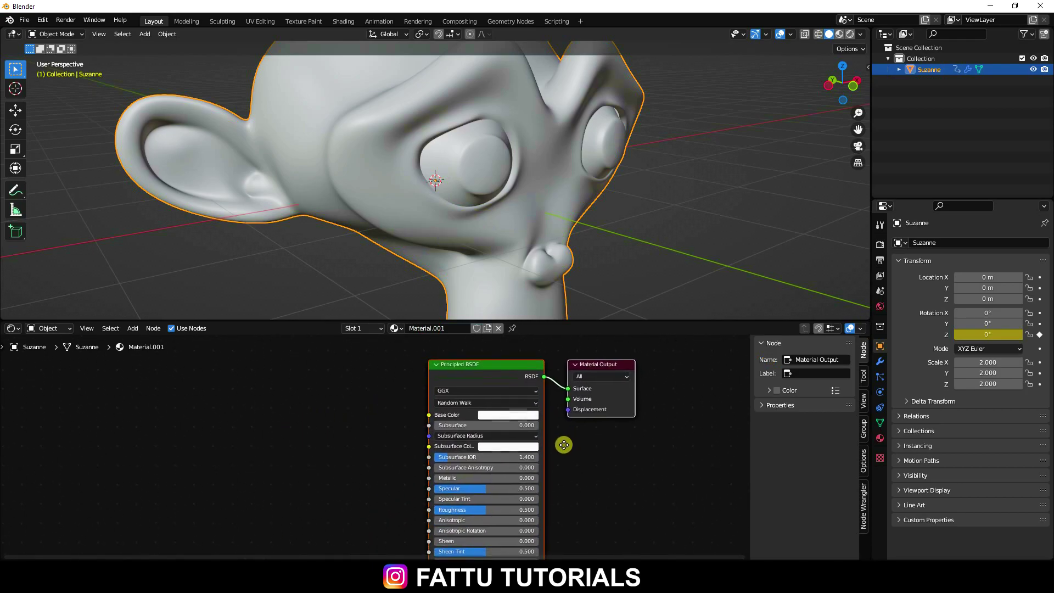
left_click(156, 399)
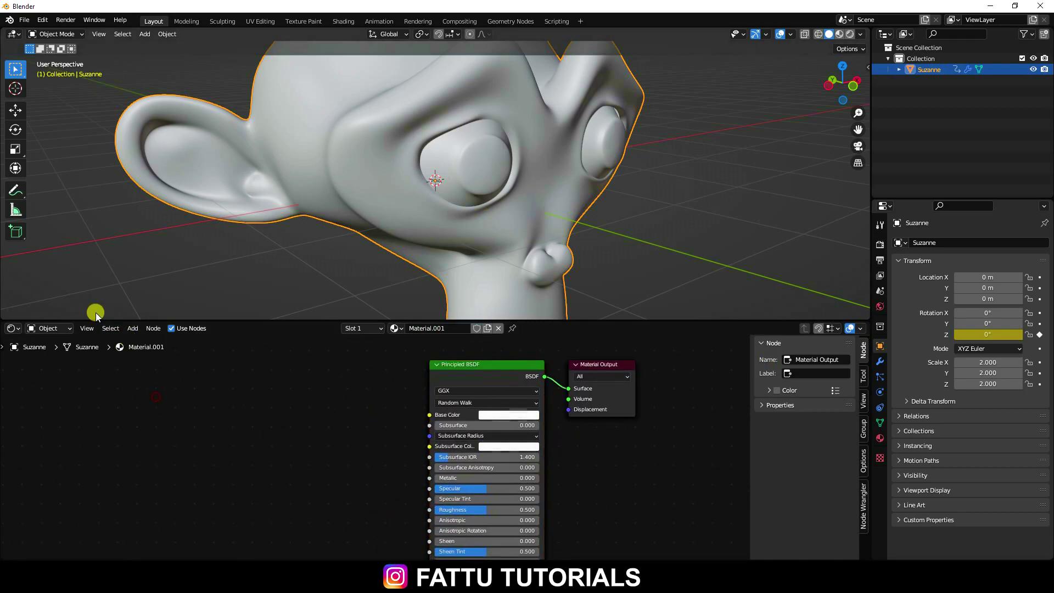
- Add a ColorRamp node via node search and place it at lower left
left_click(133, 328)
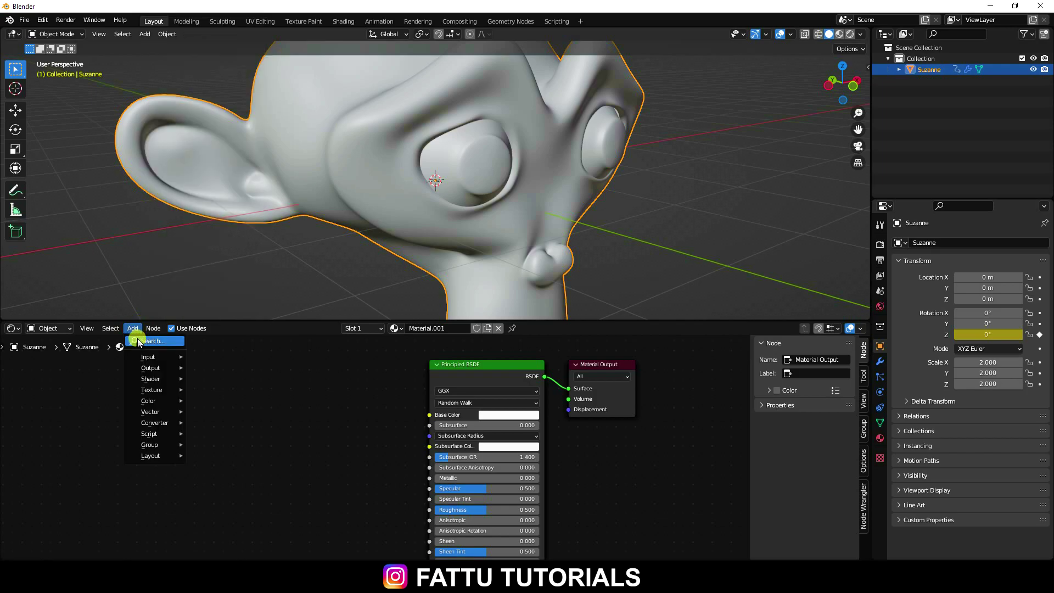
left_click(142, 341)
type("colo")
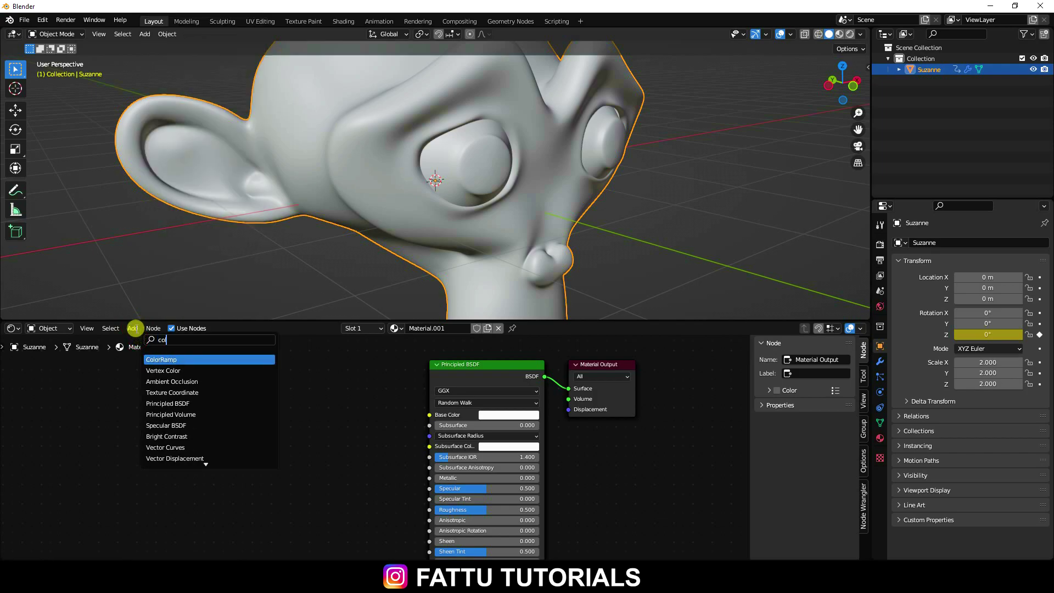
left_click(160, 359)
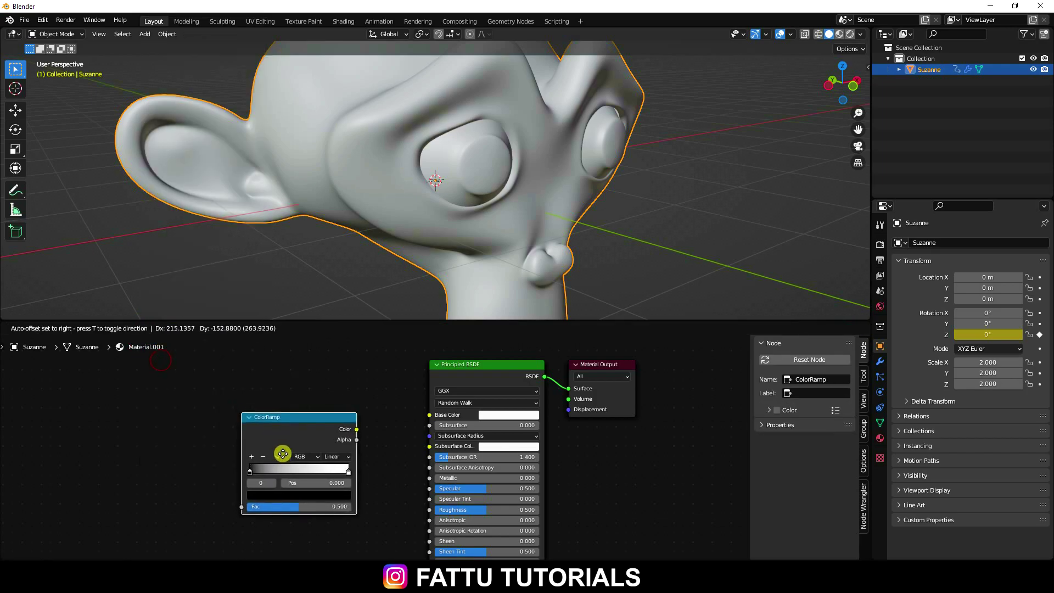
left_click(273, 470)
middle_click_drag(374, 469, 312, 421)
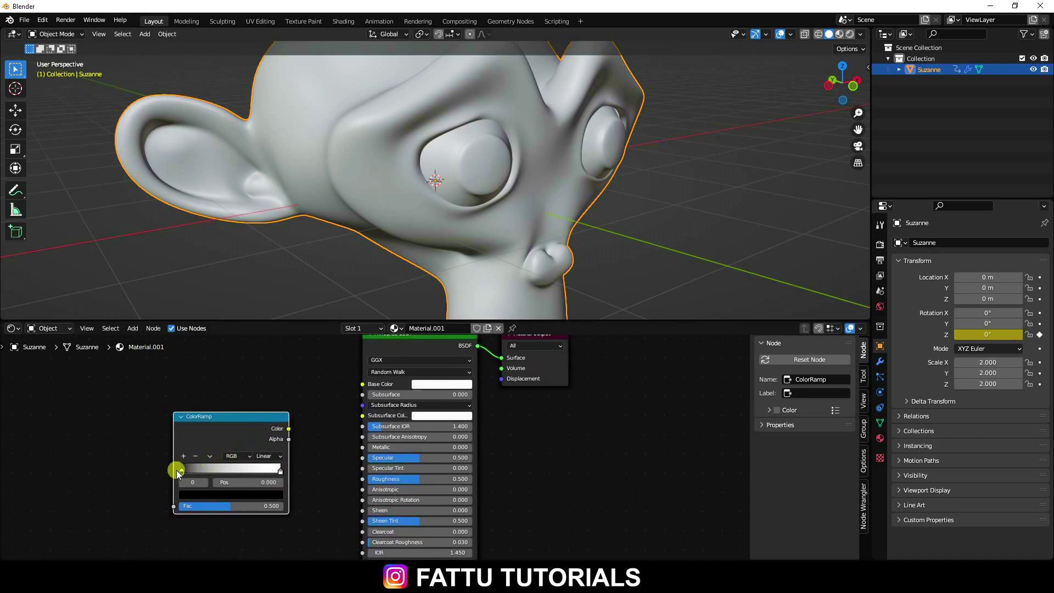
- Set the ColorRamp's black stop to 0.5 and white stop to 0.9
mouse_move(187, 473)
left_mouse_down()
mouse_move(198, 472)
mouse_move(182, 470)
left_mouse_up()
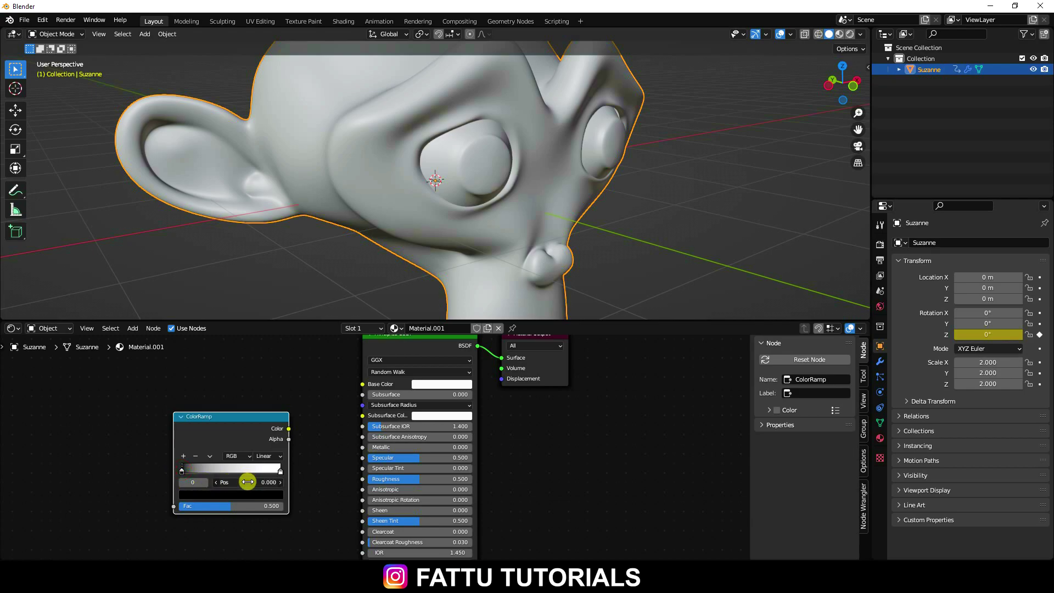
key("Return")
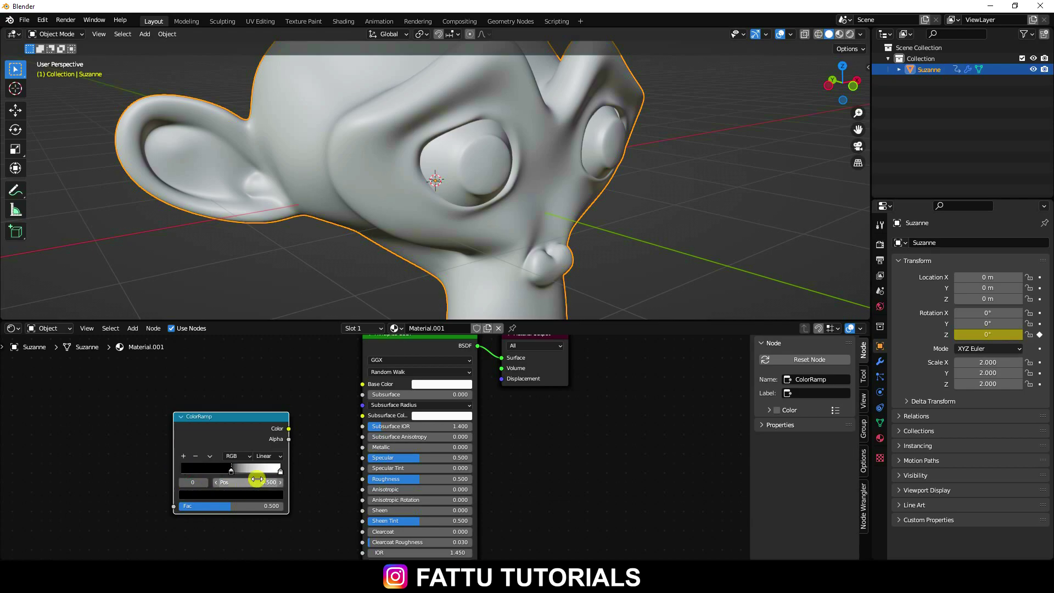
left_click(279, 470)
left_click(269, 482)
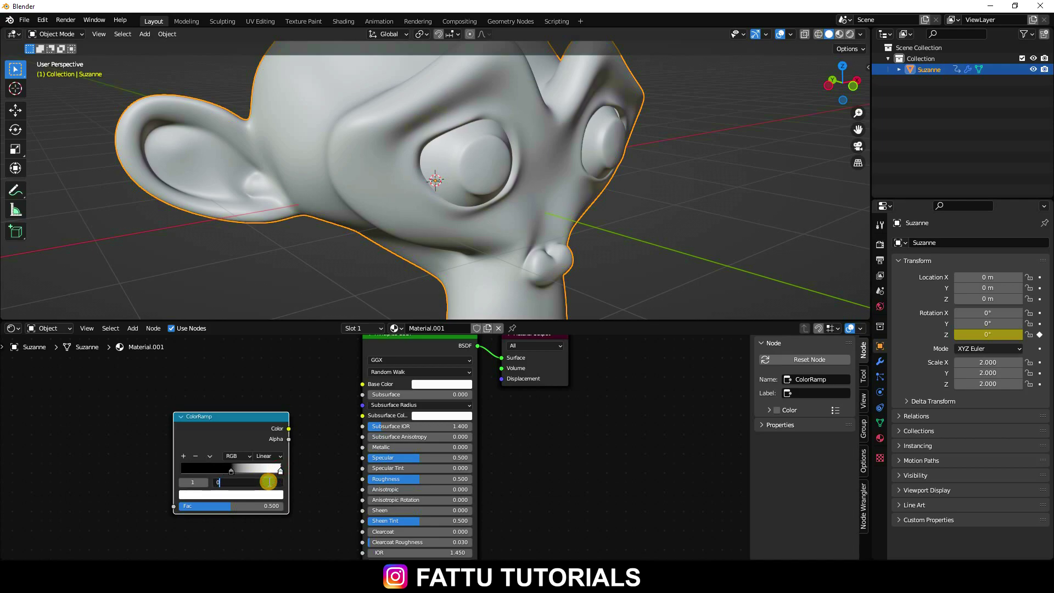
key("Return")
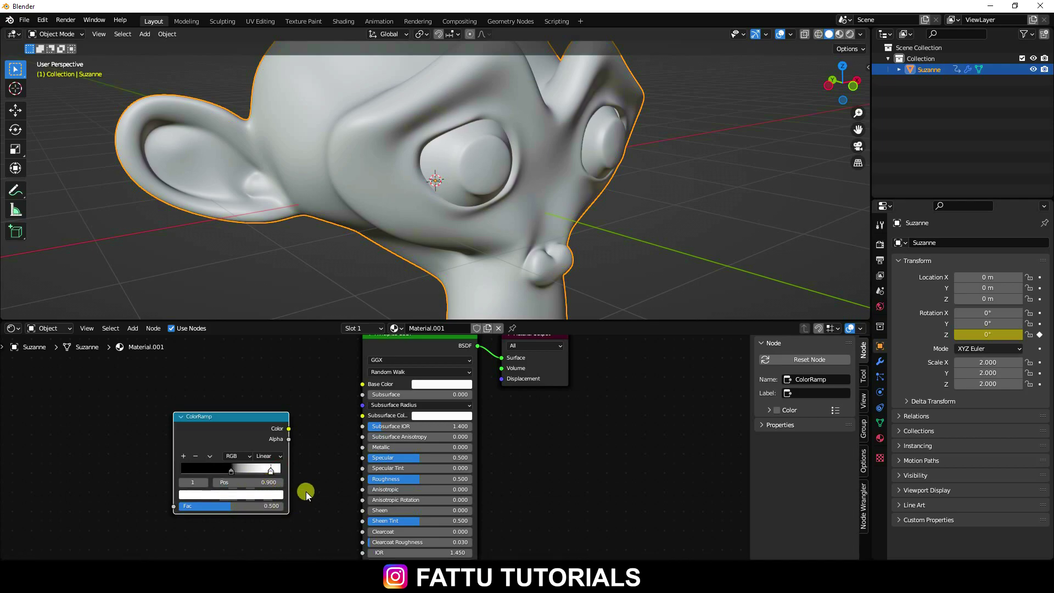
- Connect the ColorRamp's Color output to the Principled BSDF's Alpha input
scroll(306, 492, "up", 2)
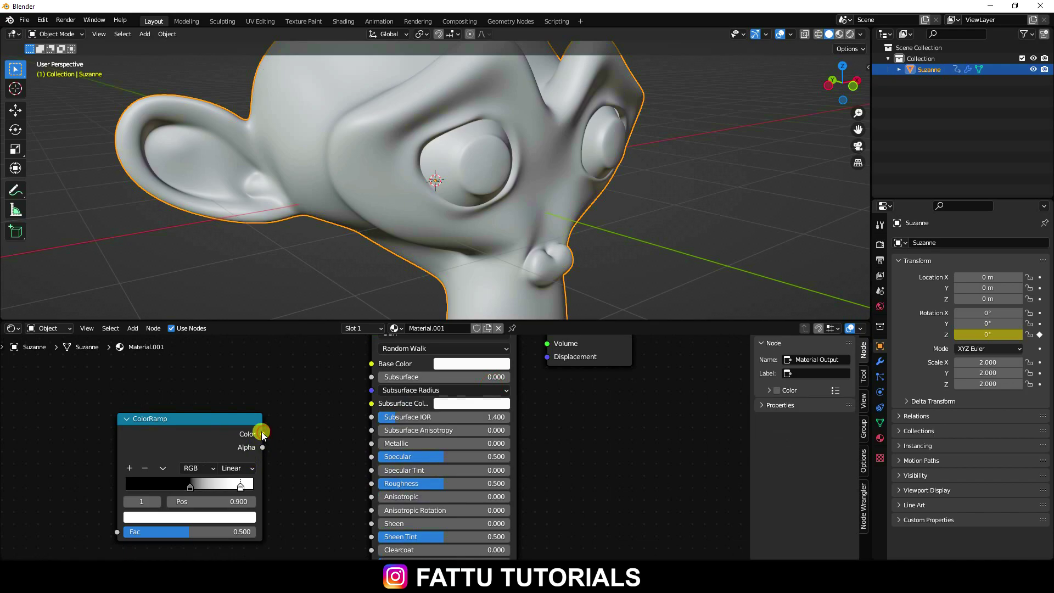
left_click_drag(263, 435, 548, 357)
scroll(296, 456, "down", 2)
middle_click_drag(330, 471, 314, 398)
left_click_drag(225, 356, 276, 371)
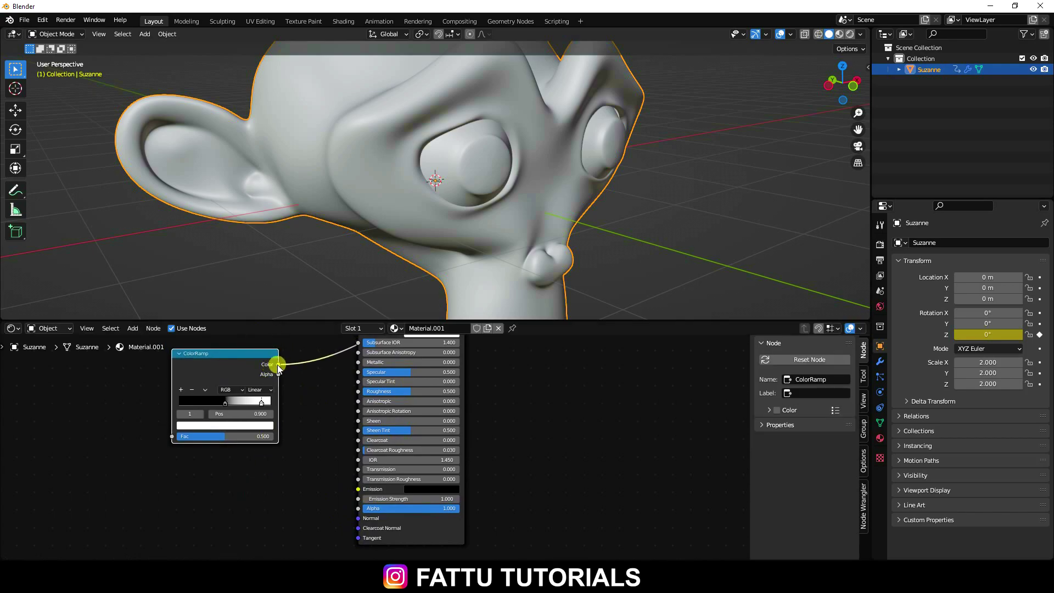
left_click_drag(350, 505, 356, 510)
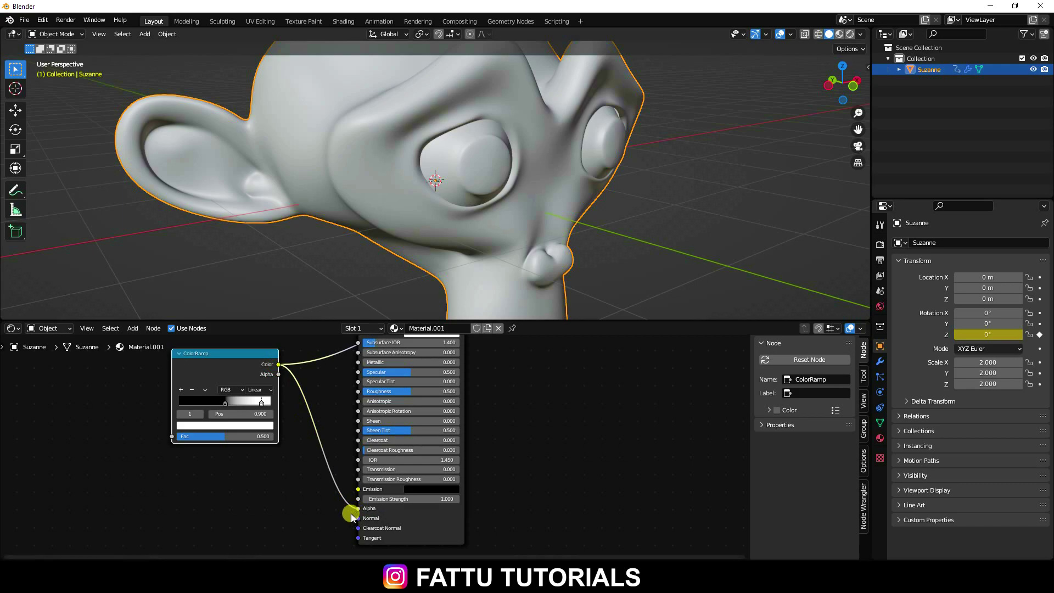
- Set Material.001's Blend Mode to Alpha Blend in the material settings
left_click(884, 438)
scroll(903, 439, "down", 10)
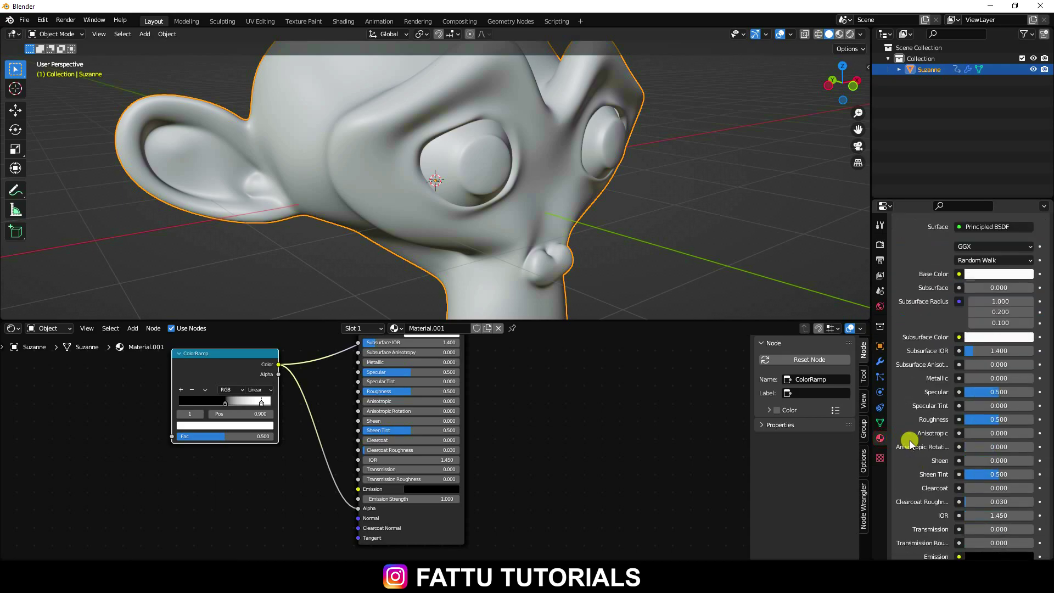
scroll(913, 441, "down", 5)
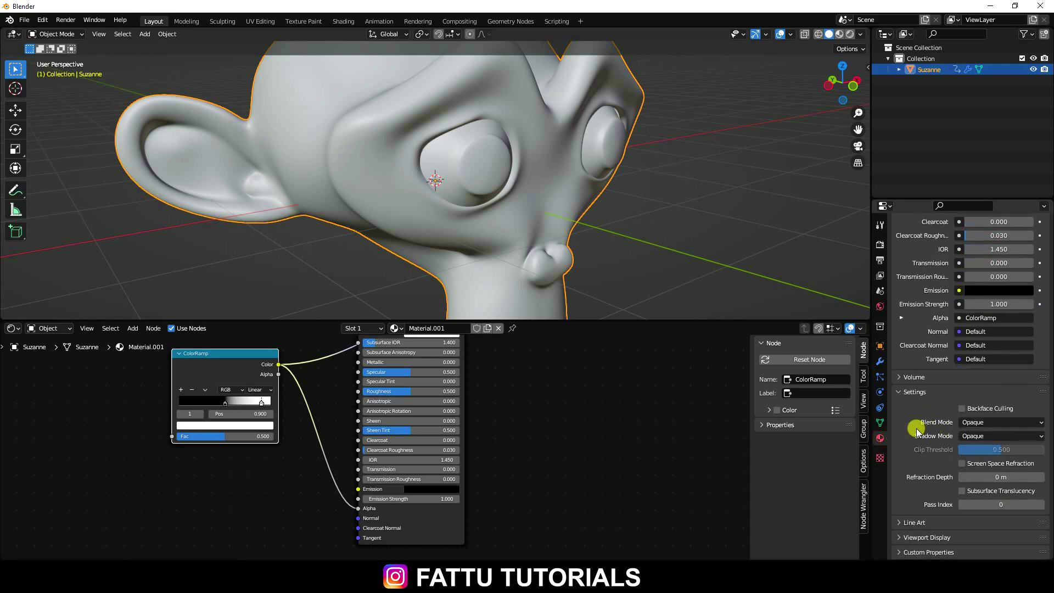
left_click(972, 423)
left_click(997, 472)
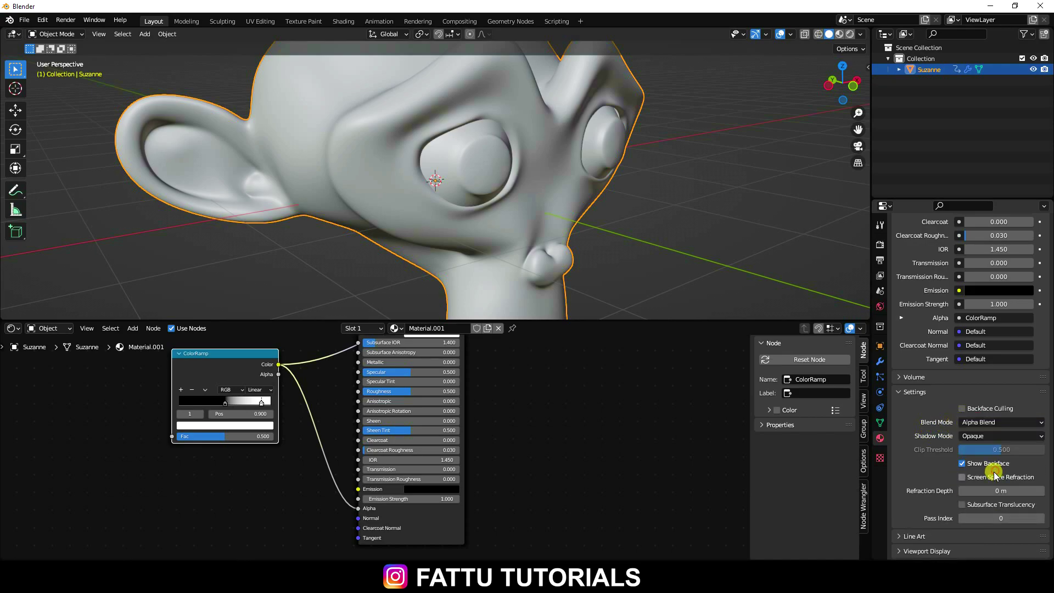
- Check Suzanne in Rendered and Material Preview shading, then return to Solid
left_click(851, 35)
scroll(519, 196, "down", 3)
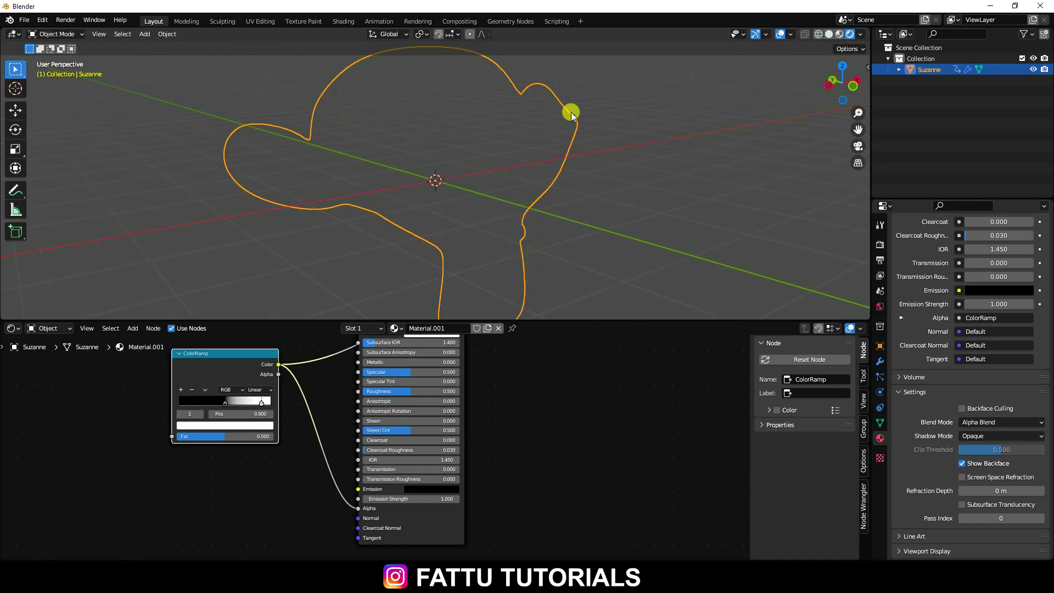
left_click(841, 34)
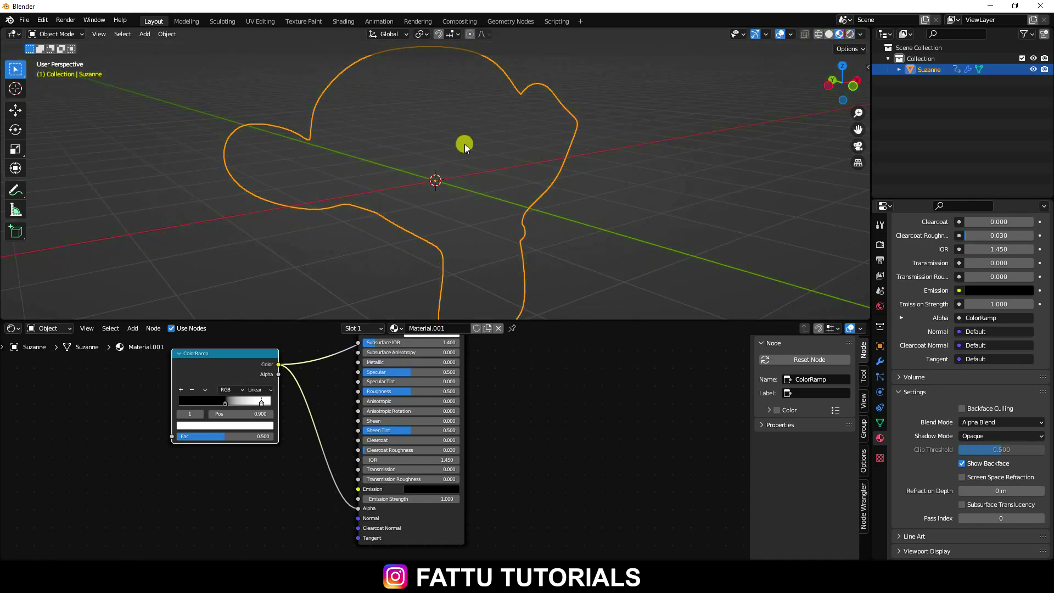
left_click(829, 35)
middle_click_drag(165, 488, 400, 541)
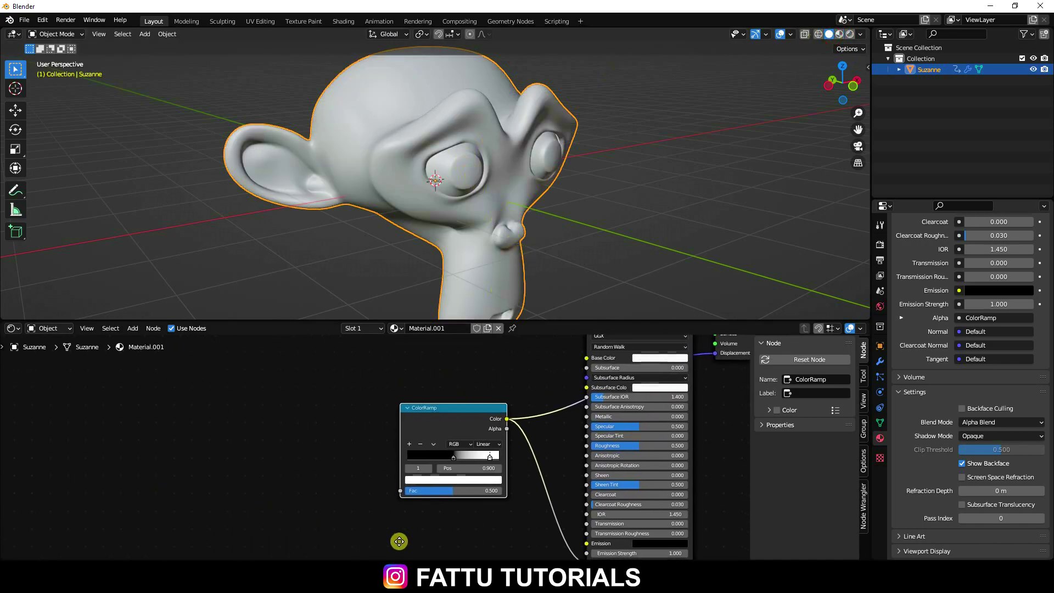
- Add a Noise Texture node and connect its Color to the ColorRamp's Fac
left_click(132, 327)
left_click(148, 340)
type("noi")
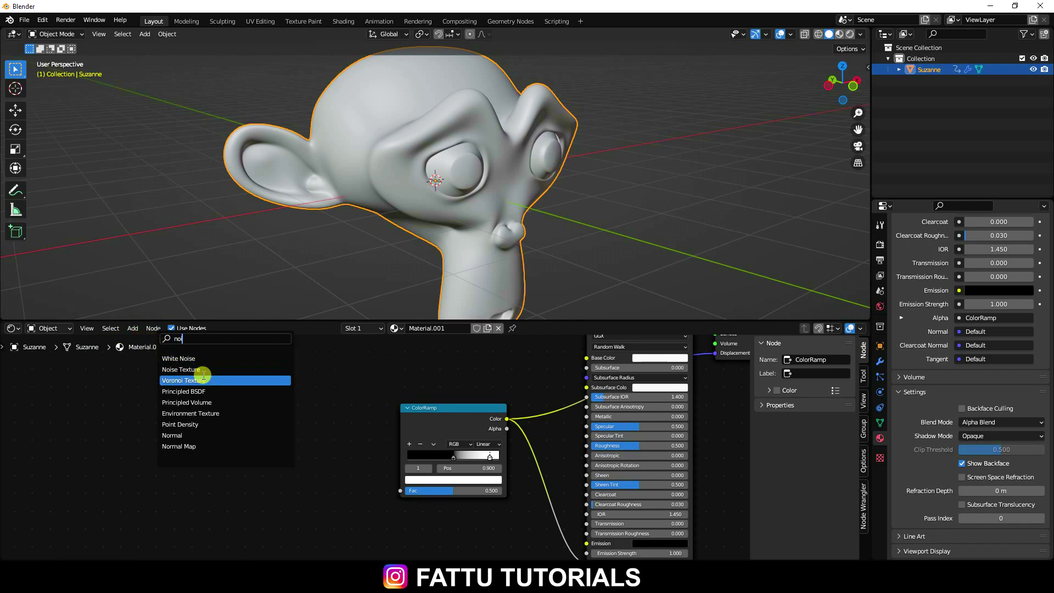
left_click(199, 369)
left_click(344, 481)
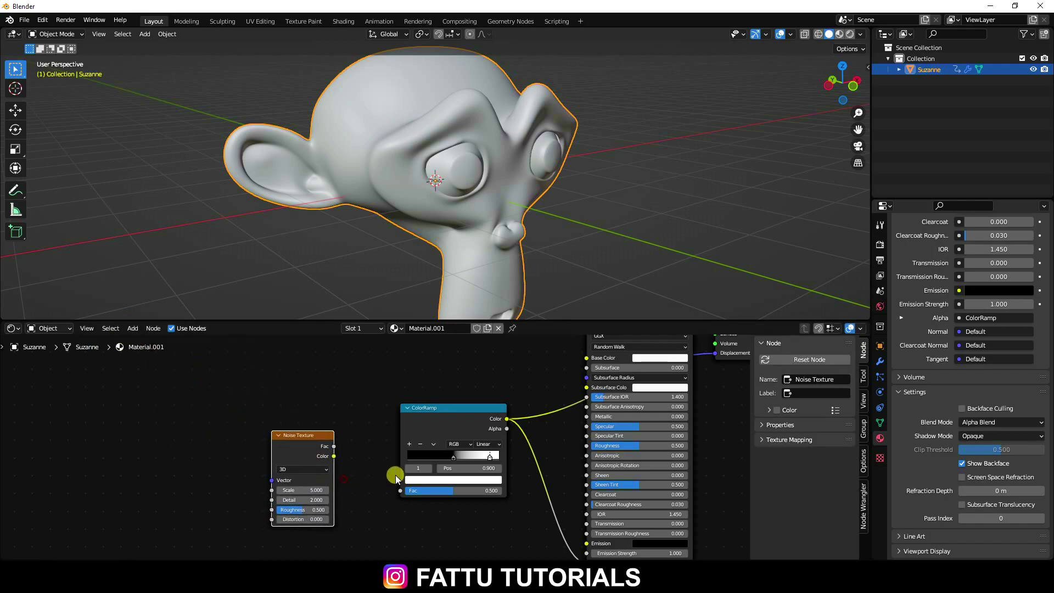
scroll(338, 449, "up", 1)
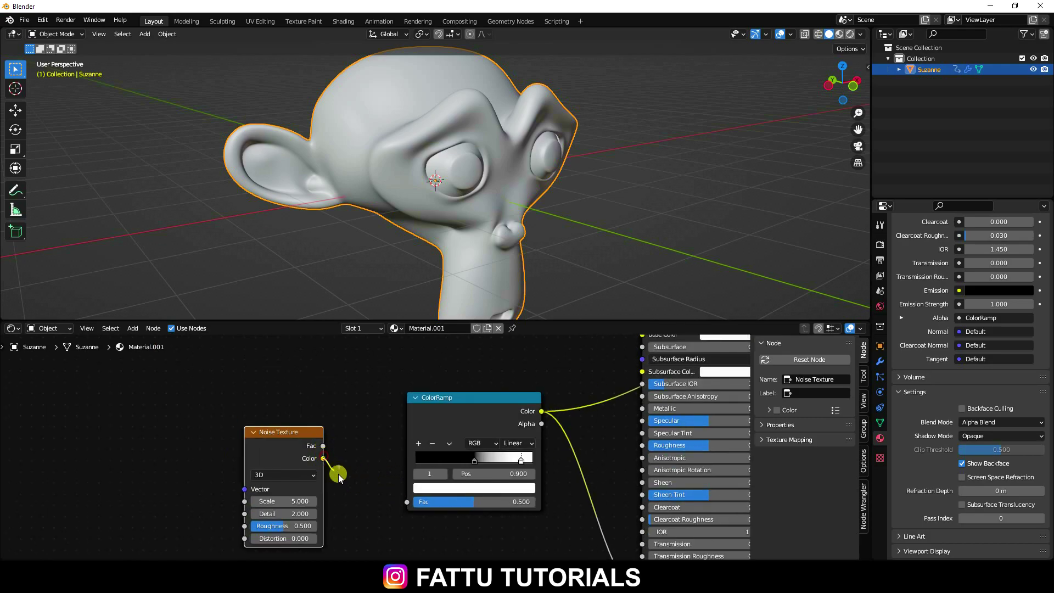
left_click_drag(394, 510, 407, 502)
middle_click_drag(357, 529, 479, 530)
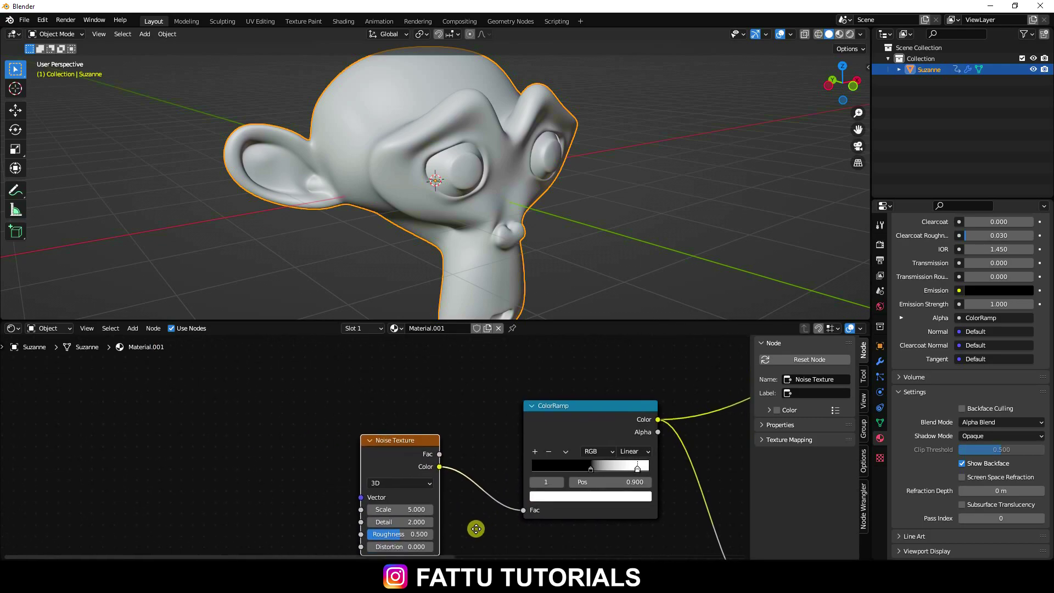
- Add a Musgrave Texture node and connect its Height to the Noise Texture's Vector
left_click(134, 329)
left_click(148, 345)
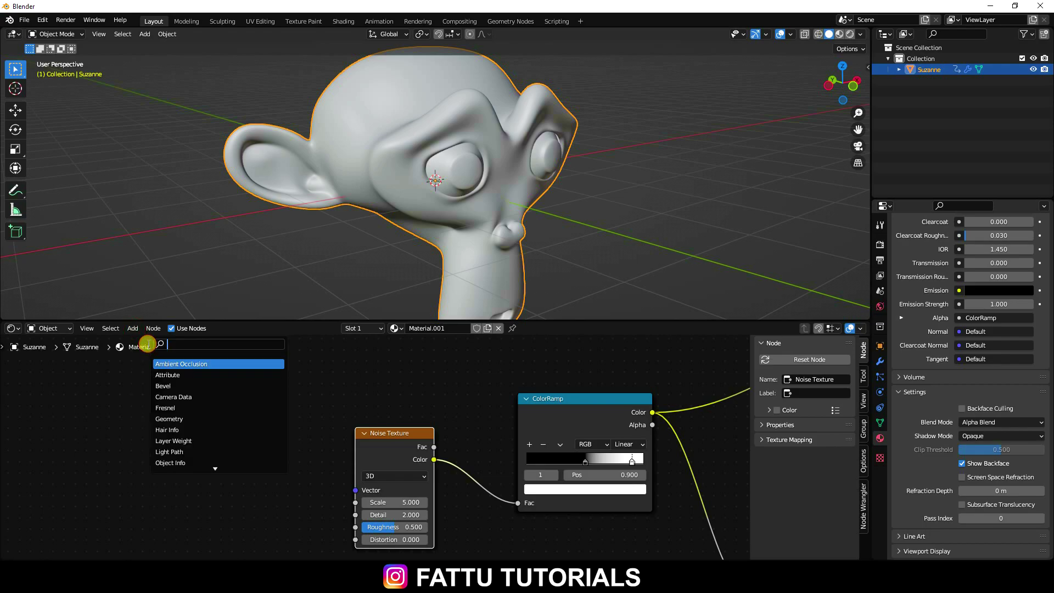
type("mu")
type("s")
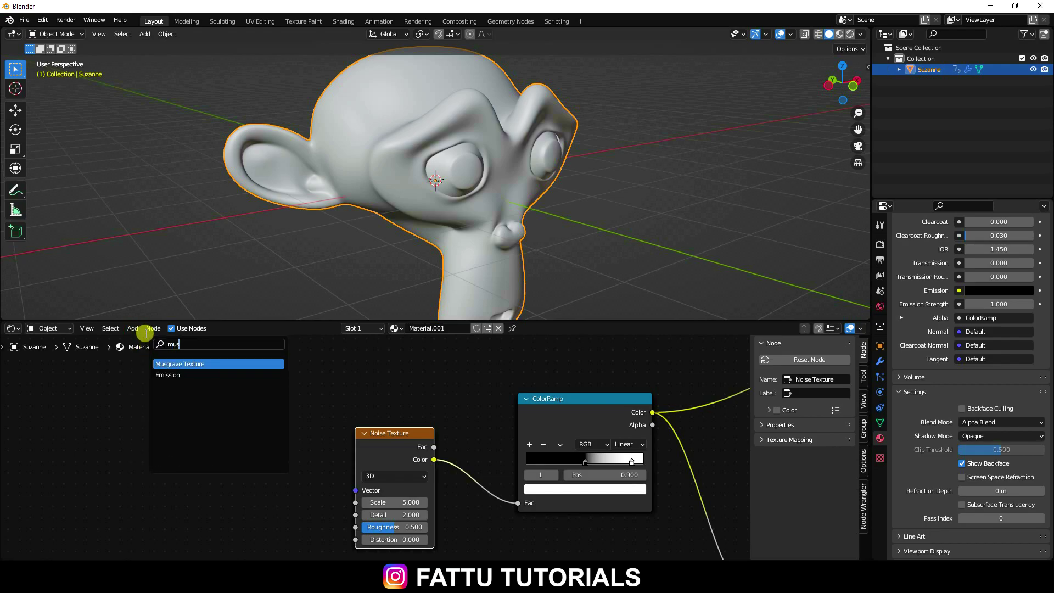
left_click(187, 364)
left_click(245, 418)
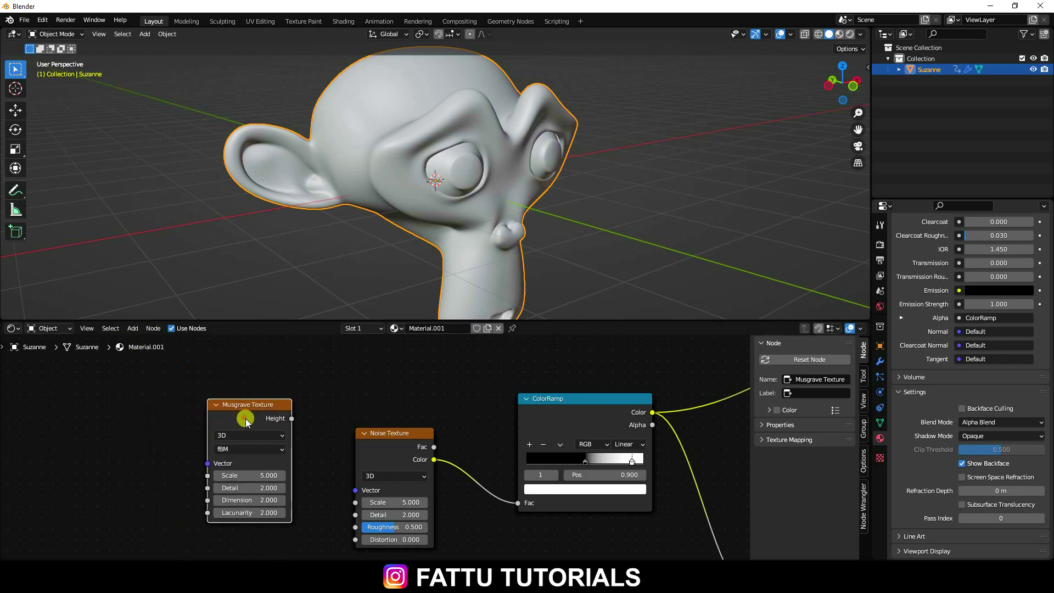
left_click_drag(340, 486, 357, 497)
middle_click_drag(315, 502, 360, 493)
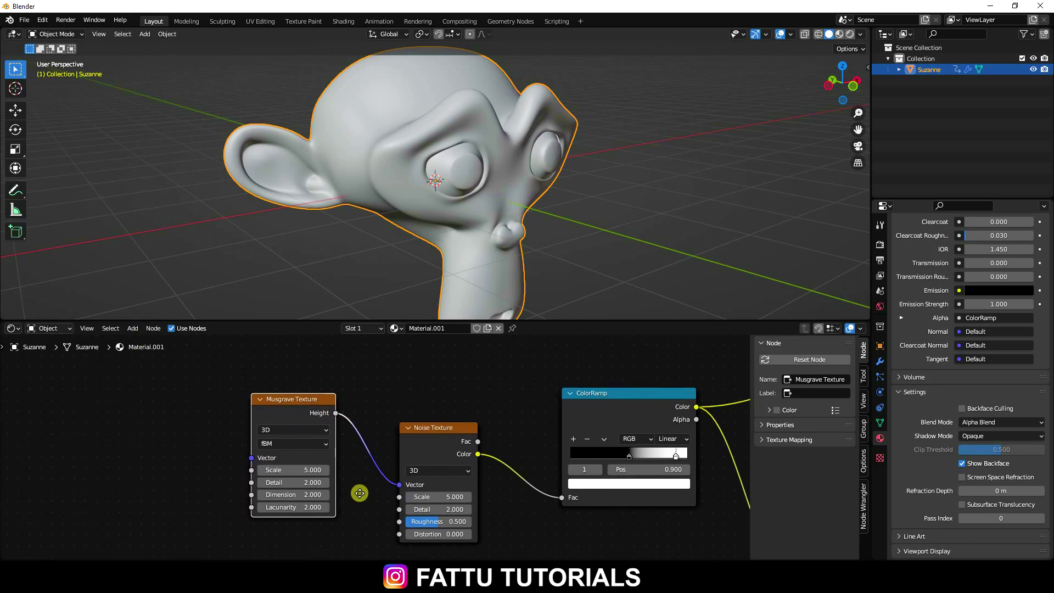
- Set the Musgrave Texture's Dimension and Lacunarity both to 1
left_click(293, 495)
type("1")
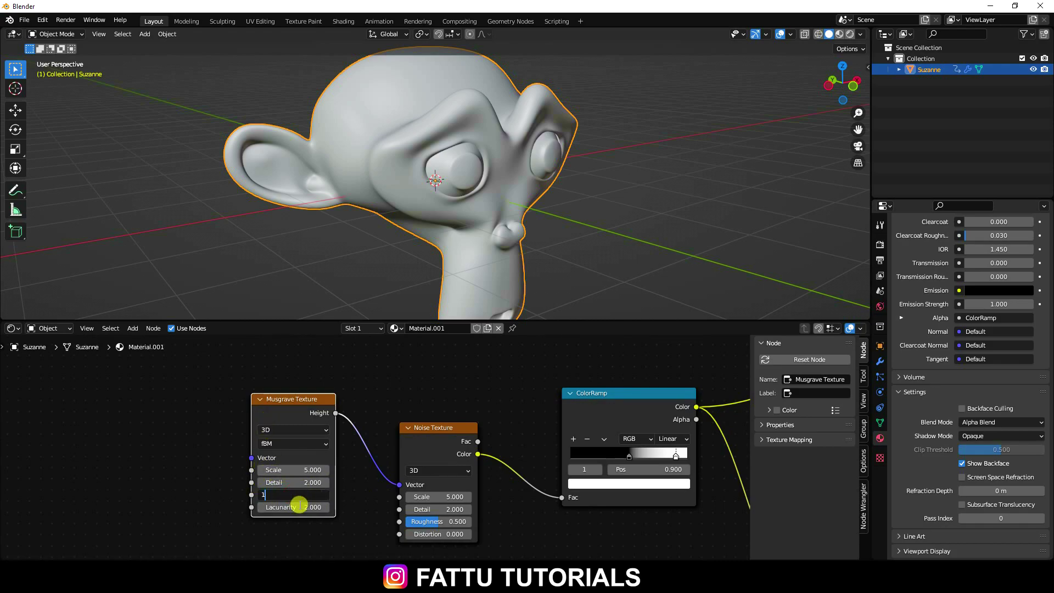
key("Return")
left_click(298, 506)
type("1")
key("Return")
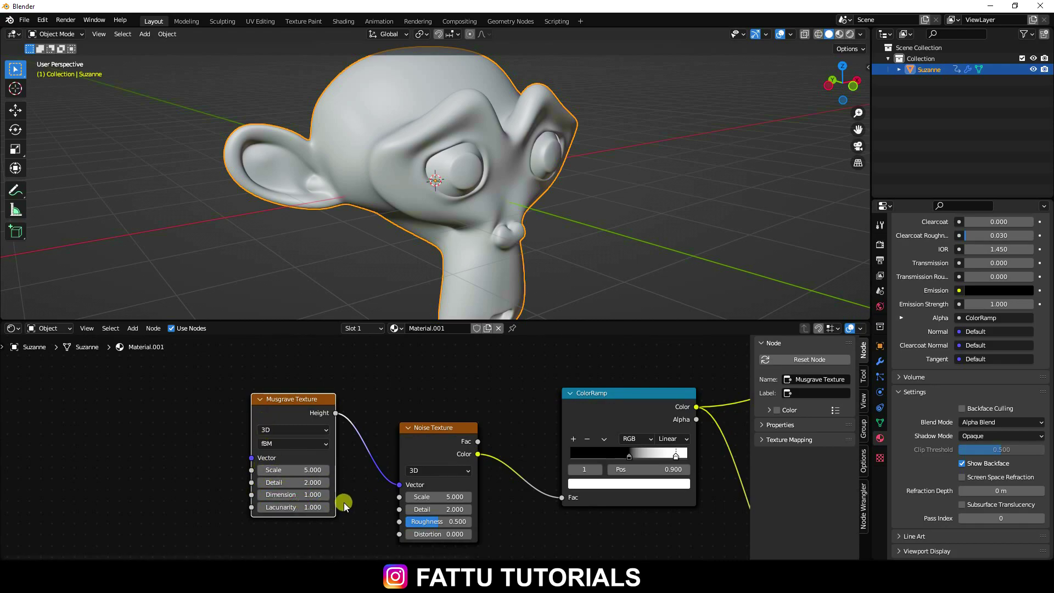
- Pan the node tree right and down, leaving the Musgrave Texture selected
middle_click_drag(344, 506, 318, 473)
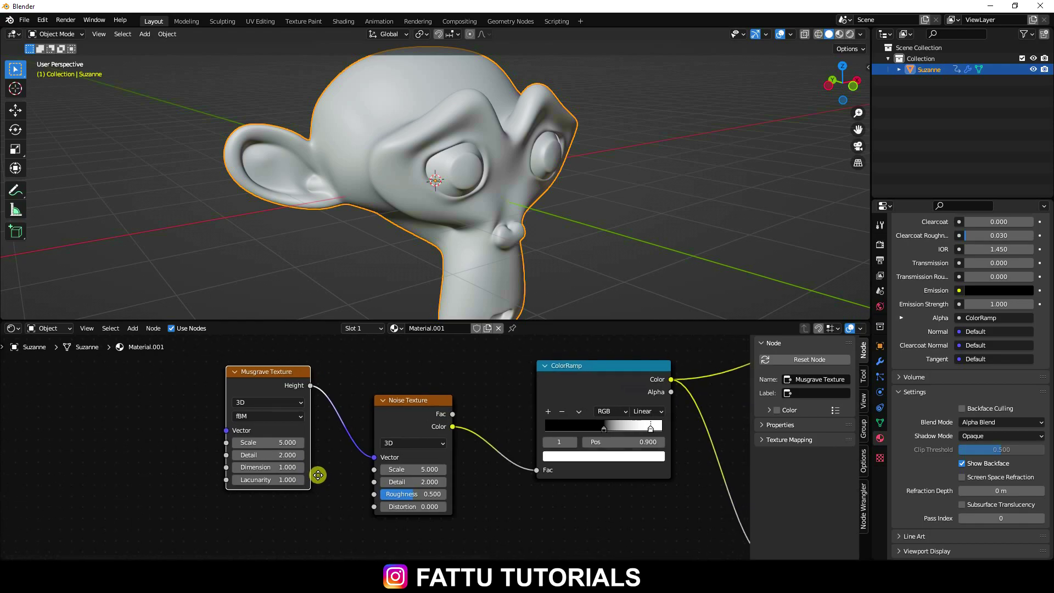
middle_click_drag(317, 423, 386, 473)
left_click(149, 417)
left_click(314, 418)
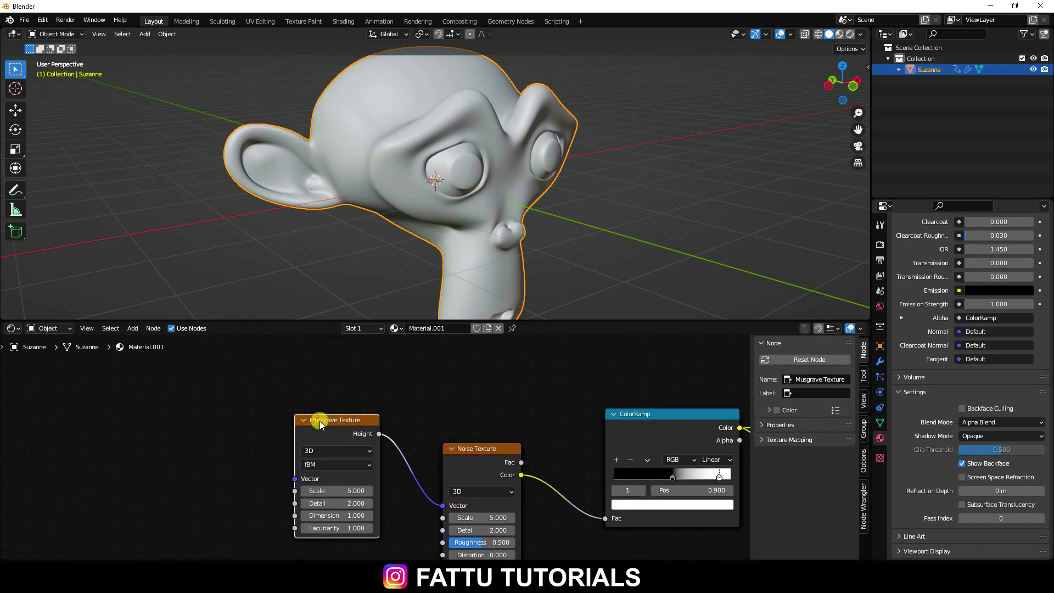
middle_click_drag(265, 418, 247, 424)
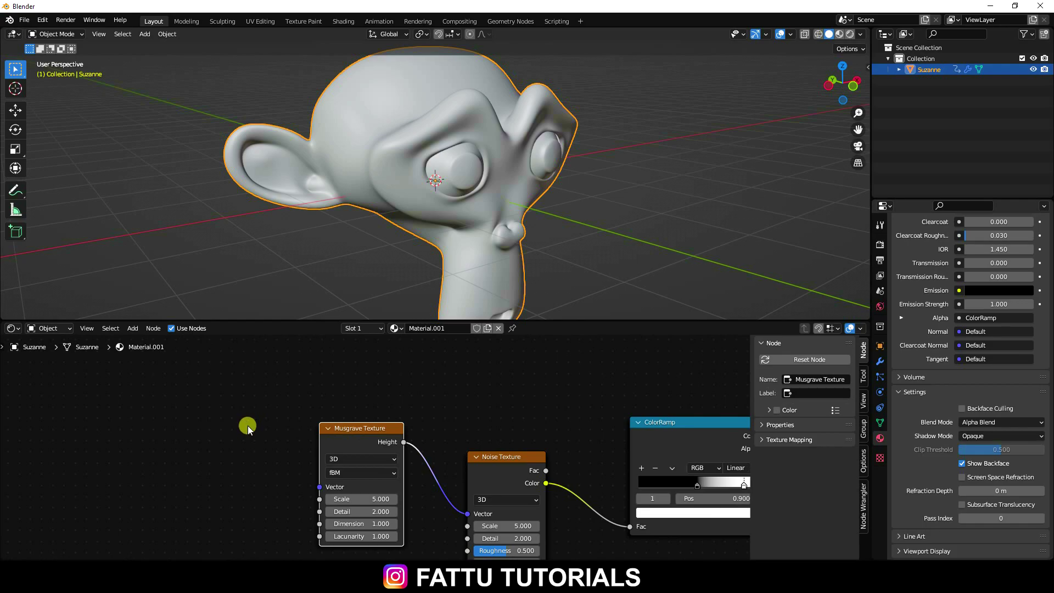
- Add Texture Coordinate and Mapping nodes to the Musgrave with Ctrl+T
key("ctrl+t")
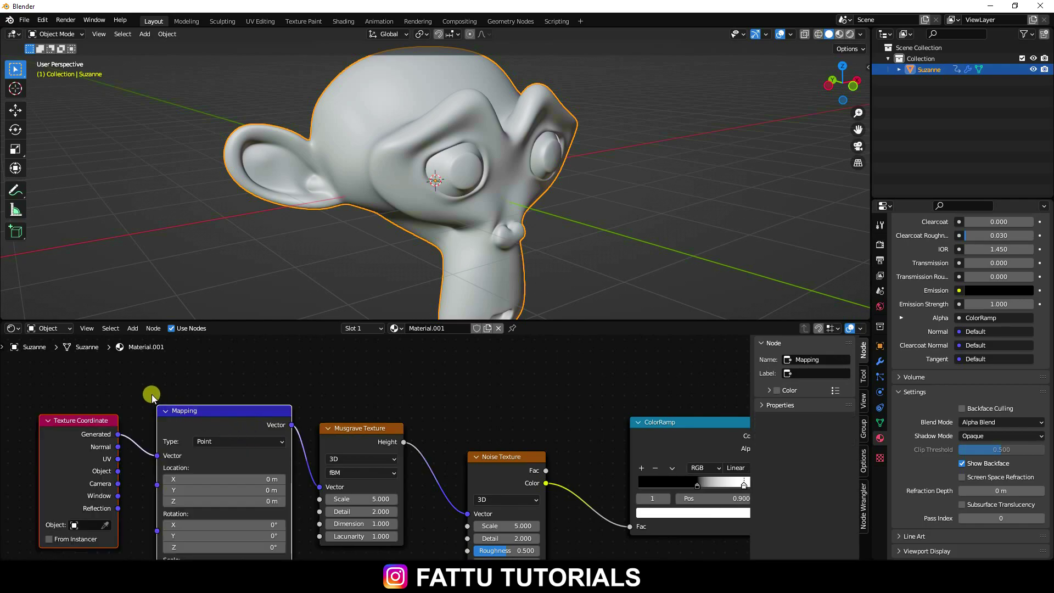
middle_click_drag(151, 395, 211, 379)
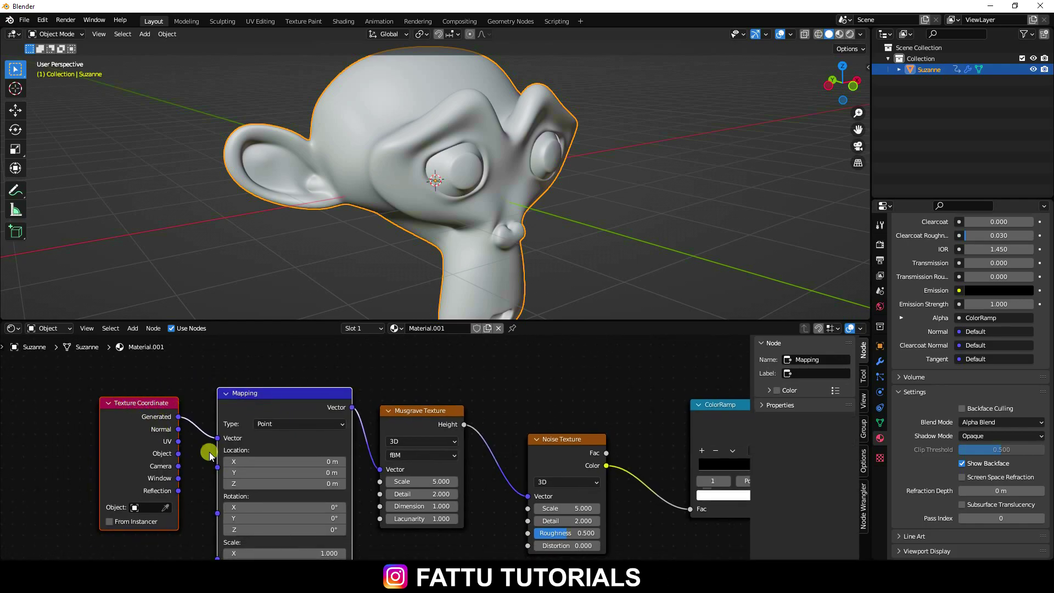
middle_click_drag(204, 469, 214, 409)
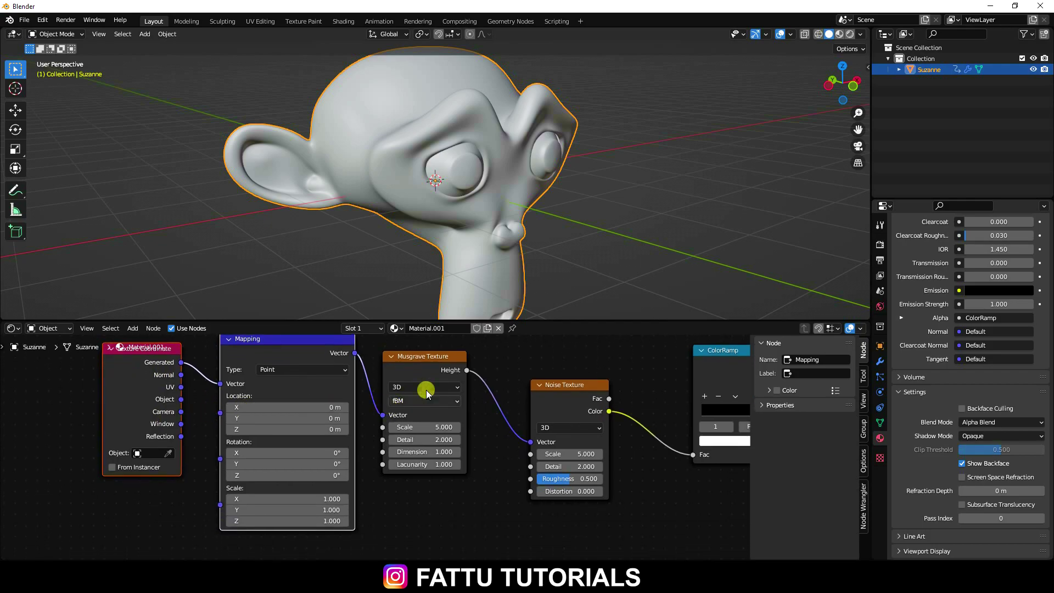
- View Suzanne's swirling material in Material Preview shading from closer up
left_click(838, 35)
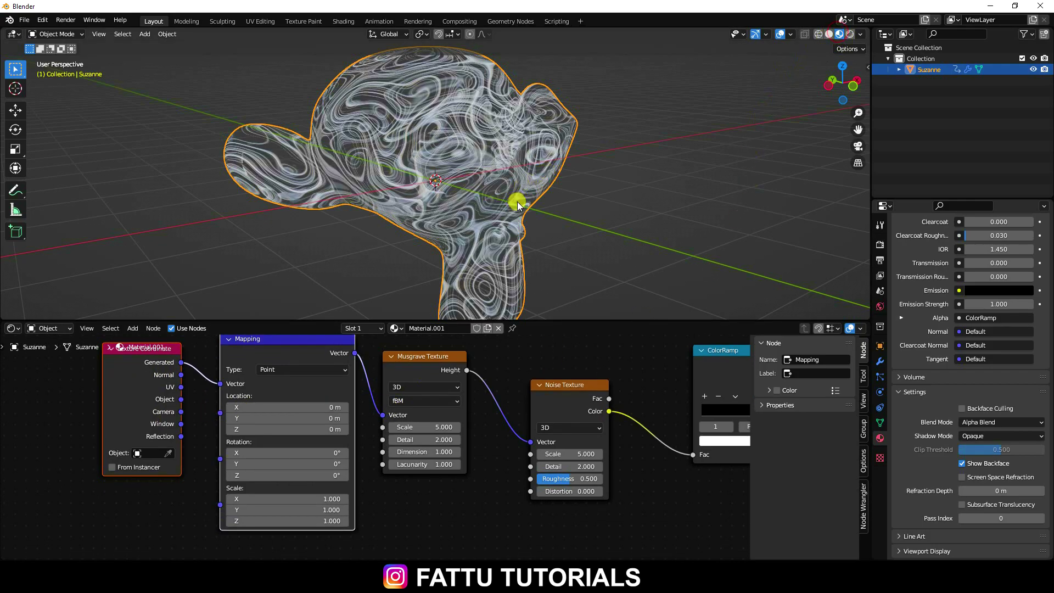
scroll(518, 204, "up", 3)
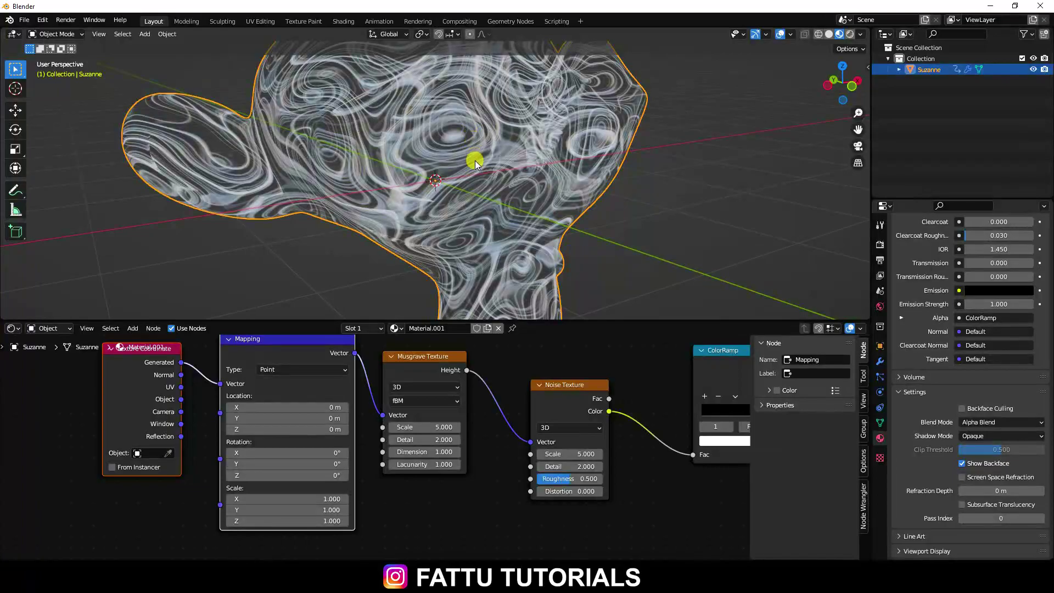
middle_click_drag(475, 161, 387, 177)
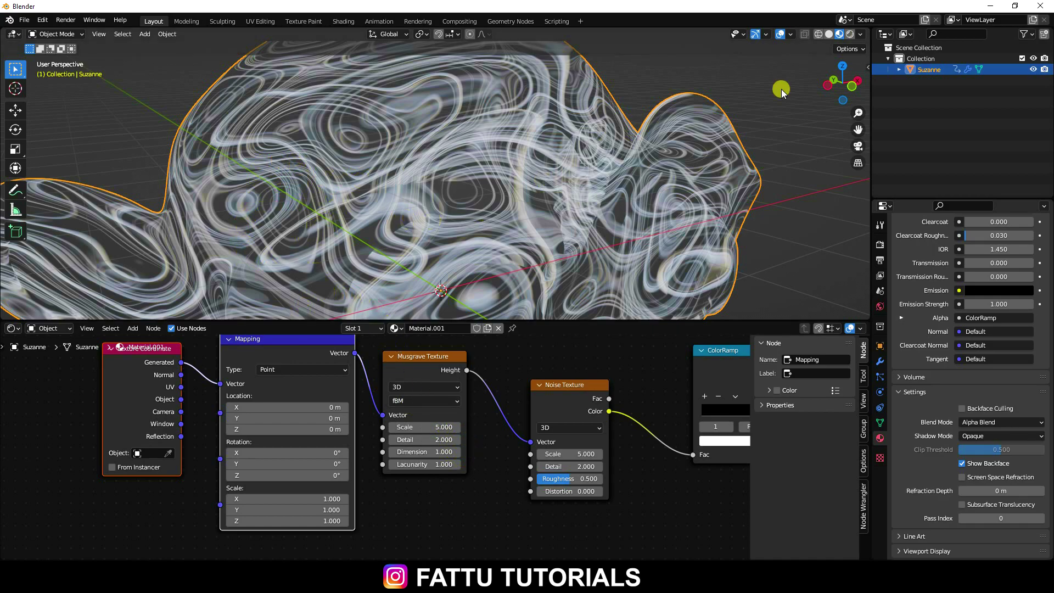
- Change the node editor back to a Timeline and shrink it along the bottom
left_click(18, 329)
left_click(153, 376)
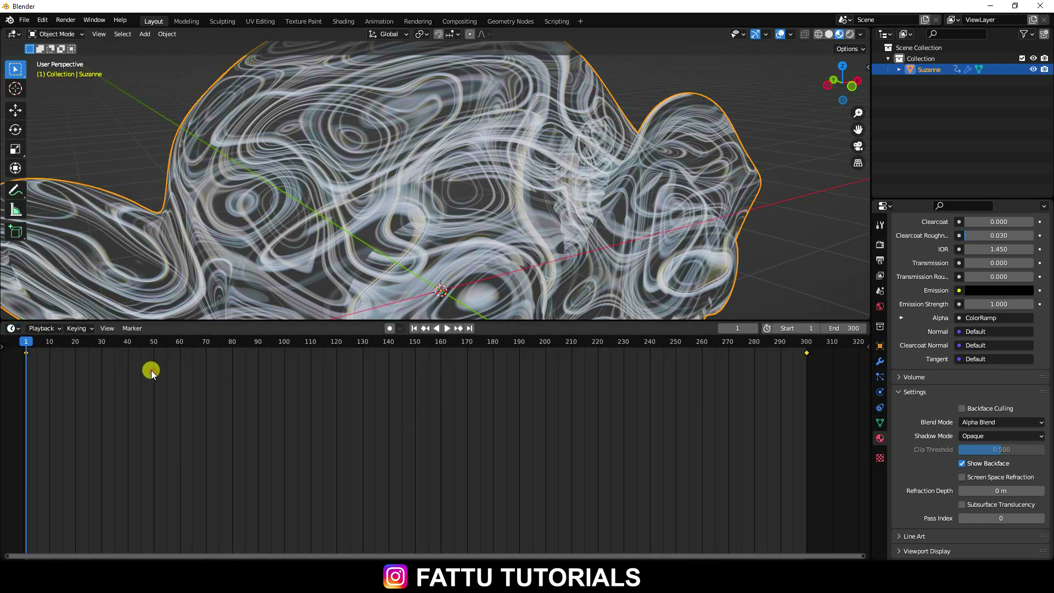
left_click_drag(197, 327, 207, 490)
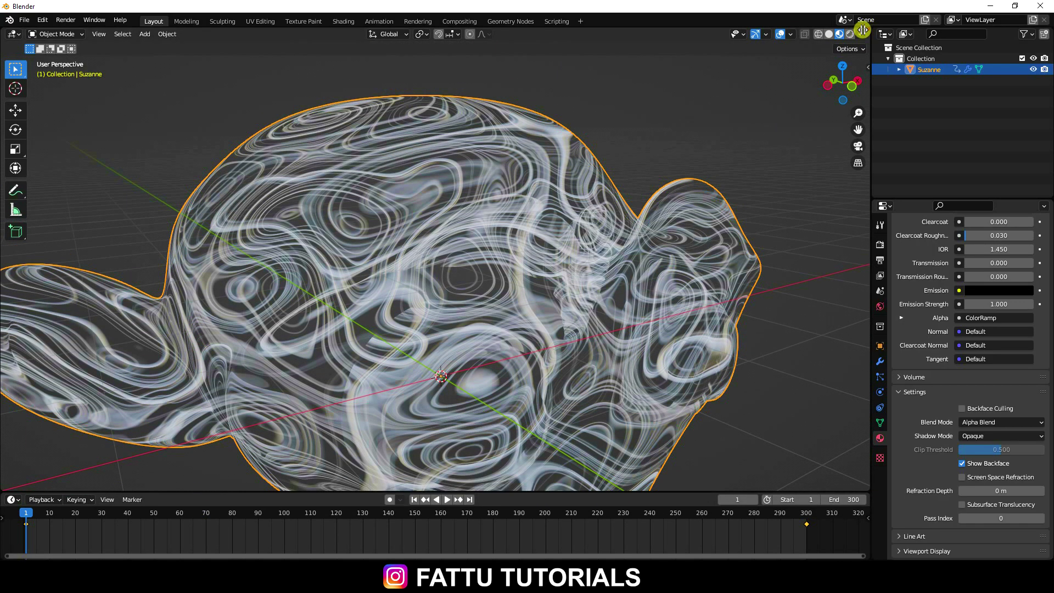
- Split the viewport, show the Shader Editor on the right, and zoom to the Mapping node
left_click_drag(863, 29, 481, 46)
left_click(494, 34)
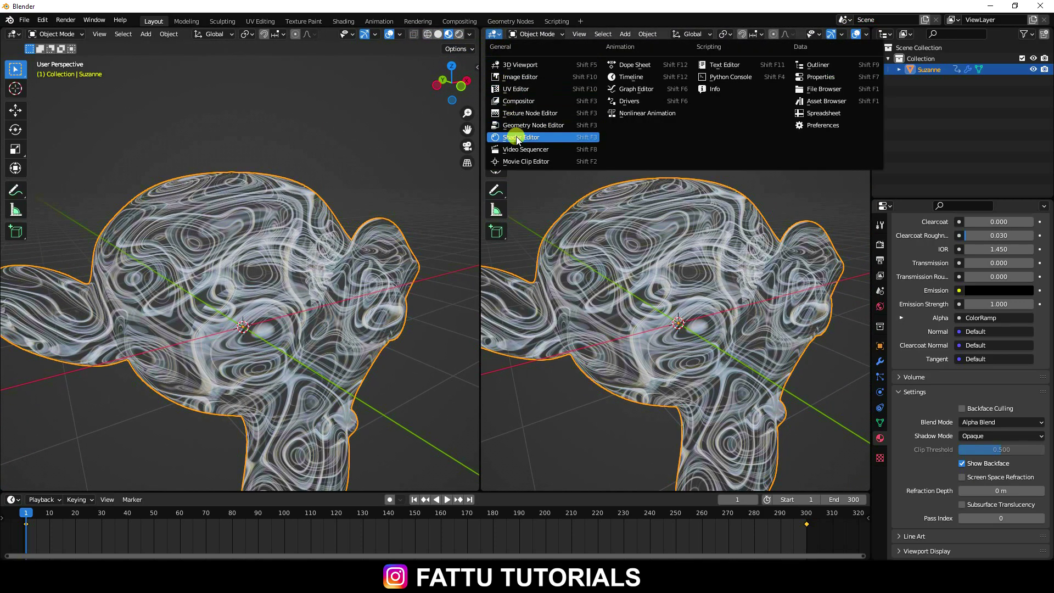
left_click(517, 138)
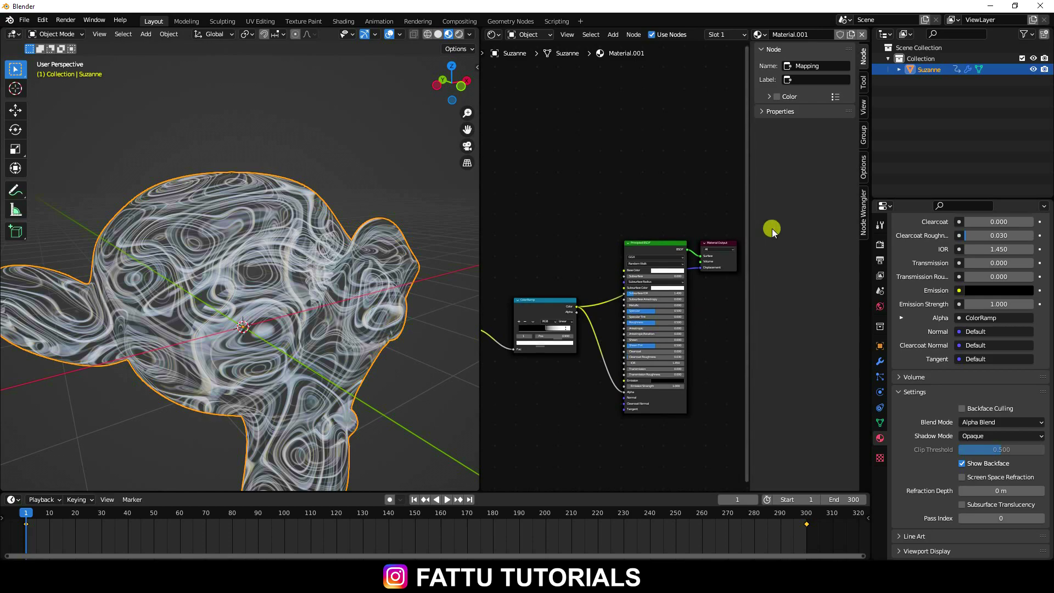
left_click_drag(749, 202, 996, 213)
scroll(619, 423, "up", 1)
middle_click_drag(619, 423, 483, 337)
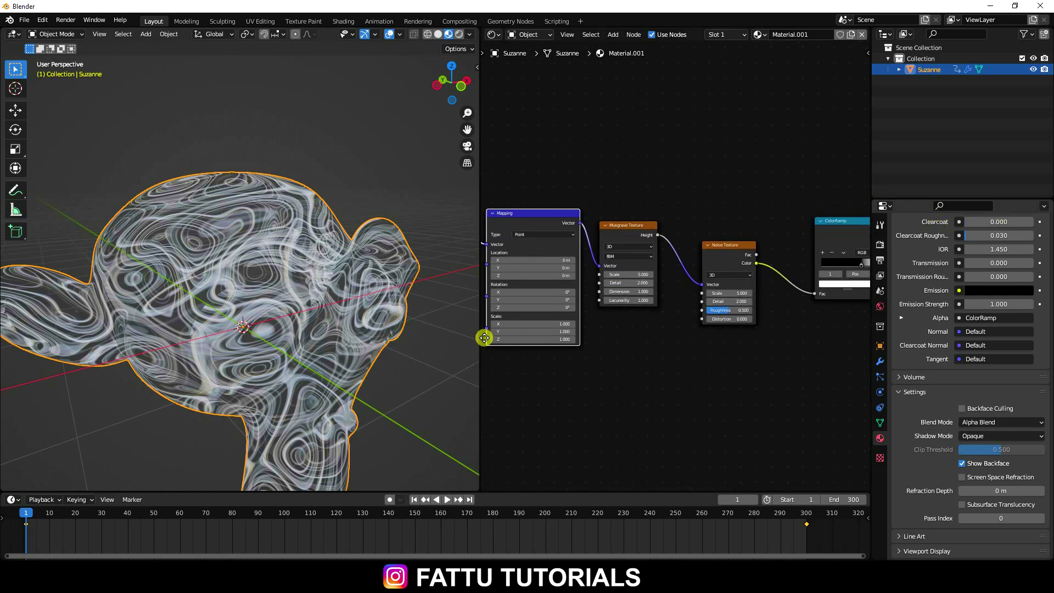
middle_click_drag(572, 384, 741, 373)
scroll(555, 363, "up", 3)
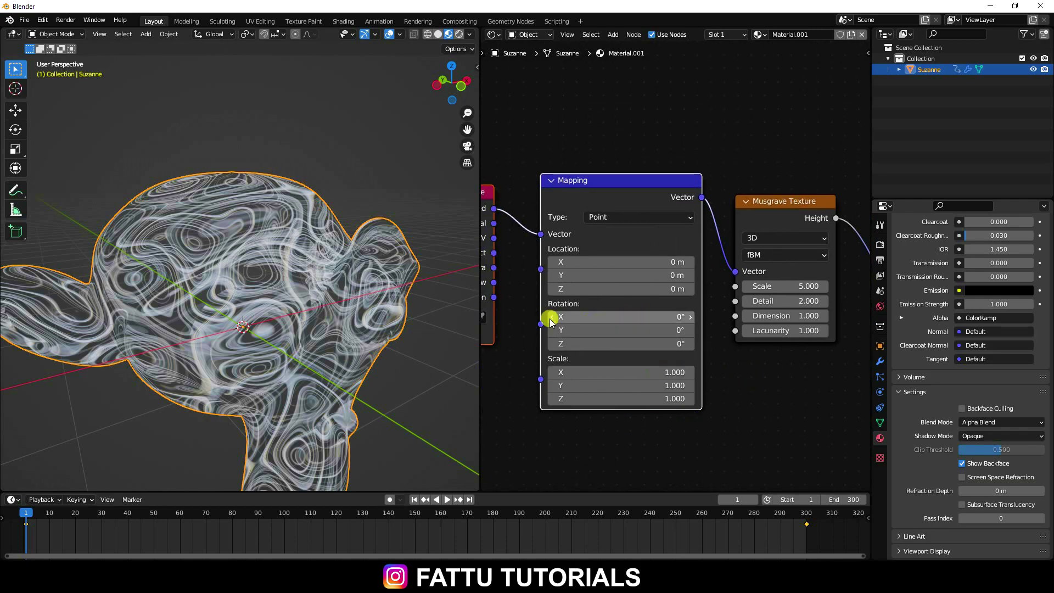
- Keyframe Mapping rotation at 0° on frame 1, then set X, Y and Z to 90° at frame 300
key("i")
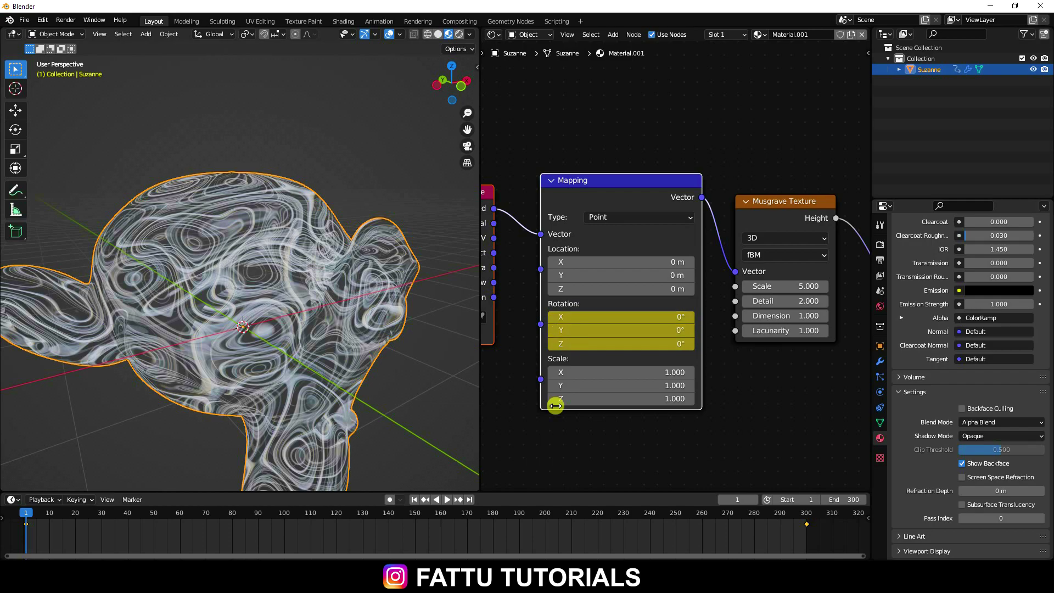
left_click(459, 505)
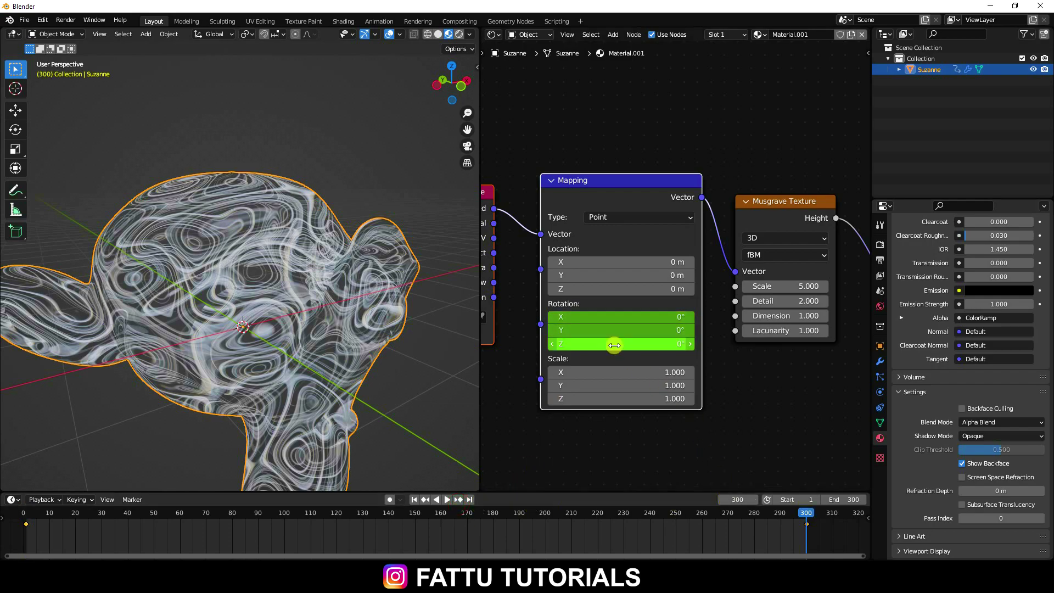
left_click(583, 311)
type("90")
key("Return")
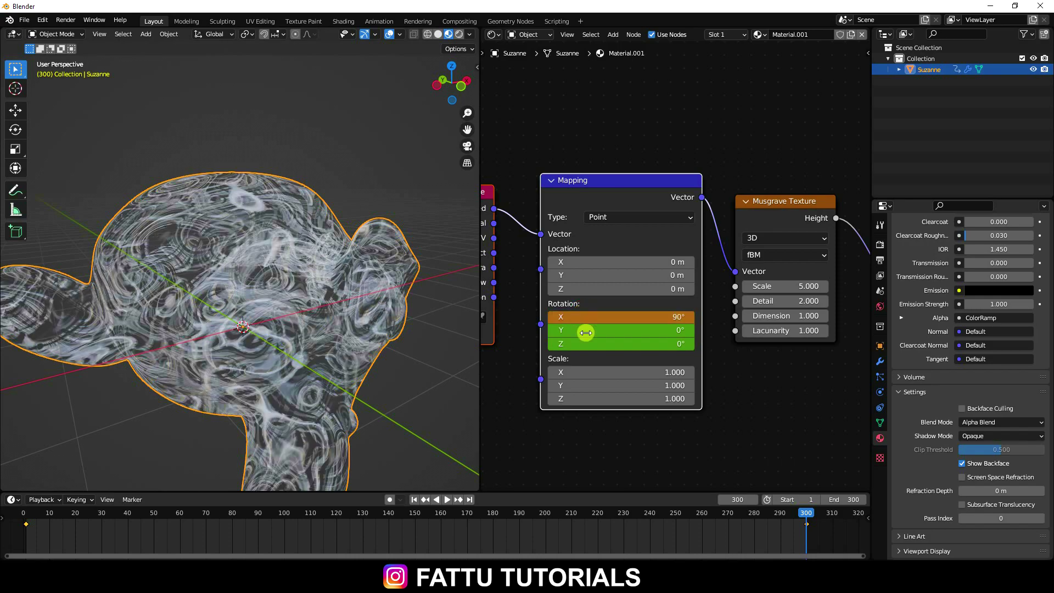
left_click(586, 331)
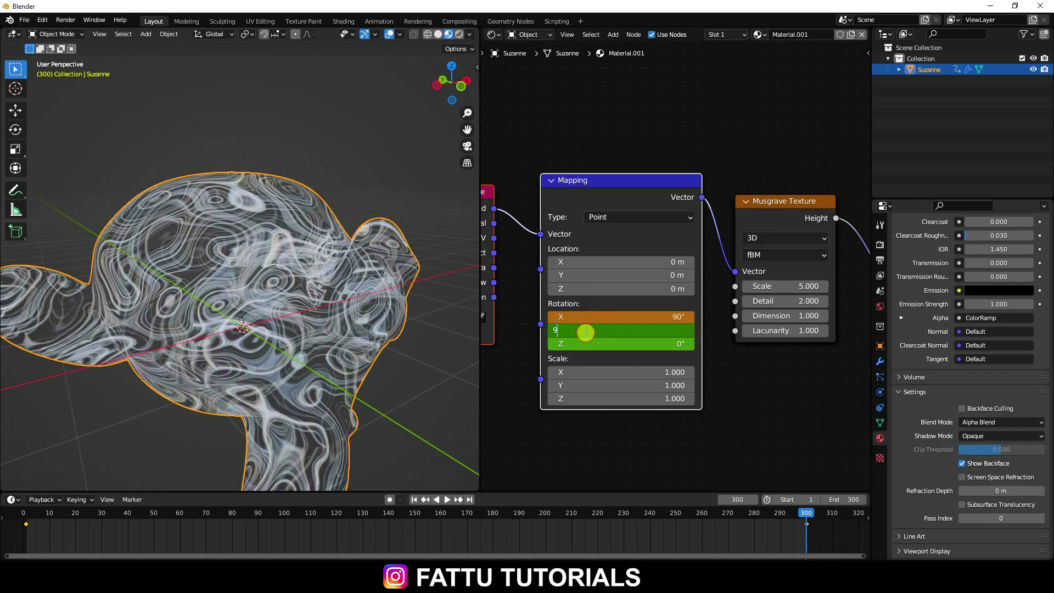
type("90")
key("Return")
left_click(590, 343)
type("9")
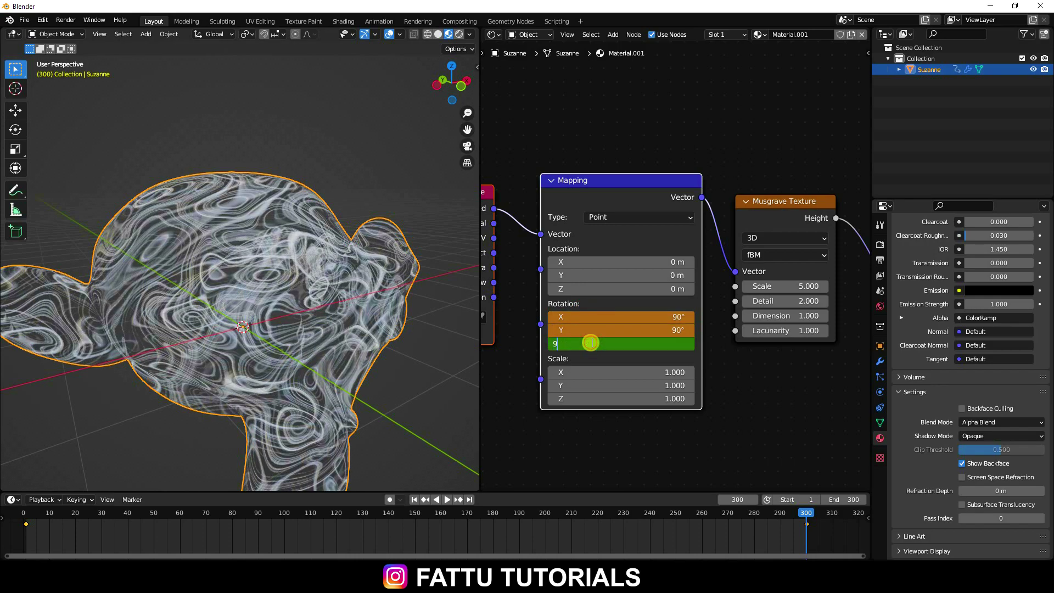
key("Return")
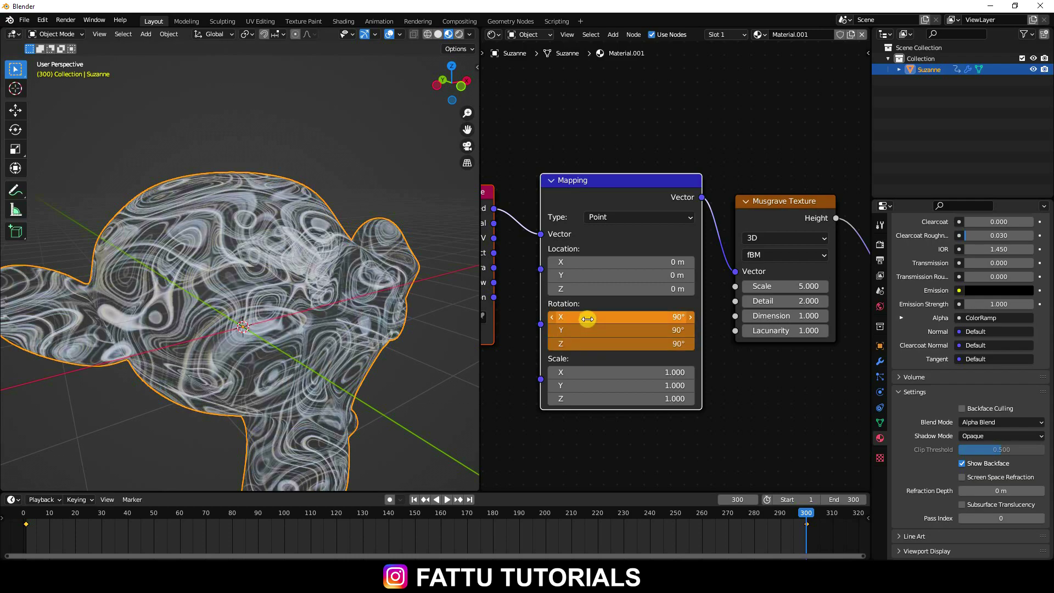
- Keyframe the 90° rotation at frame 300, then play from frame 1 to check the texture motion
key("i")
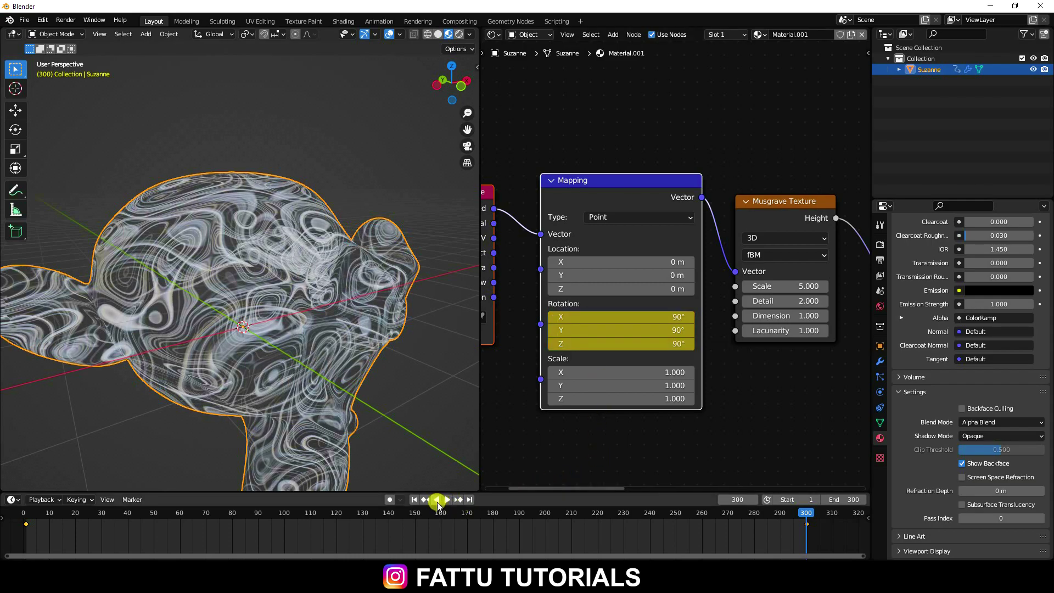
left_click(413, 499)
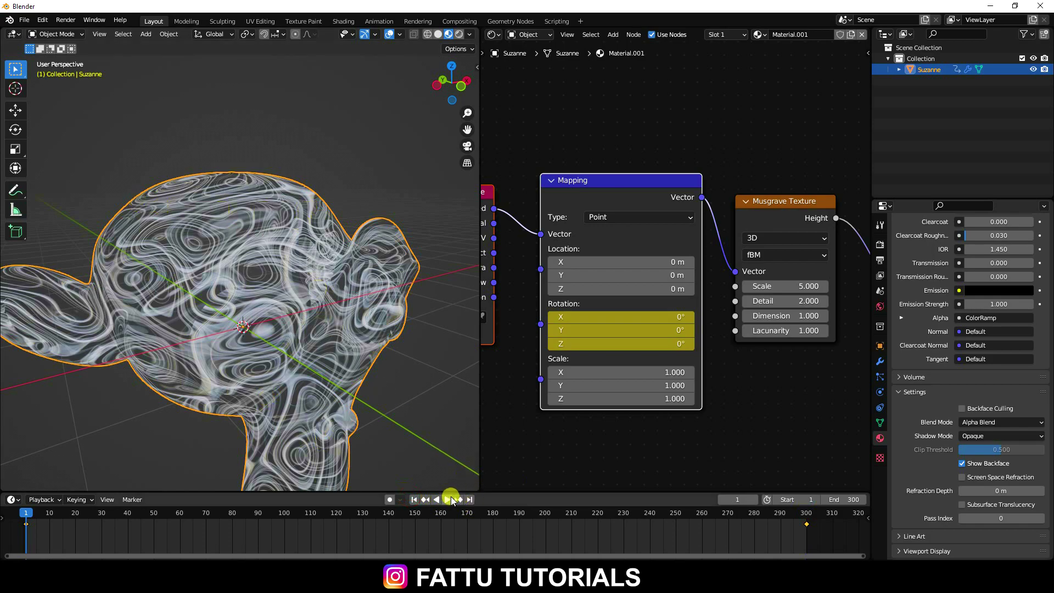
left_click(451, 499)
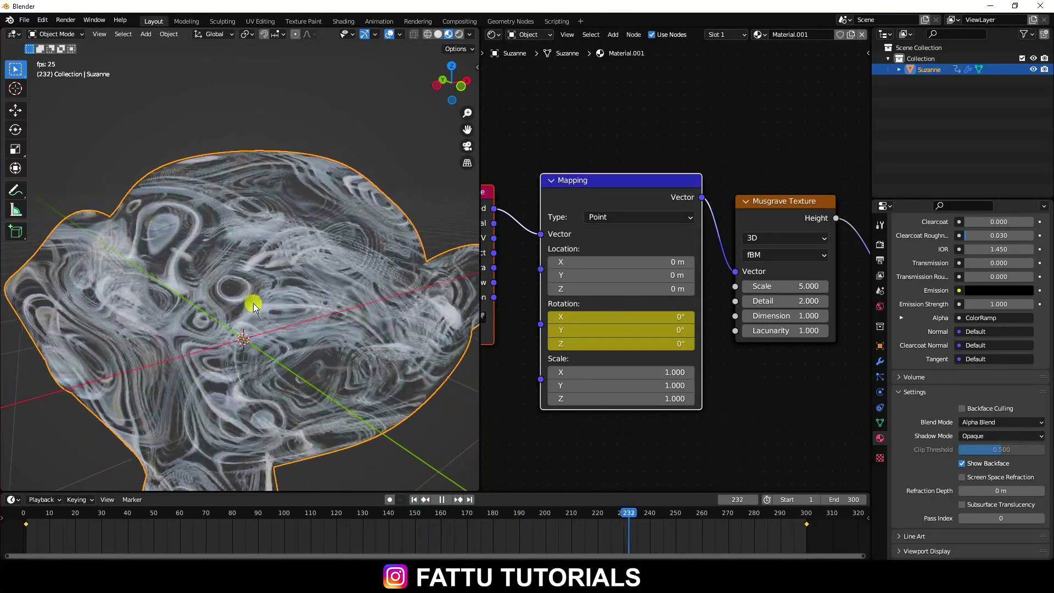
left_click(446, 501)
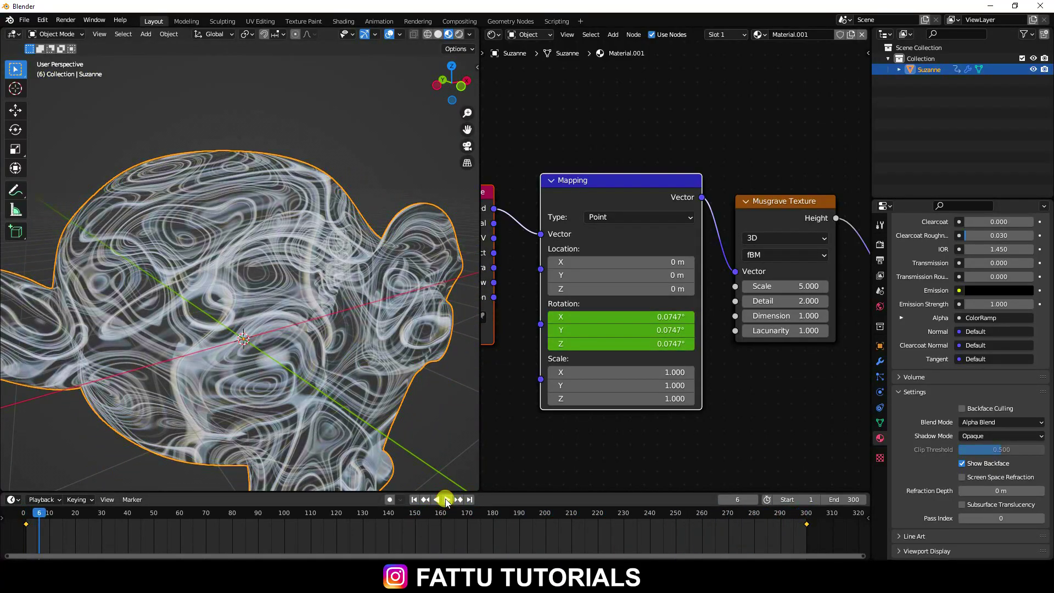
- Merge the Shader Editor into the 3D viewport so the viewport fills the upper area
left_click_drag(481, 53, 575, 37)
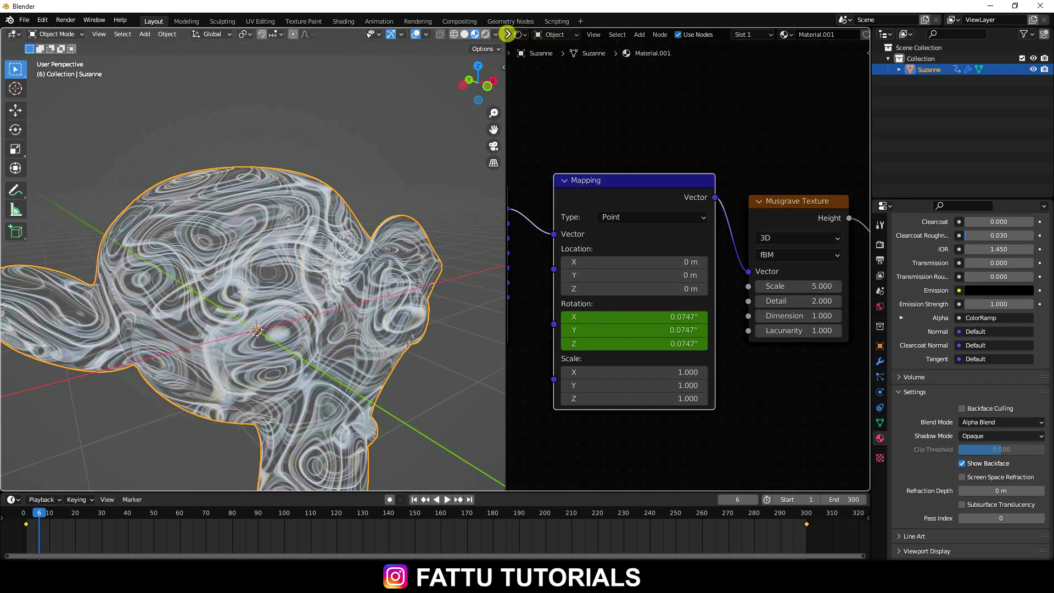
left_click_drag(508, 34, 508, 34)
scroll(371, 156, "down", 5)
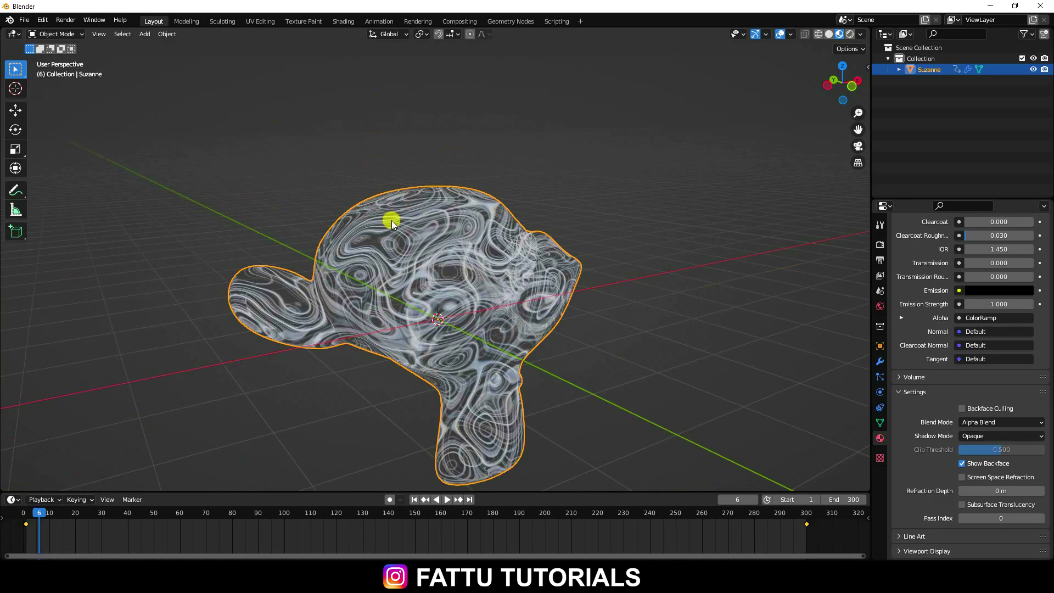
scroll(391, 219, "up", 5)
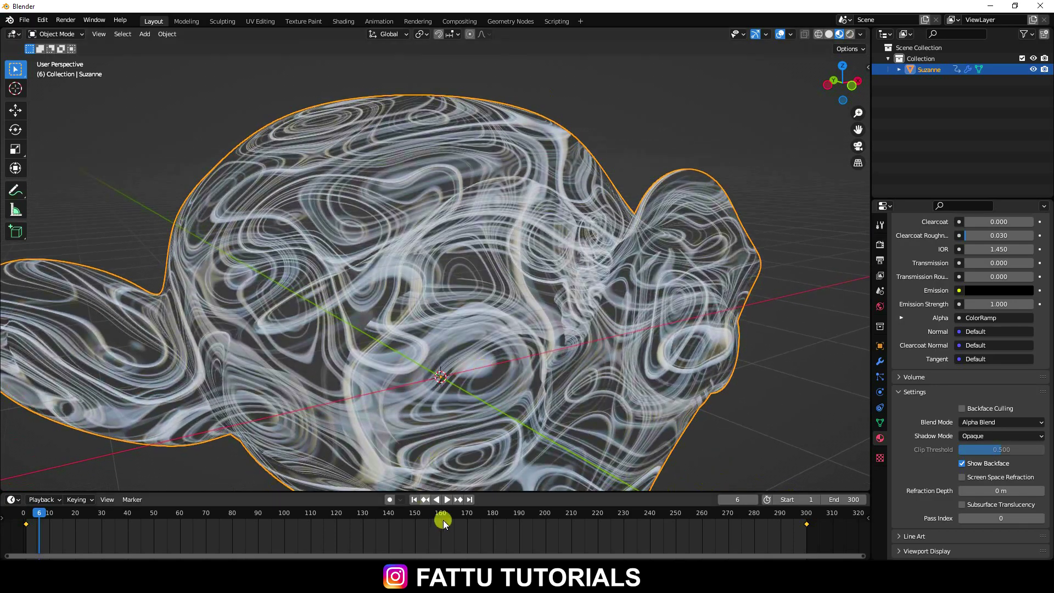
- Replay the animation briefly from the first frame and make the timeline taller
left_click(414, 500)
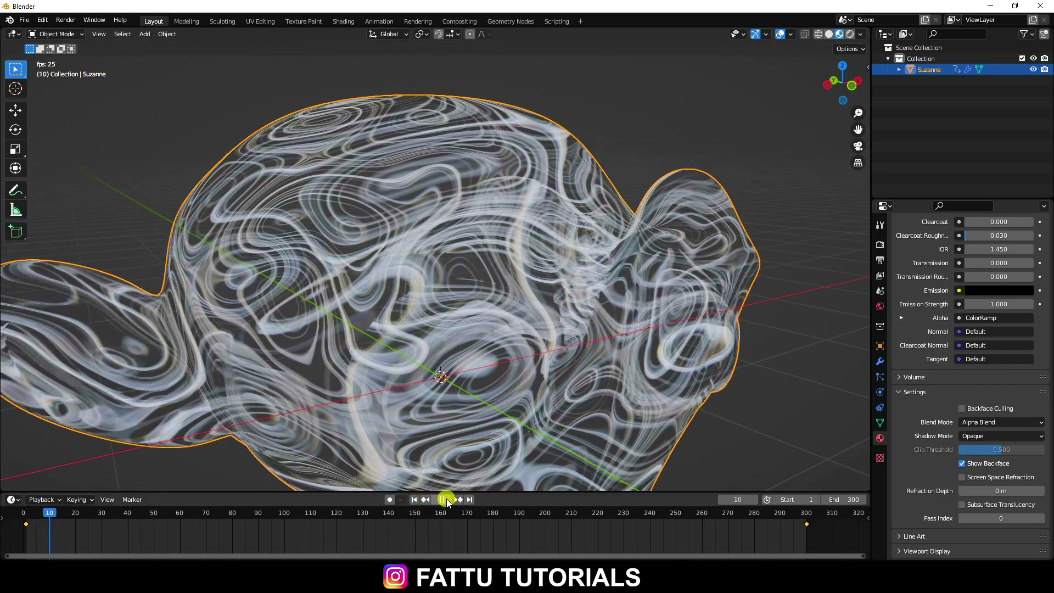
left_click(442, 500)
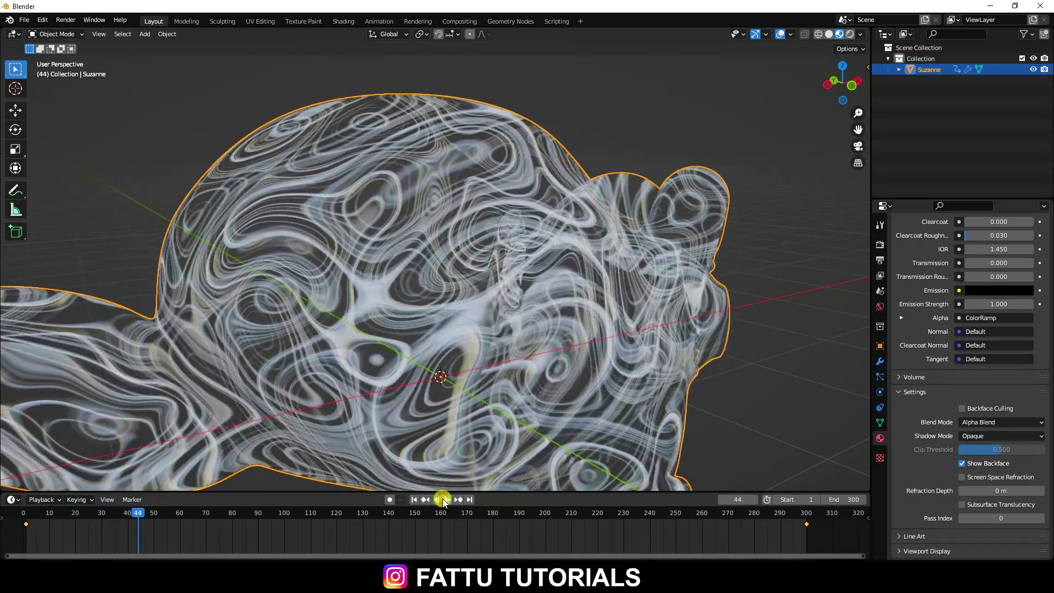
left_click_drag(282, 492, 289, 440)
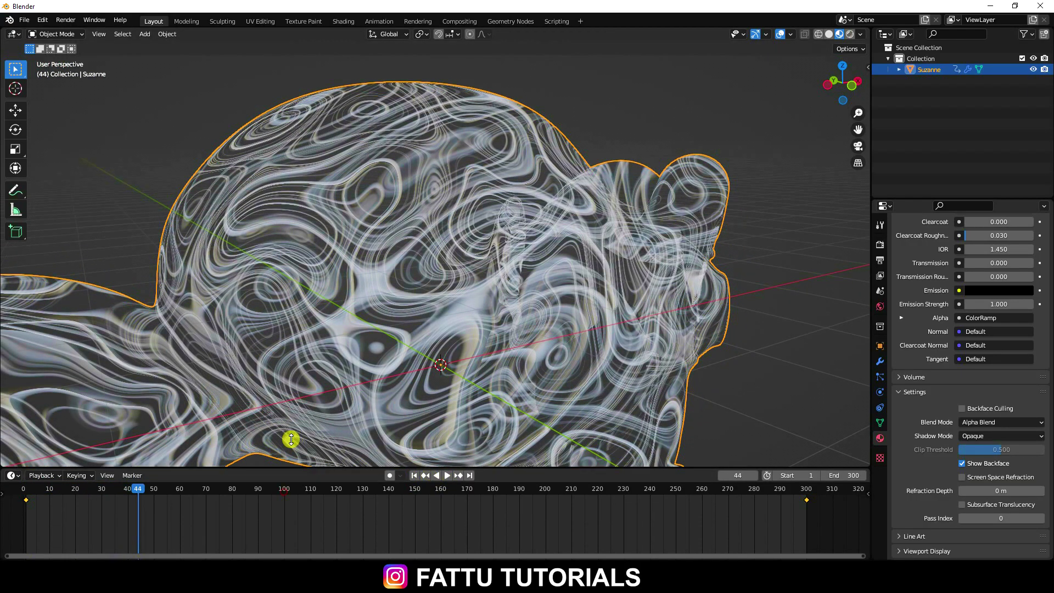
left_click(15, 446)
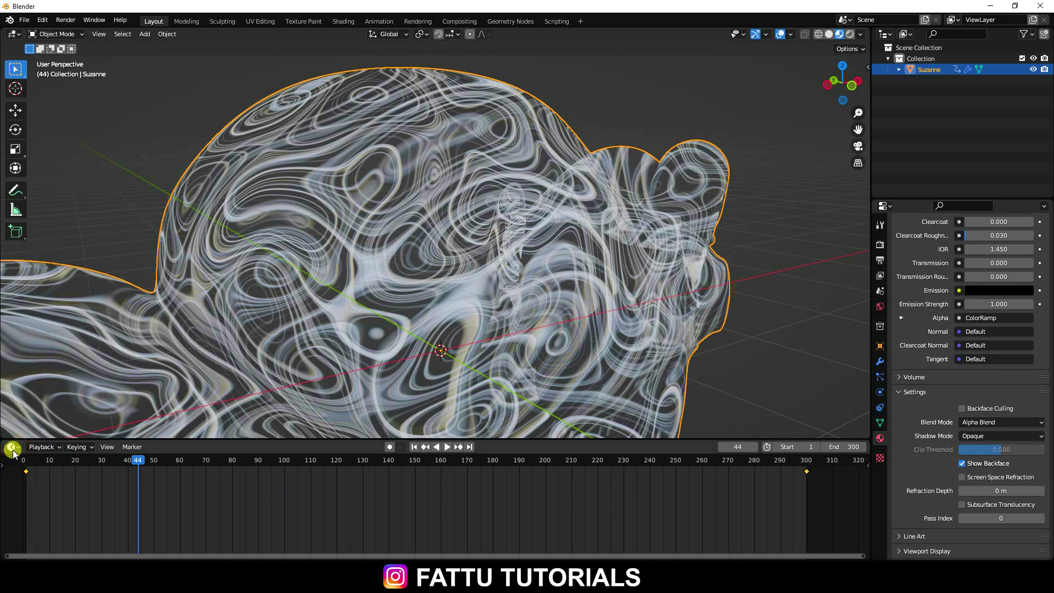
- Turn the bottom timeline into the Shader Editor with the Principled BSDF node in view
left_click(12, 447)
left_click(17, 445)
left_click(17, 445)
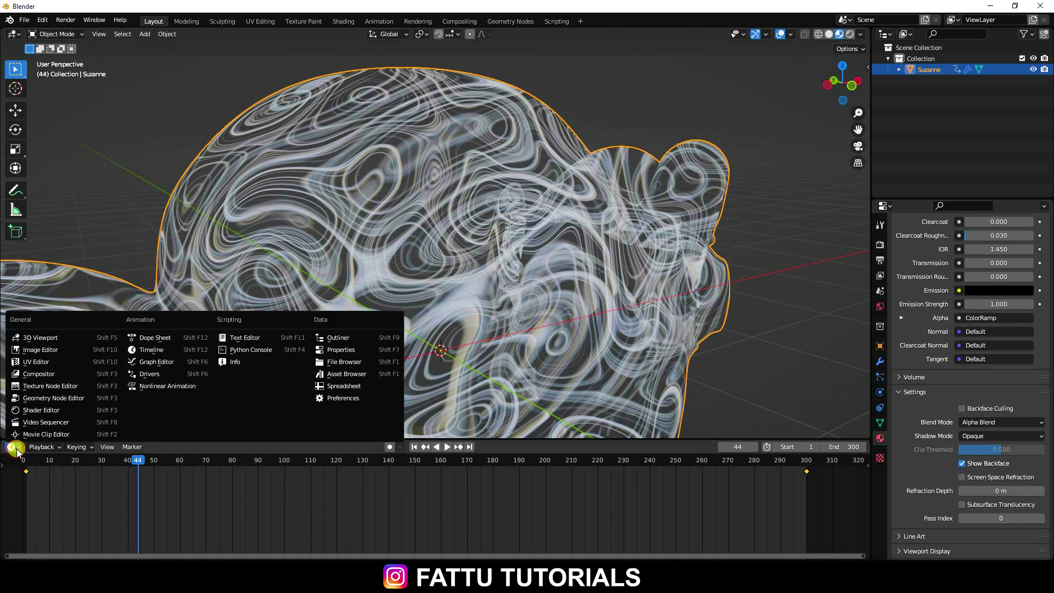
left_click(34, 411)
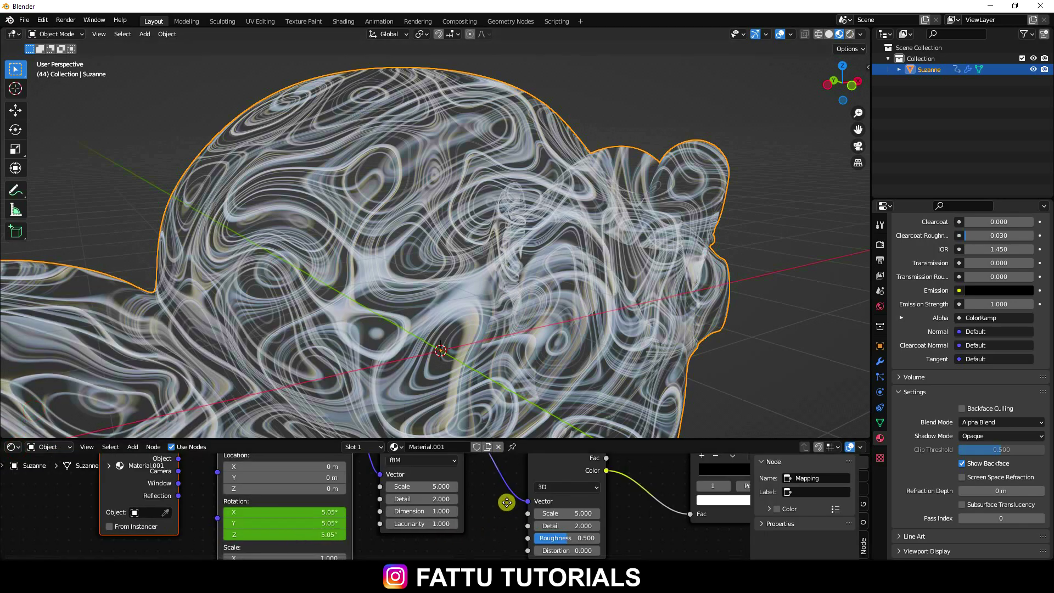
middle_click_drag(504, 499, 214, 486)
middle_click_drag(617, 525, 486, 437)
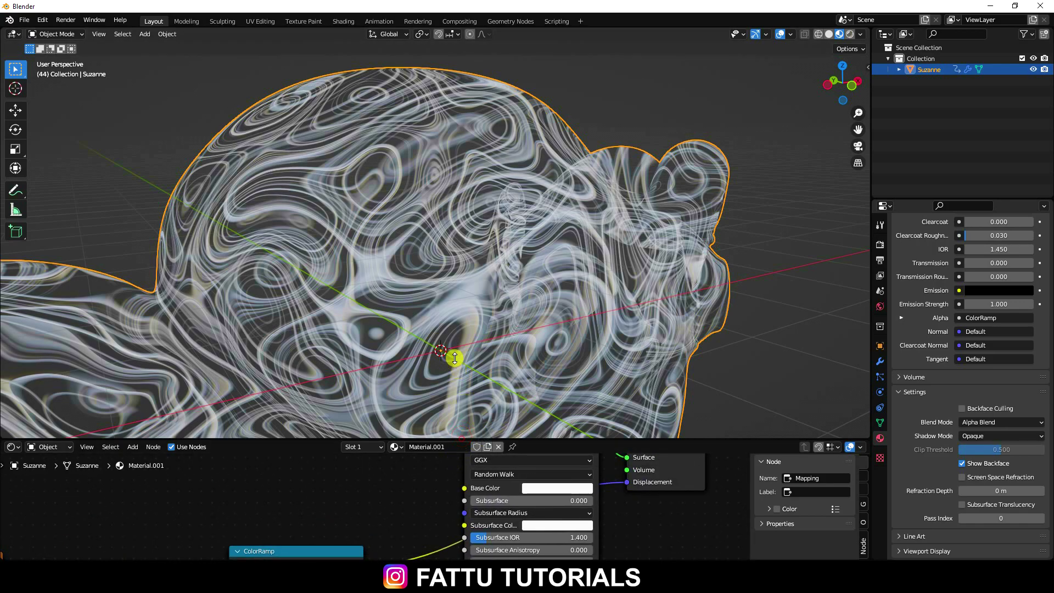
left_click_drag(455, 358, 451, 334)
- Set the Principled BSDF Base Color to orange: hue 0.024, saturation 1
left_click(553, 449)
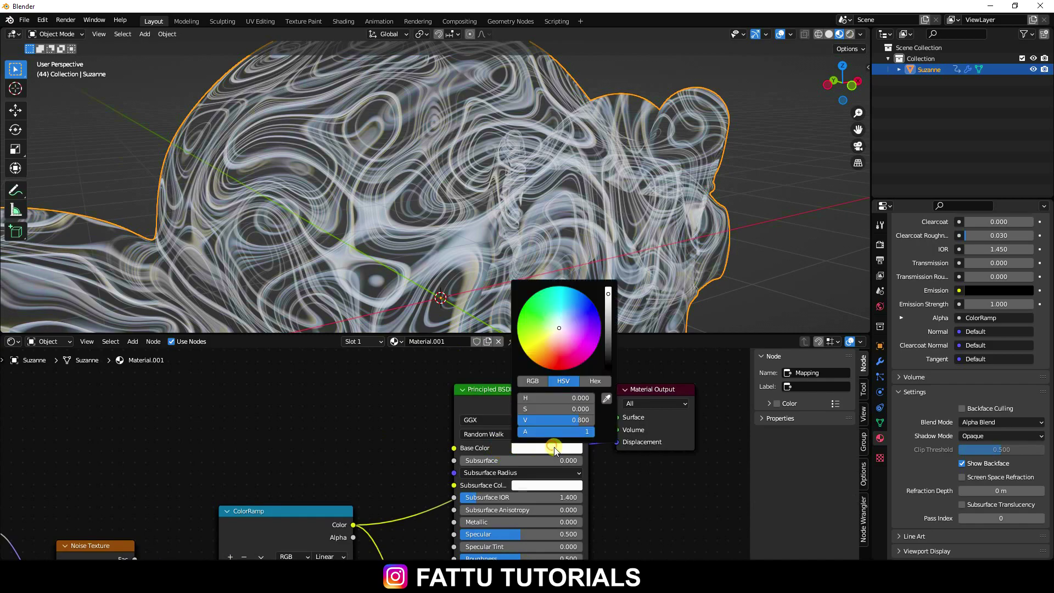
left_click(541, 397)
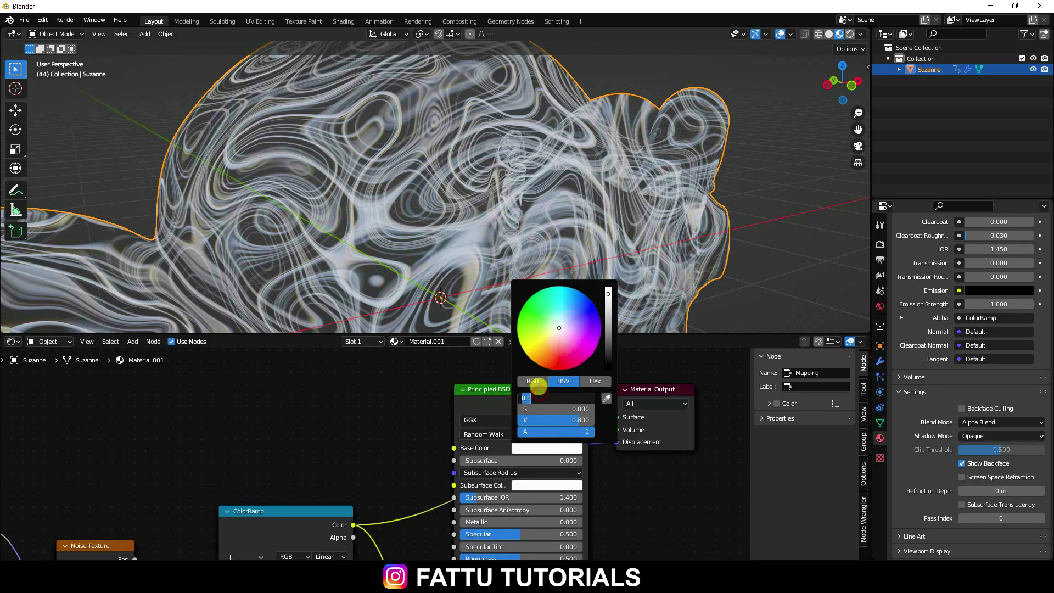
type("0.024")
key("Return")
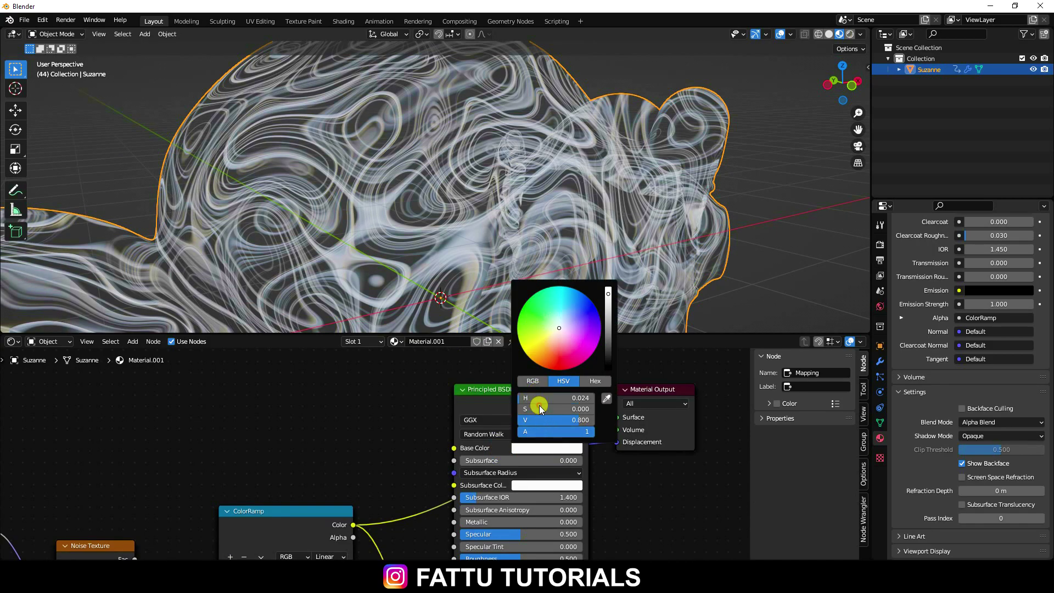
left_click_drag(548, 410, 679, 418)
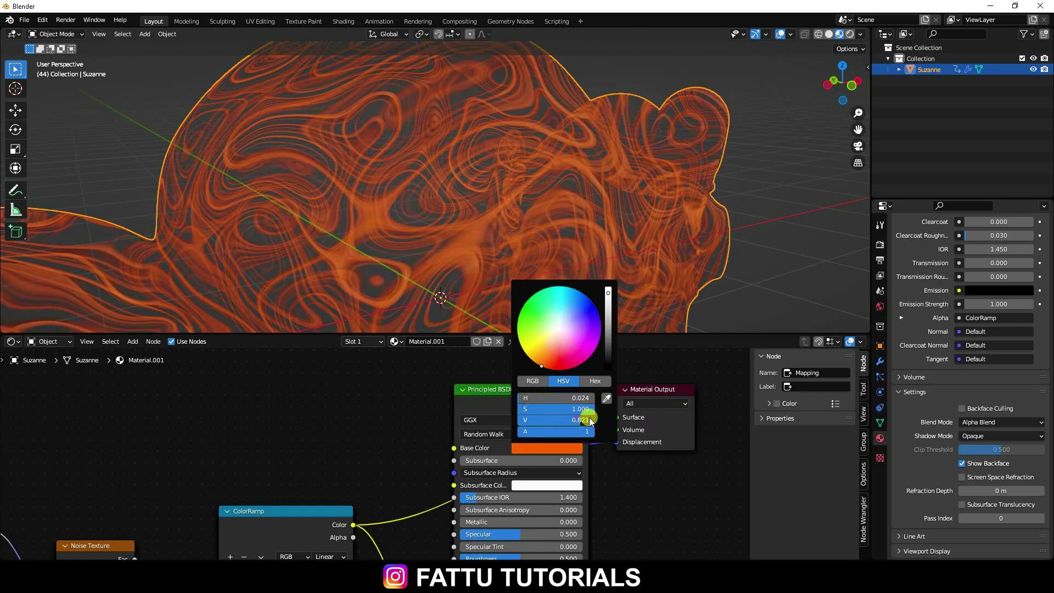
- Inspect the Mapping, Musgrave and Noise nodes, then shrink the node editor
middle_click_drag(335, 455, 354, 406)
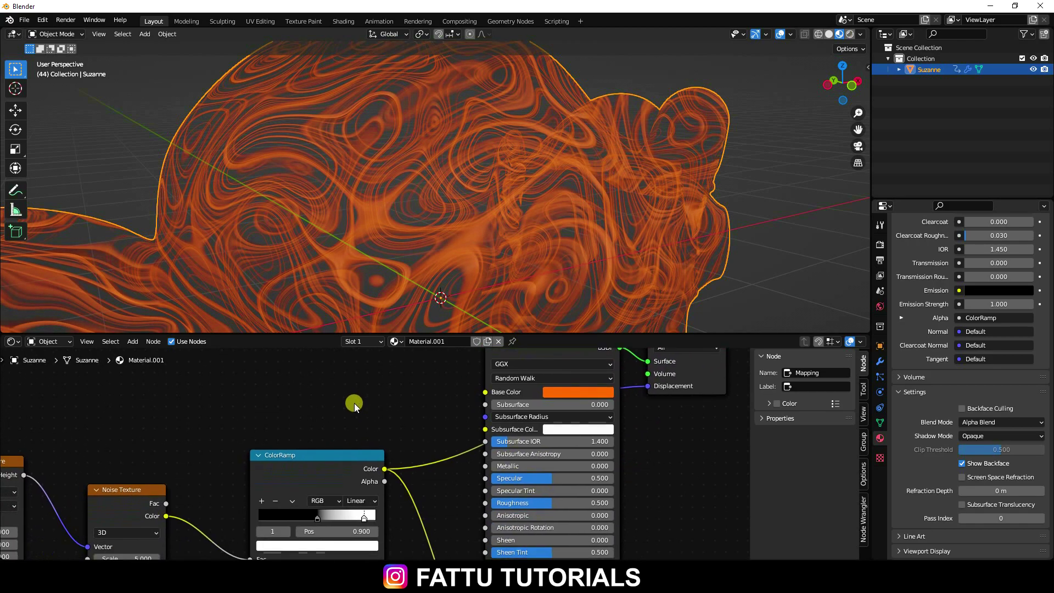
middle_click_drag(221, 422, 473, 353)
scroll(438, 504, "down", 2)
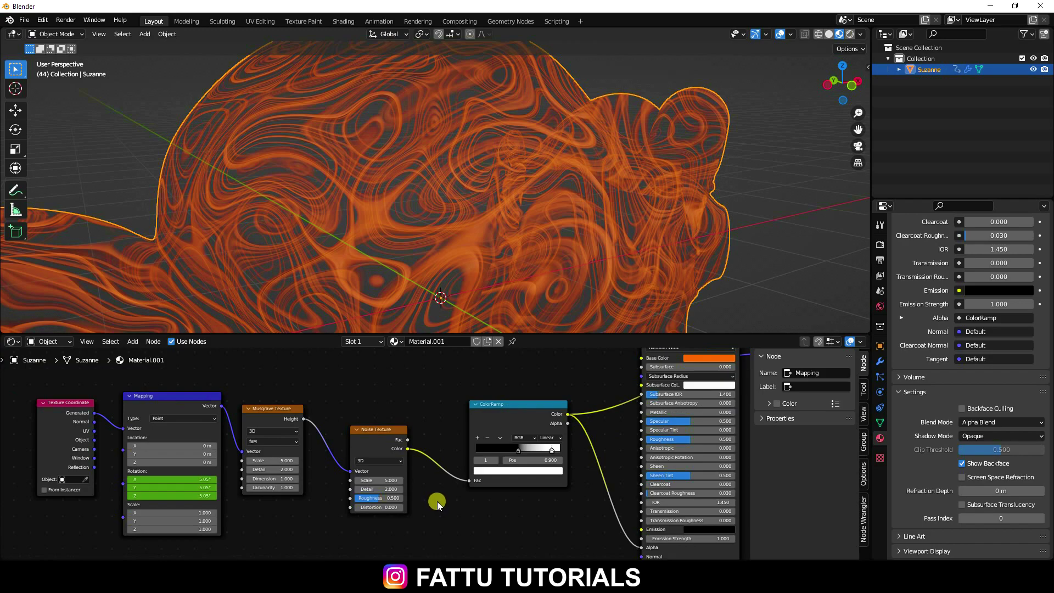
middle_click_drag(436, 501, 465, 505)
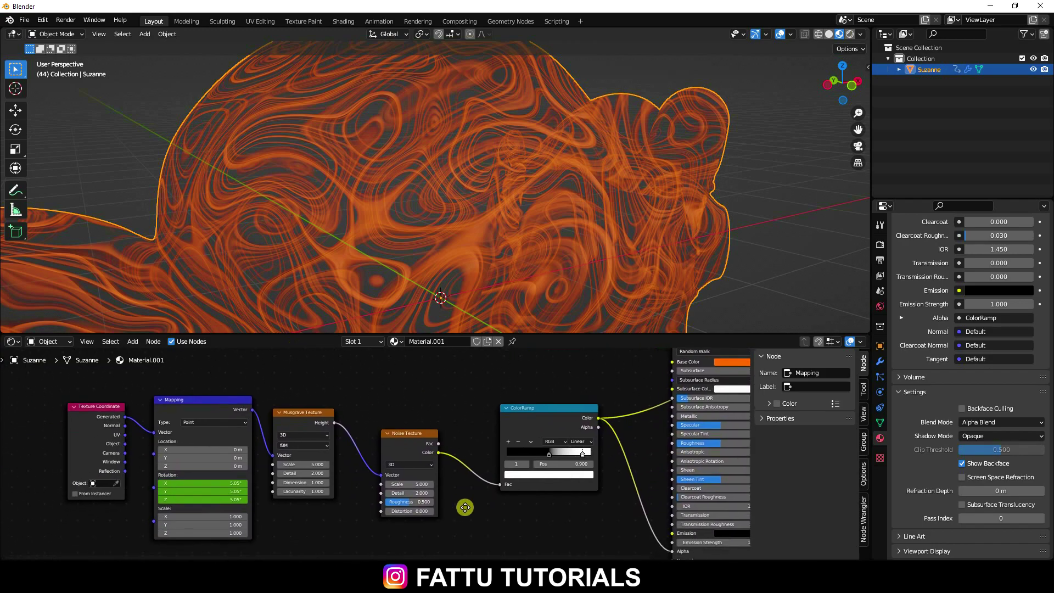
left_click_drag(434, 331, 370, 549)
- Add a Sun light and move it to Suzanne's right and up above her
scroll(387, 334, "down", 3)
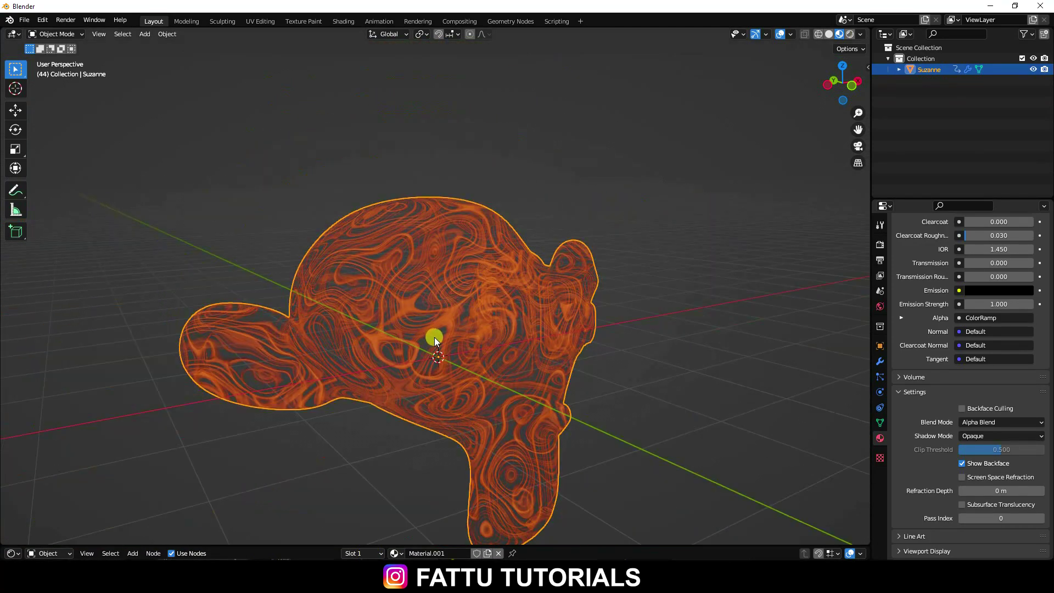
middle_click_drag(433, 337, 308, 231)
left_click(144, 34)
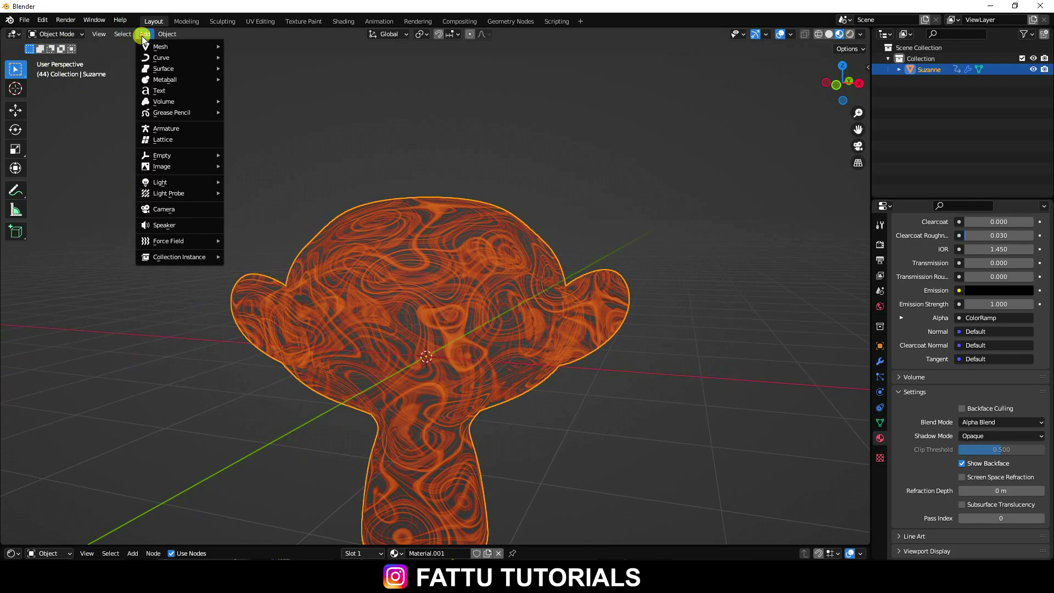
mouse_move(180, 182)
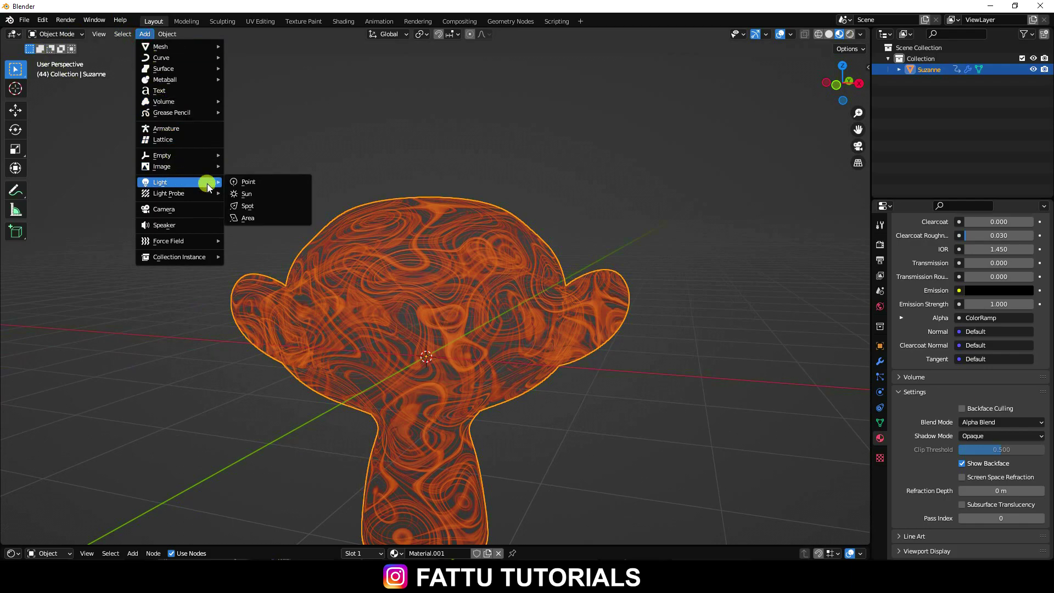
left_click(255, 191)
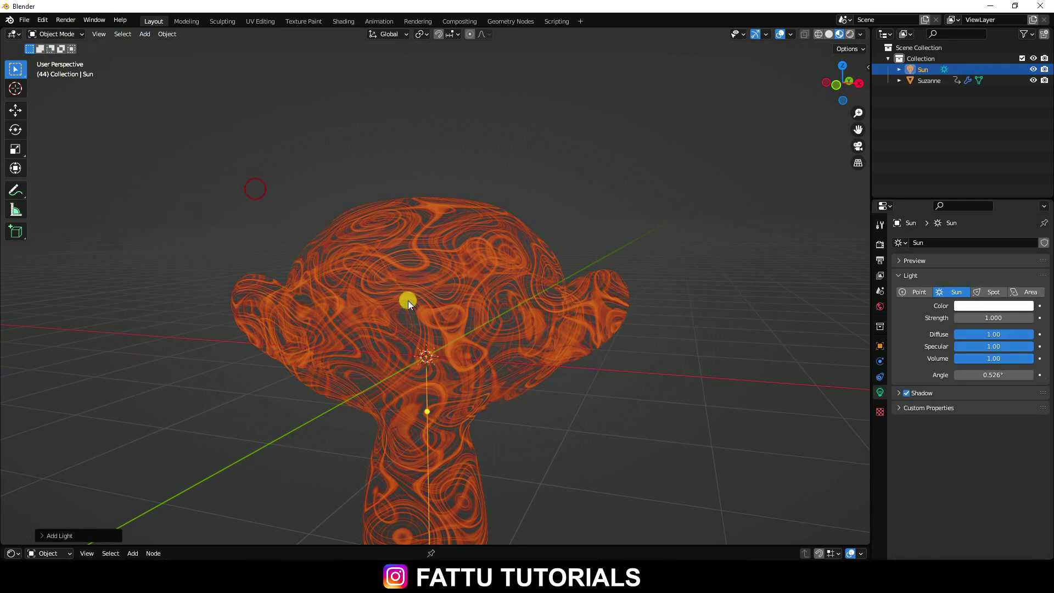
middle_click_drag(408, 301, 434, 292)
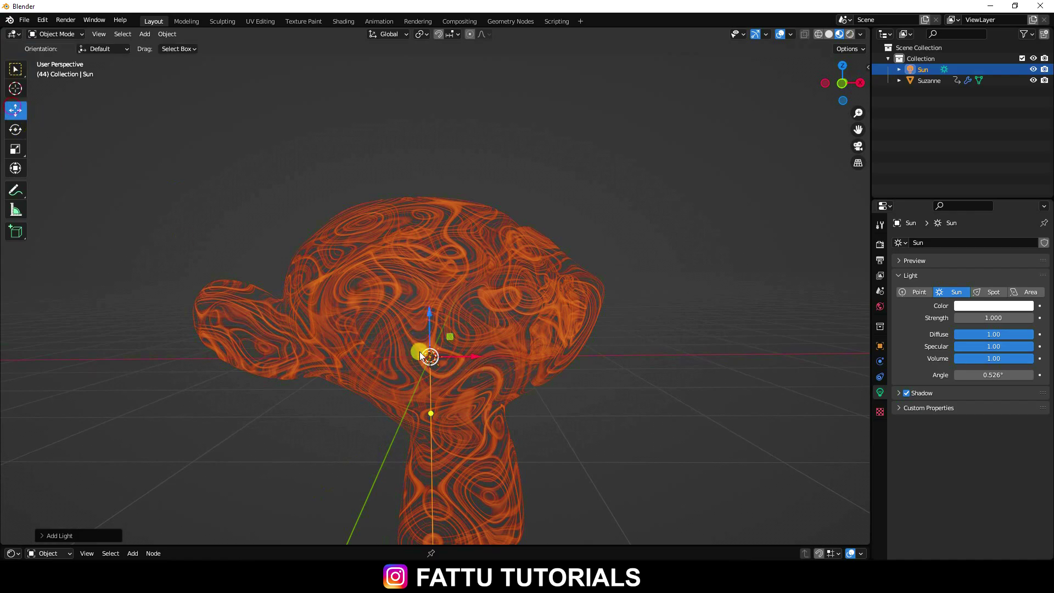
left_click_drag(506, 361, 708, 360)
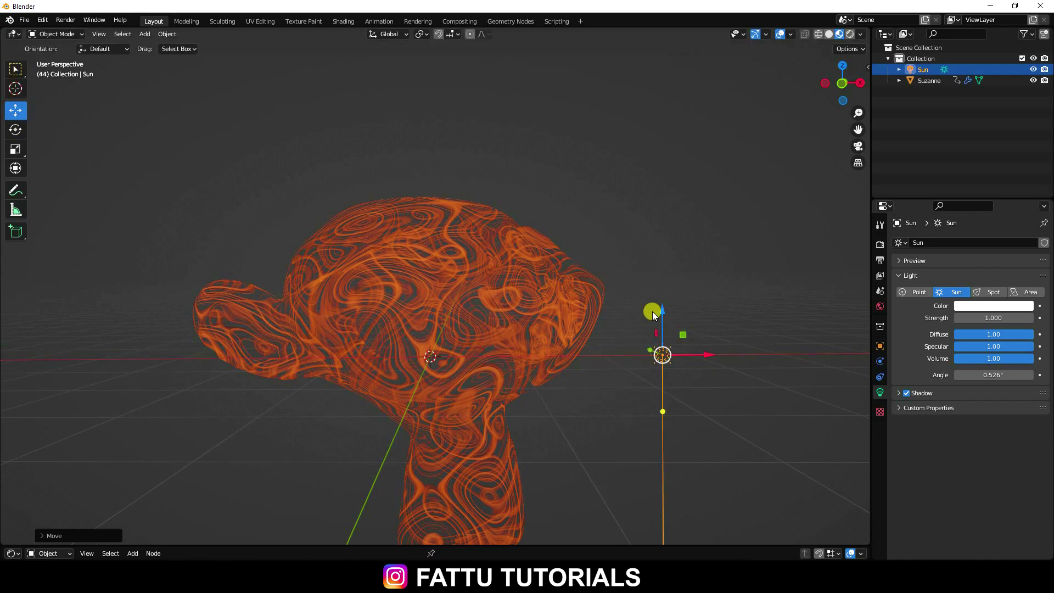
left_click_drag(654, 309, 662, 173)
- Rotate the Sun light toward Suzanne and switch viewport shading to Rendered
left_click(14, 129)
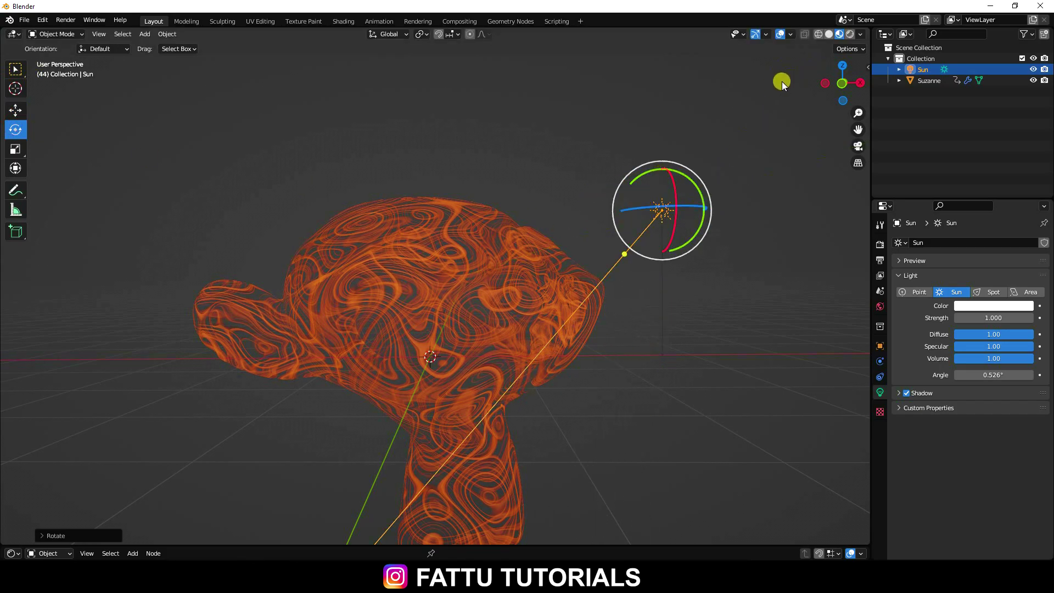
left_click(850, 34)
middle_click_drag(631, 348, 601, 352)
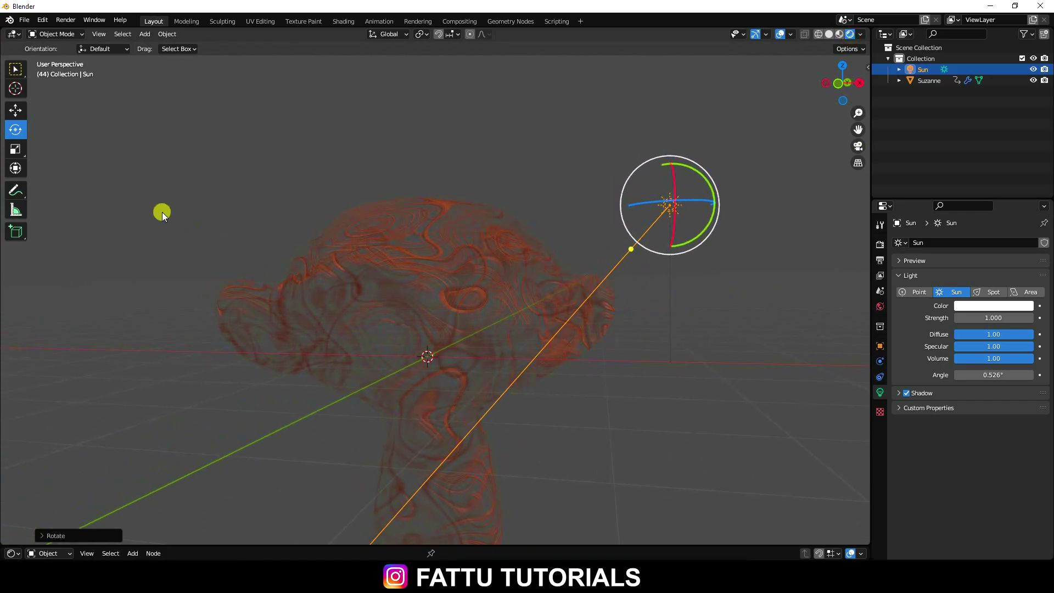
left_click(147, 34)
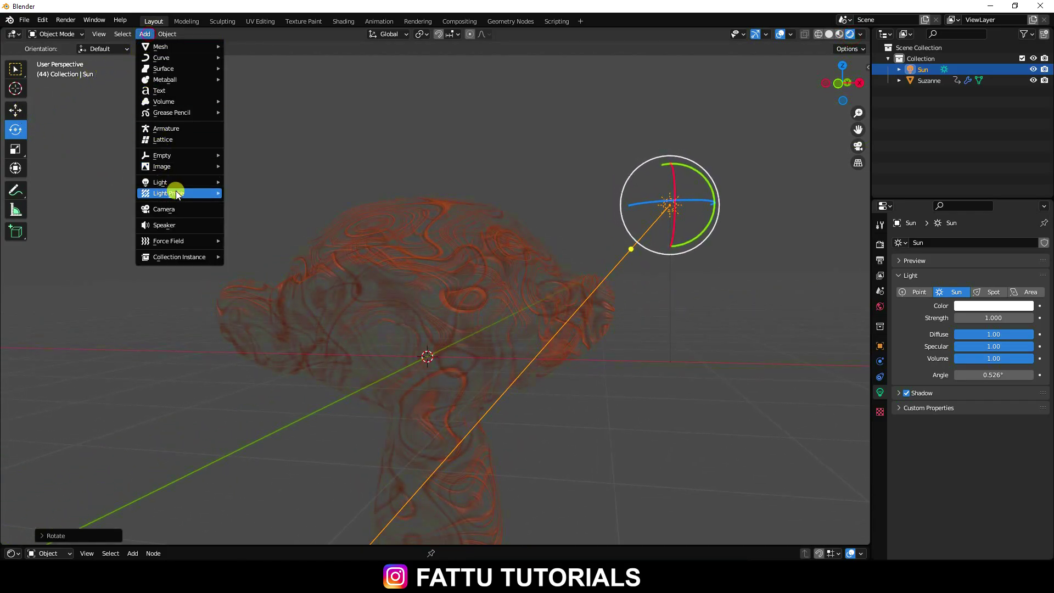
- Add a Point light and position it low beside Suzanne's right
mouse_move(196, 185)
left_click(256, 181)
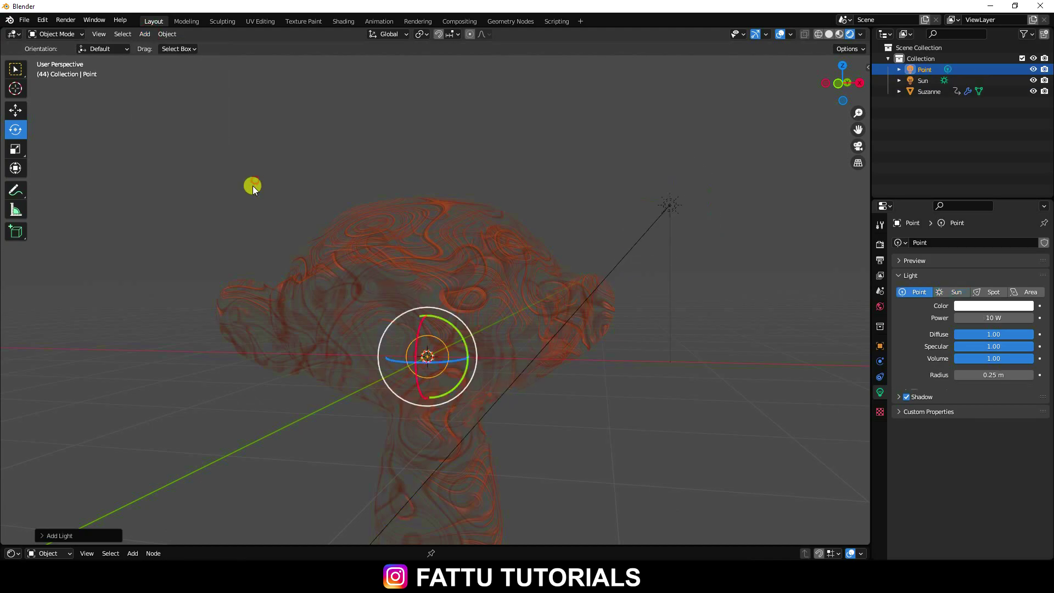
left_click(16, 111)
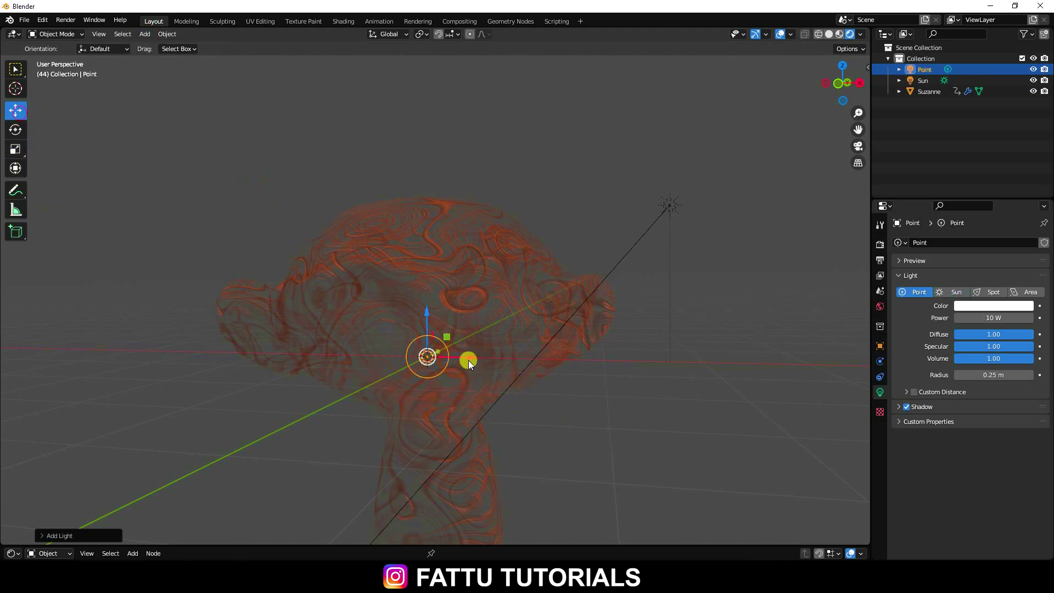
left_click_drag(469, 361, 667, 379)
middle_click_drag(619, 431, 513, 405)
left_click_drag(513, 405, 558, 476)
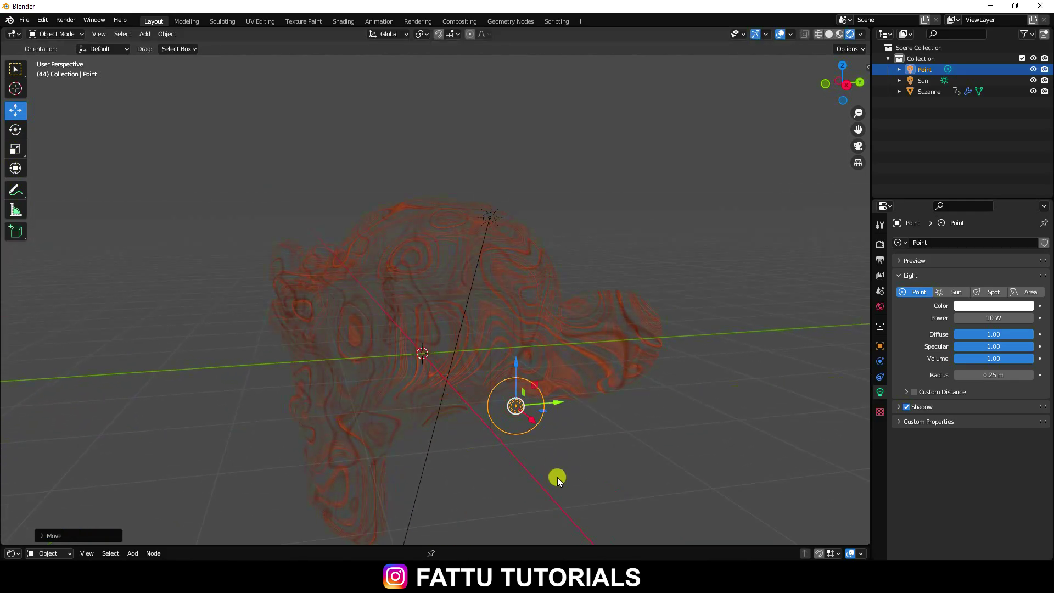
middle_click_drag(558, 477, 612, 428)
left_click_drag(612, 428, 631, 442)
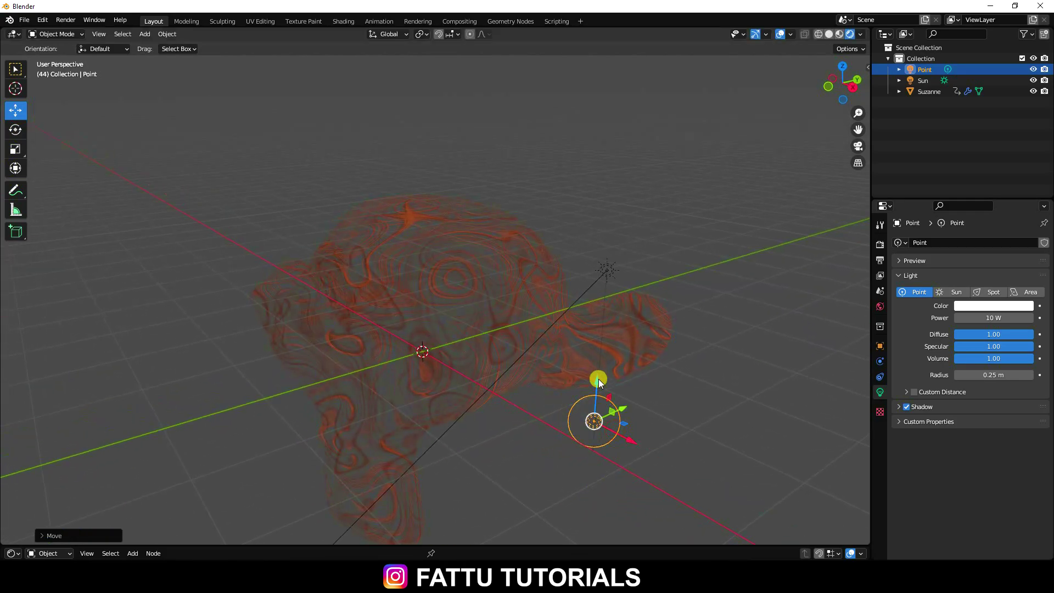
left_click_drag(599, 379, 610, 359)
- Give the Point light 5000 W power and an orange colour (hue 0.024, saturation 1)
left_click(990, 318)
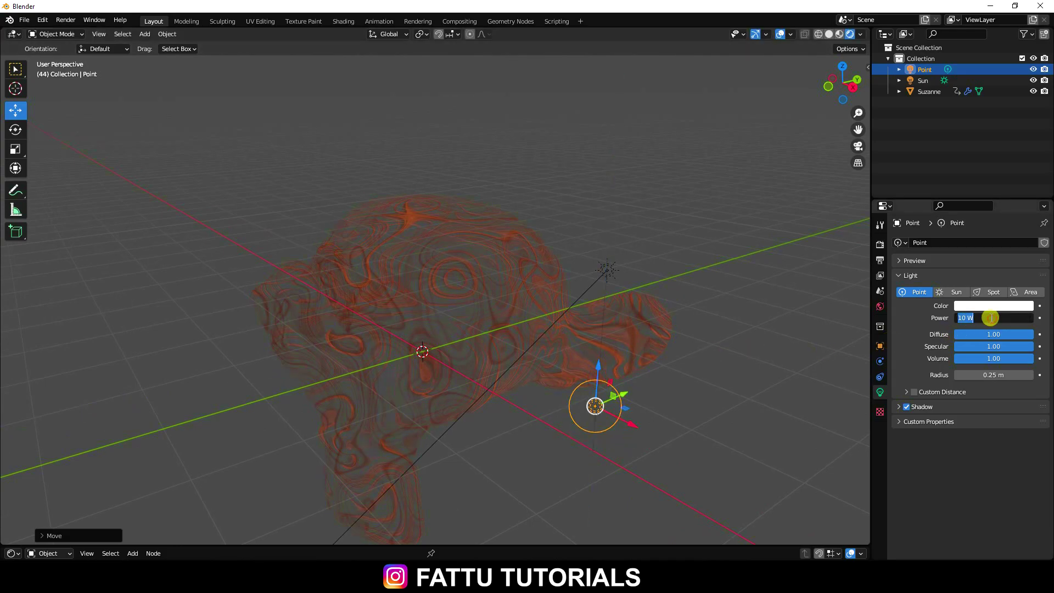
type("5000")
key("Return")
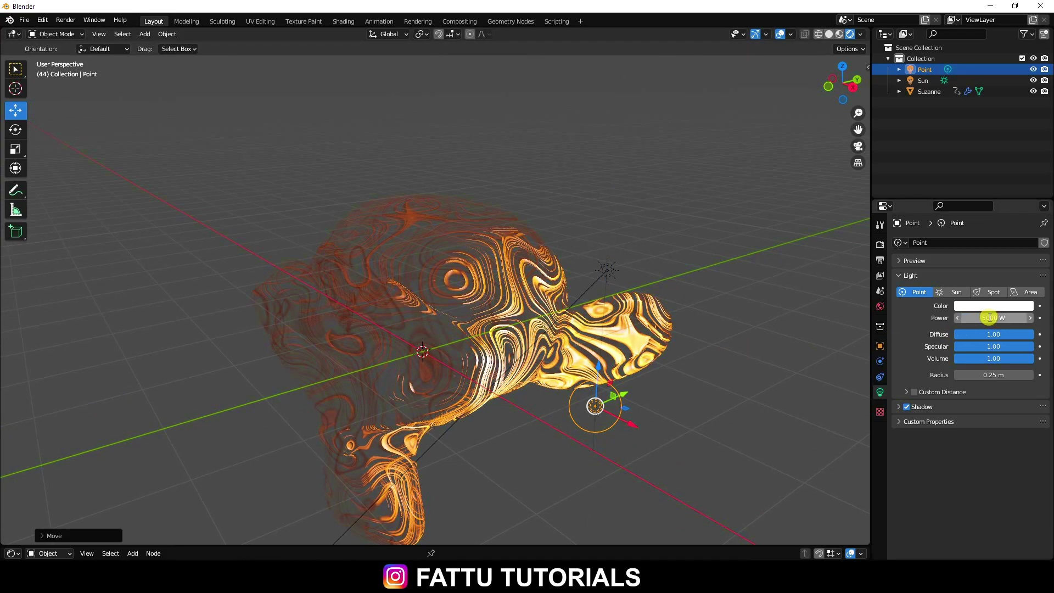
scroll(595, 352, "up", 3)
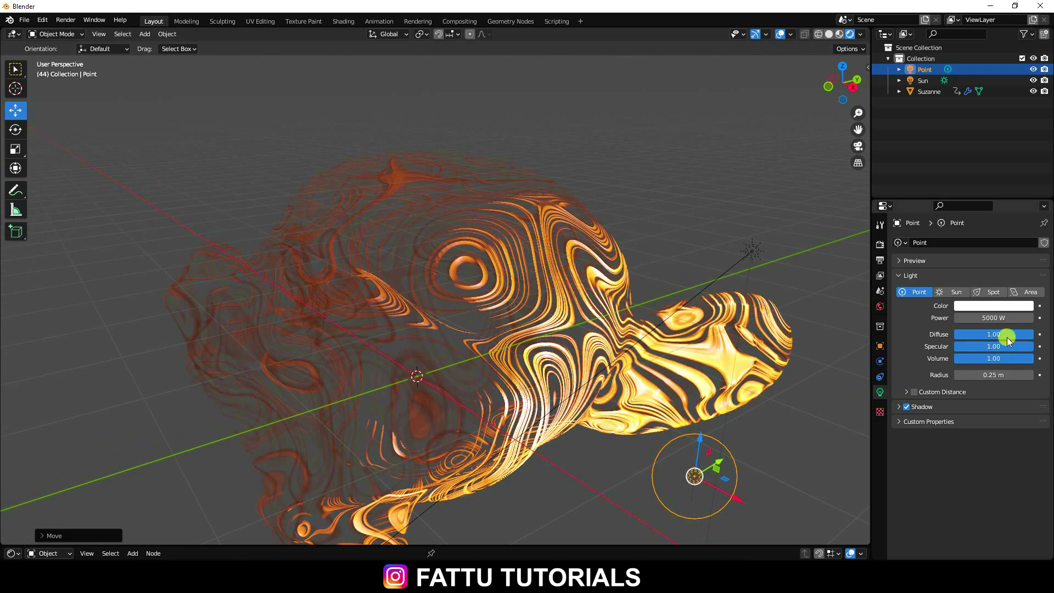
left_click(974, 306)
left_click(970, 266)
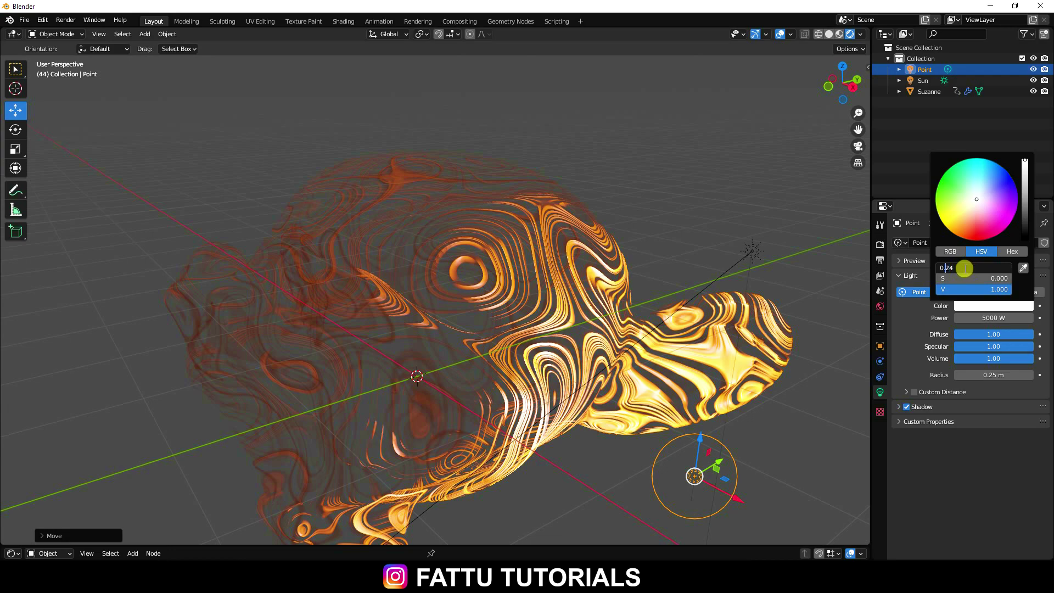
type("0.024")
key("Return")
left_click(963, 277)
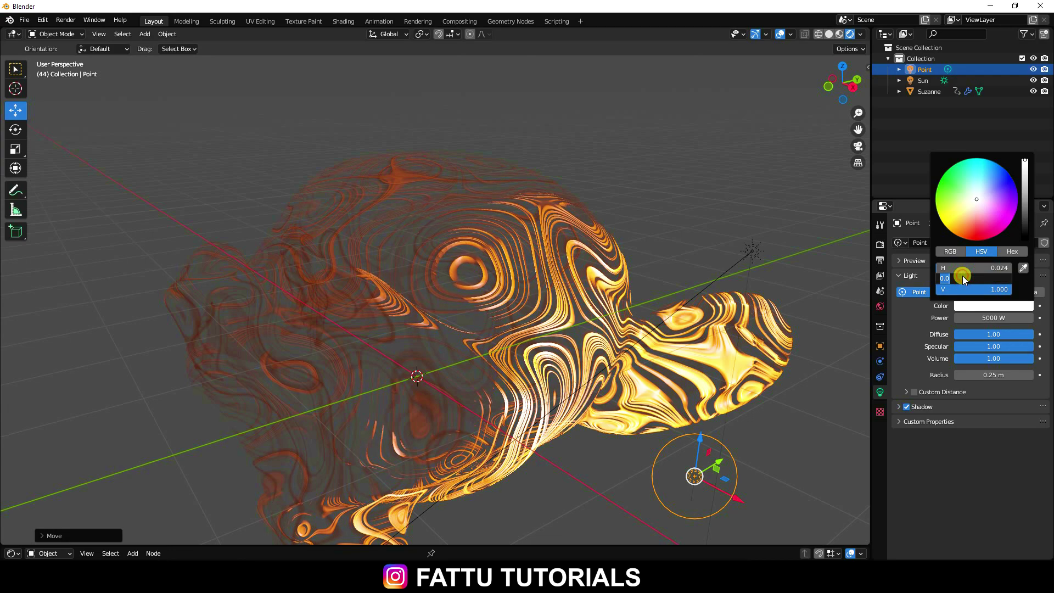
type("1")
key("Return")
- Raise the Point light slightly while orbiting around the lit model
mouse_move(730, 417)
middle_mouse_down()
mouse_move(771, 452)
mouse_move(736, 436)
middle_mouse_up()
scroll(411, 355, "up", 3)
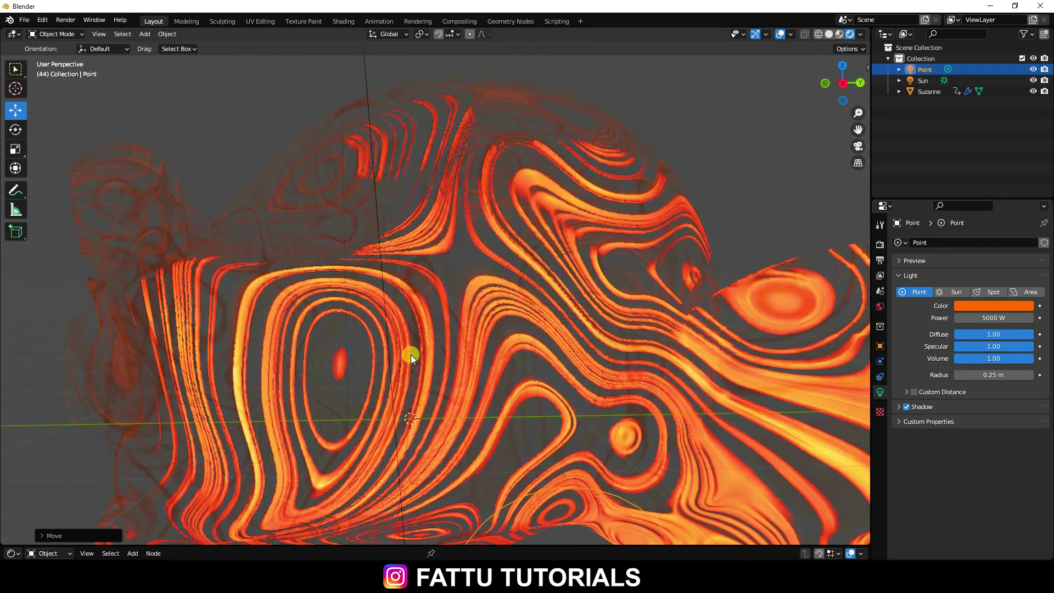
scroll(407, 394, "down", 3)
middle_click_drag(388, 383, 461, 409)
left_click_drag(730, 397, 775, 437)
middle_click_drag(775, 437, 759, 440)
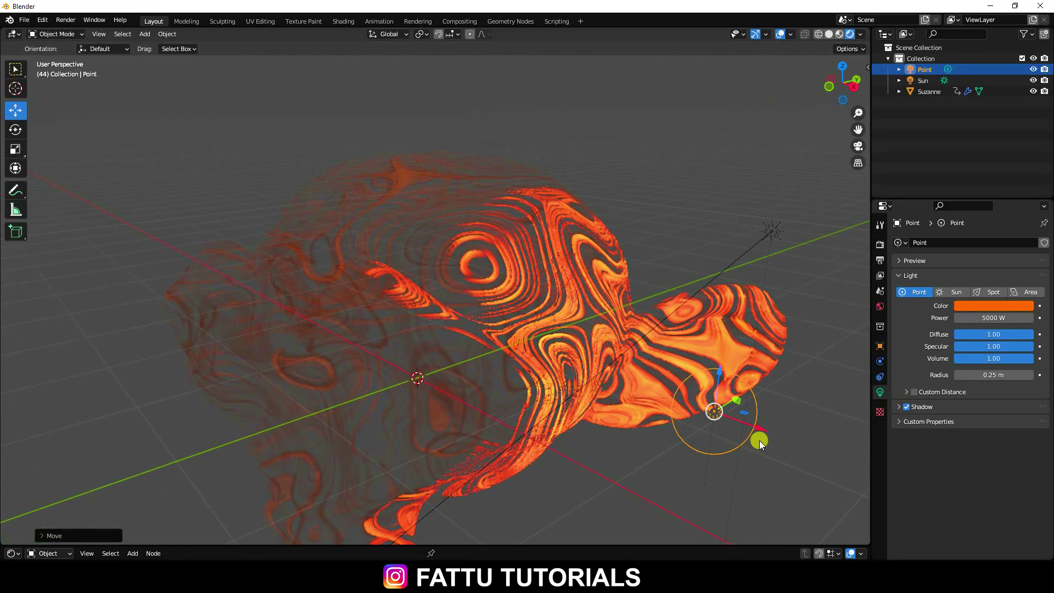
- Paste a copy of the light as Point.001 and make it white (saturation 0) at 1000 W
key("ctrl+v")
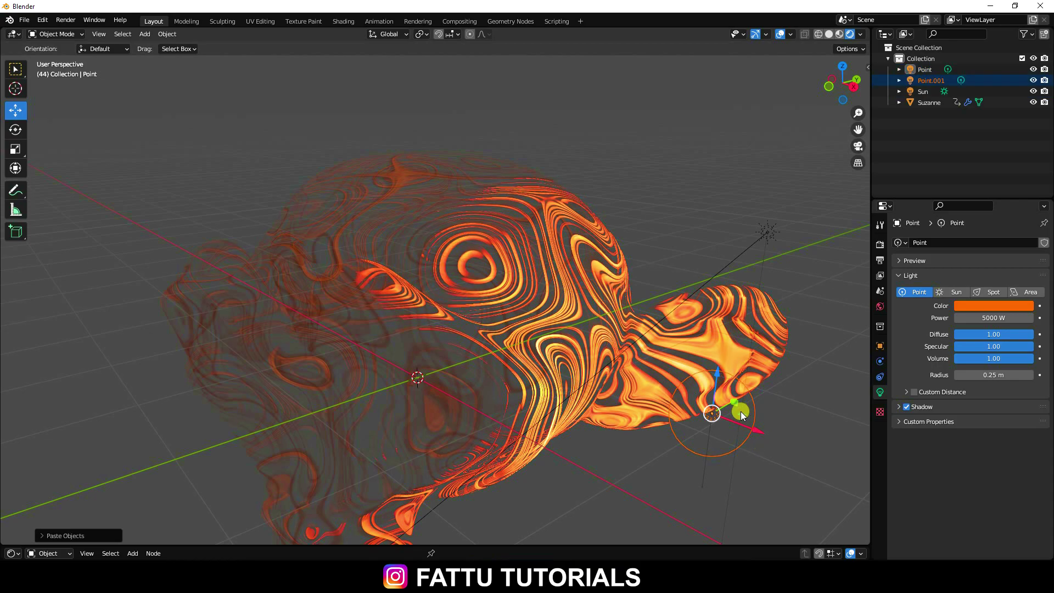
left_click_drag(728, 405, 655, 448)
left_click(931, 79)
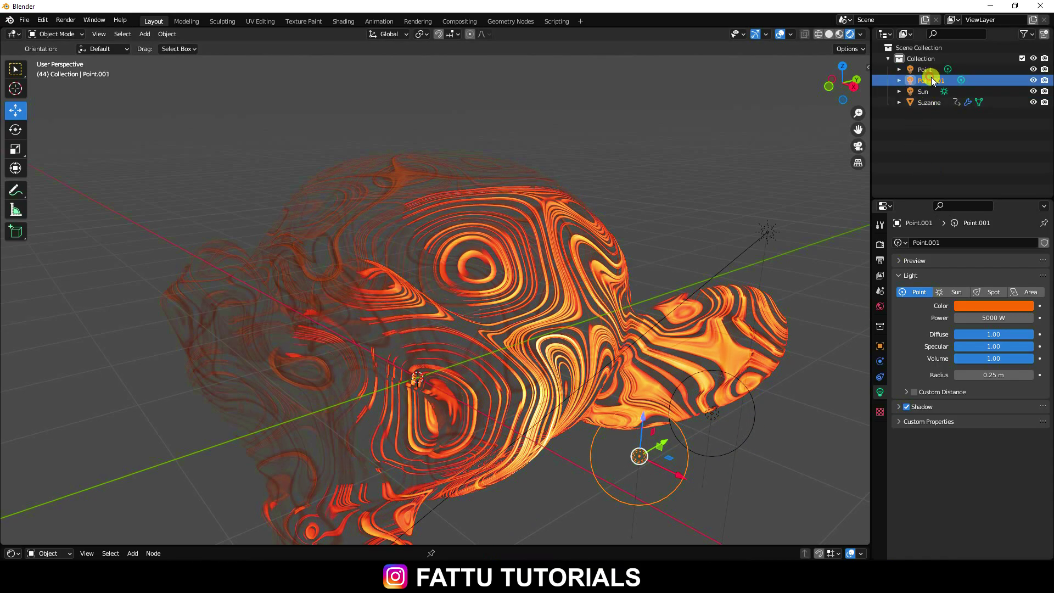
left_click(992, 308)
left_click_drag(975, 231, 975, 200)
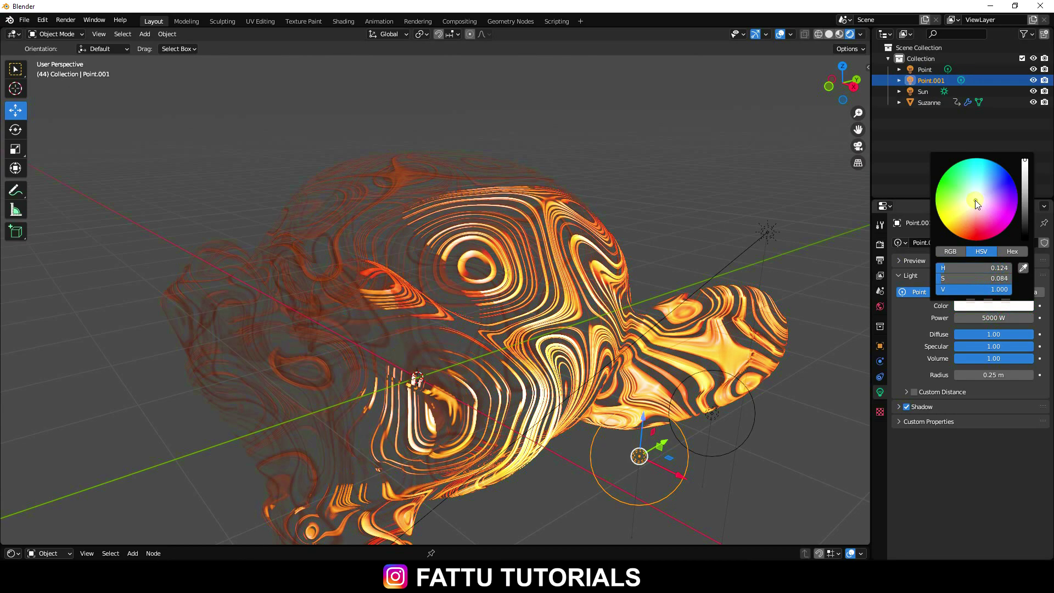
left_click(966, 281)
type("0")
left_click(911, 340)
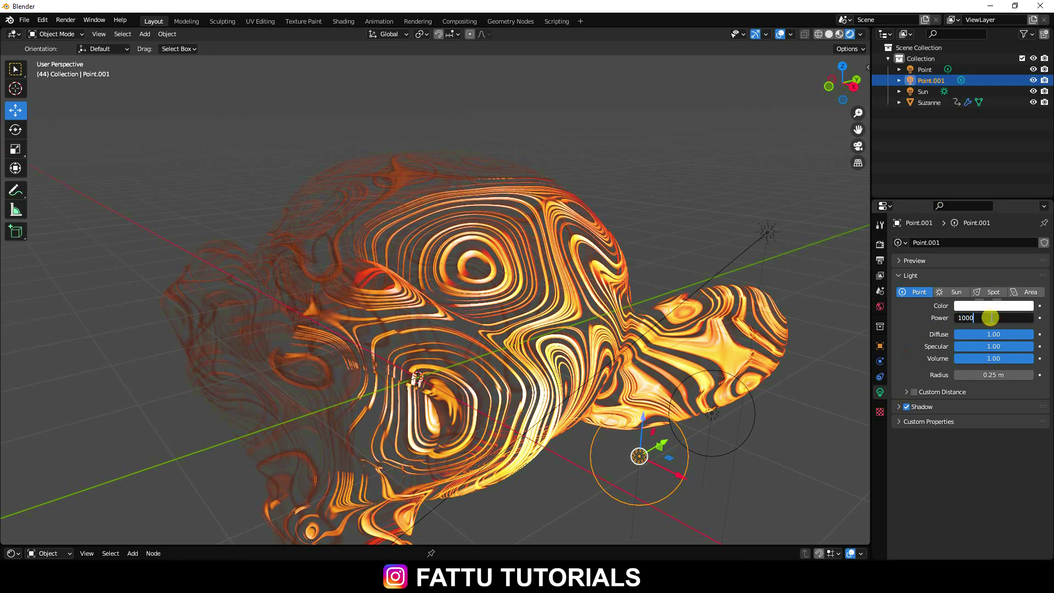
key("Return")
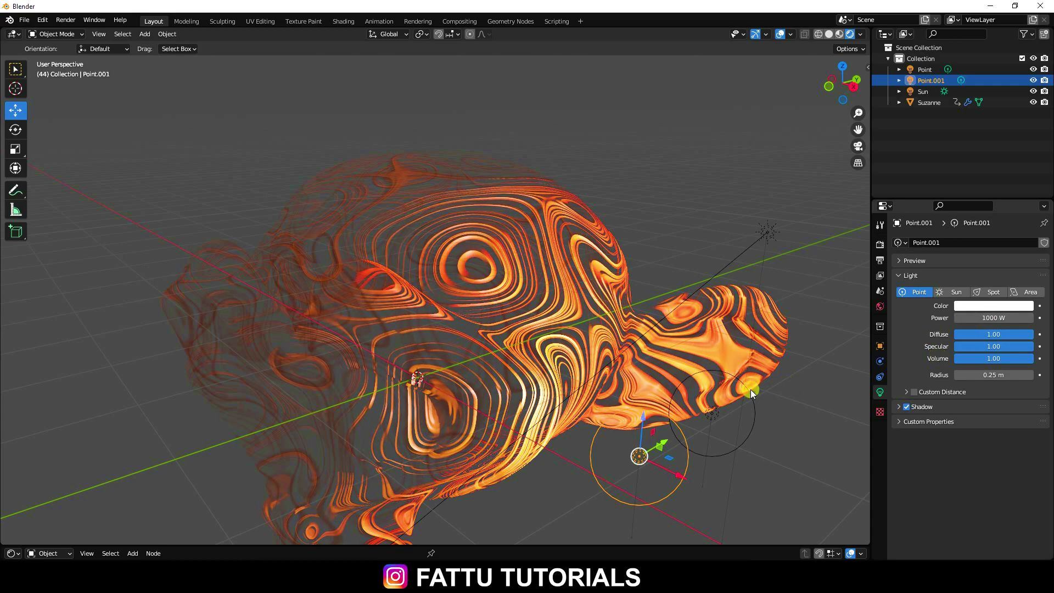
middle_click_drag(750, 390, 804, 382)
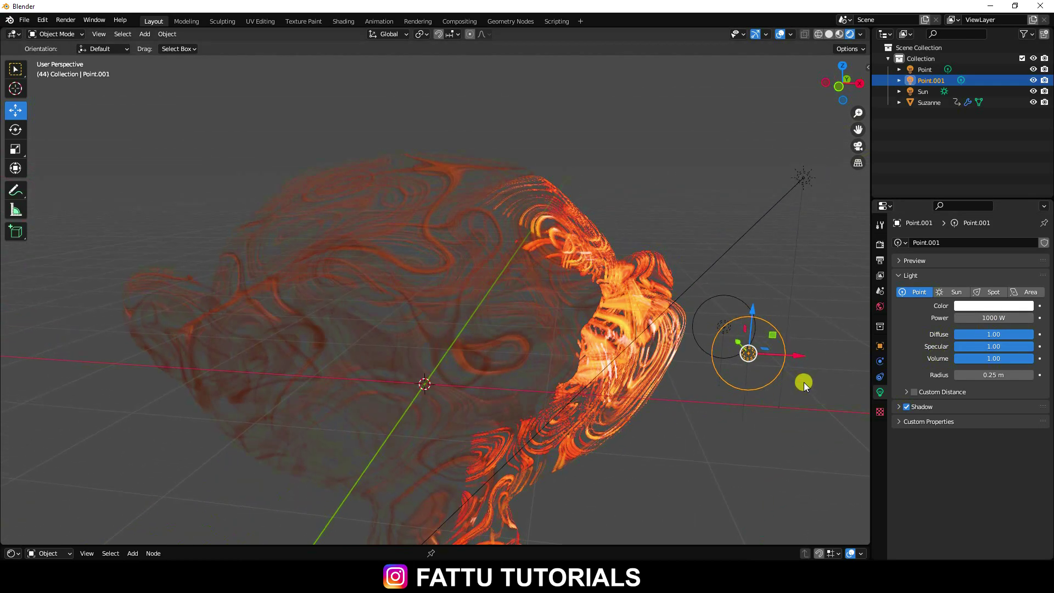
- Duplicate Point and Point.001 and move the copies to Suzanne's other ear along Y
left_click(928, 72)
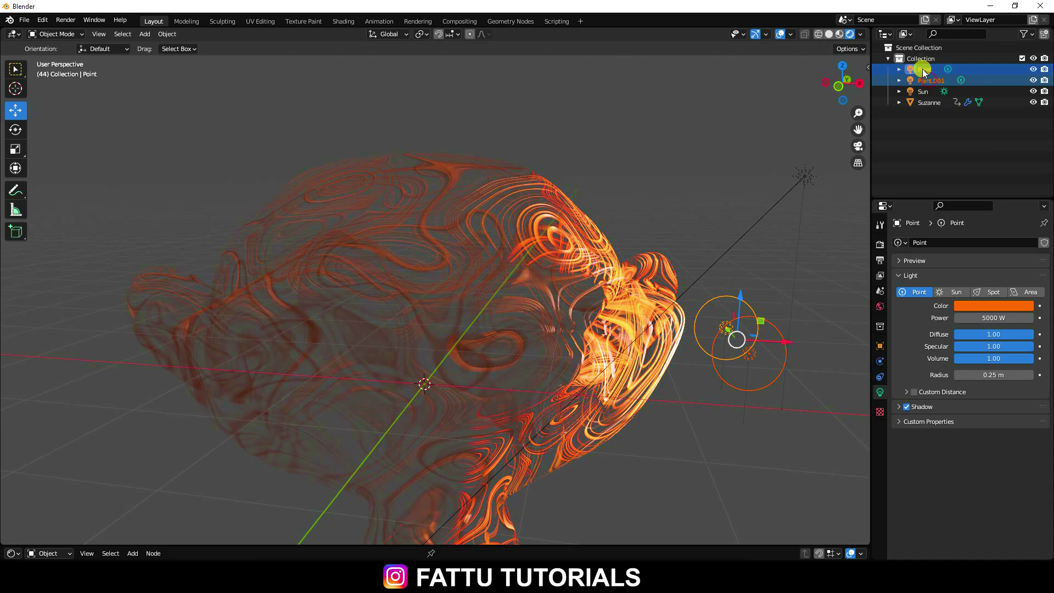
left_click(931, 80, "shift")
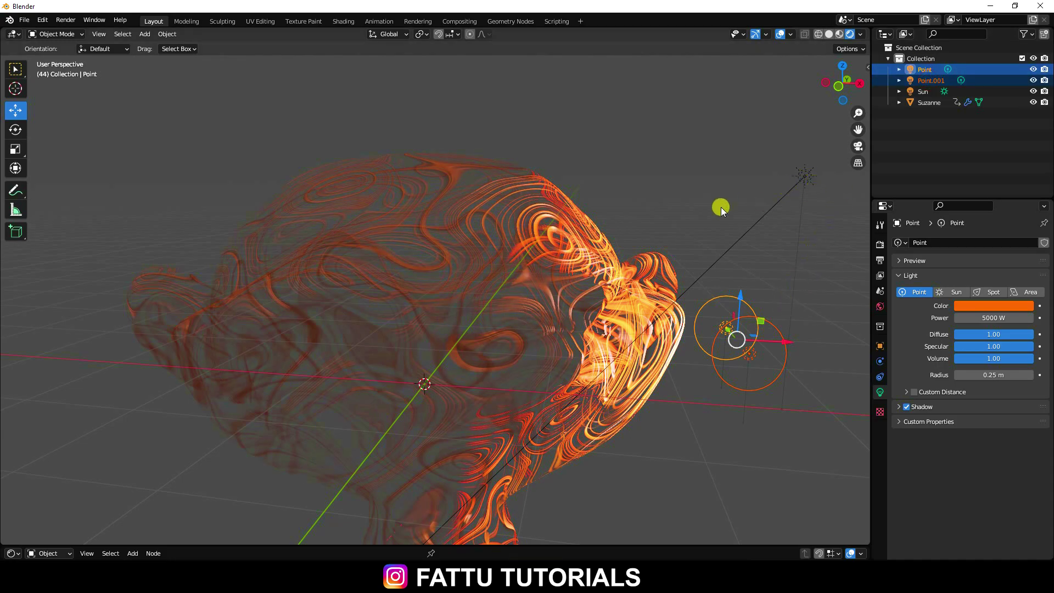
key("ctrl+v")
key("g")
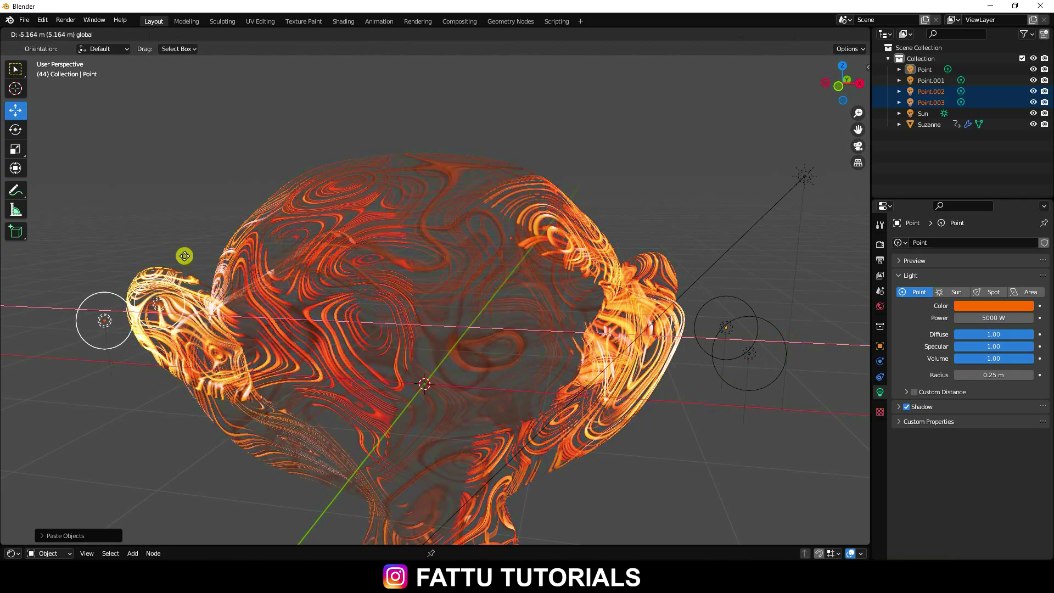
left_click(247, 319)
middle_click_drag(274, 341, 403, 324)
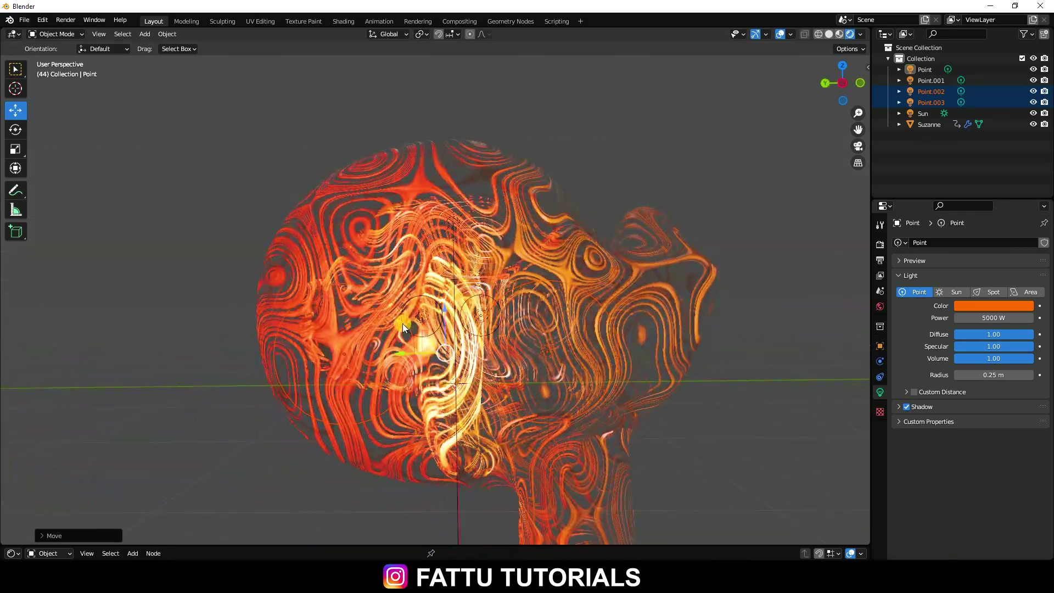
key("g")
key("y")
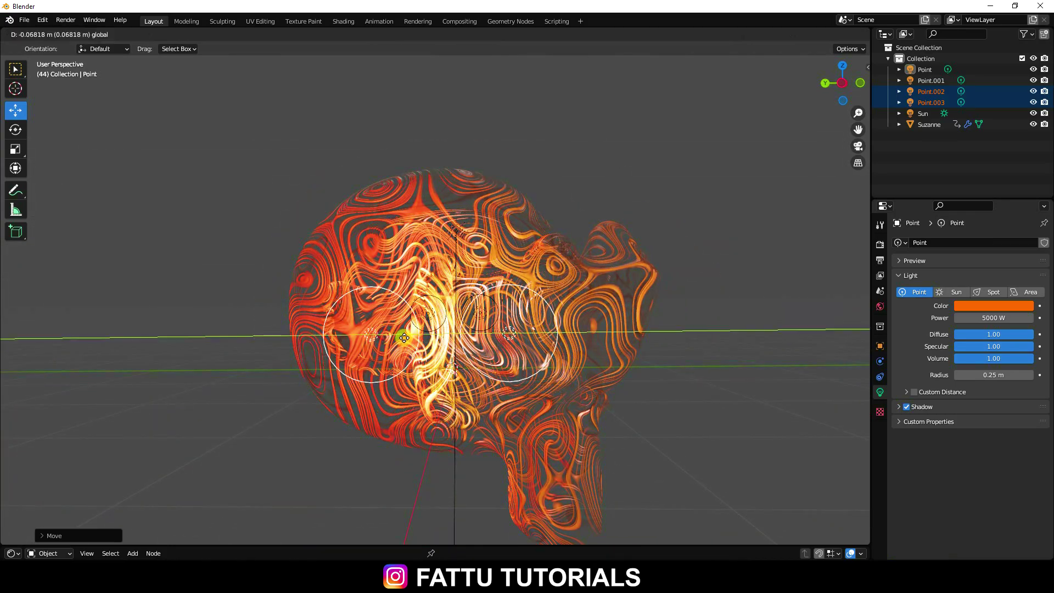
left_click(574, 352)
middle_click_drag(575, 351, 536, 312)
- Deselect all lights and select Point.003
left_click(648, 375)
left_click(915, 126)
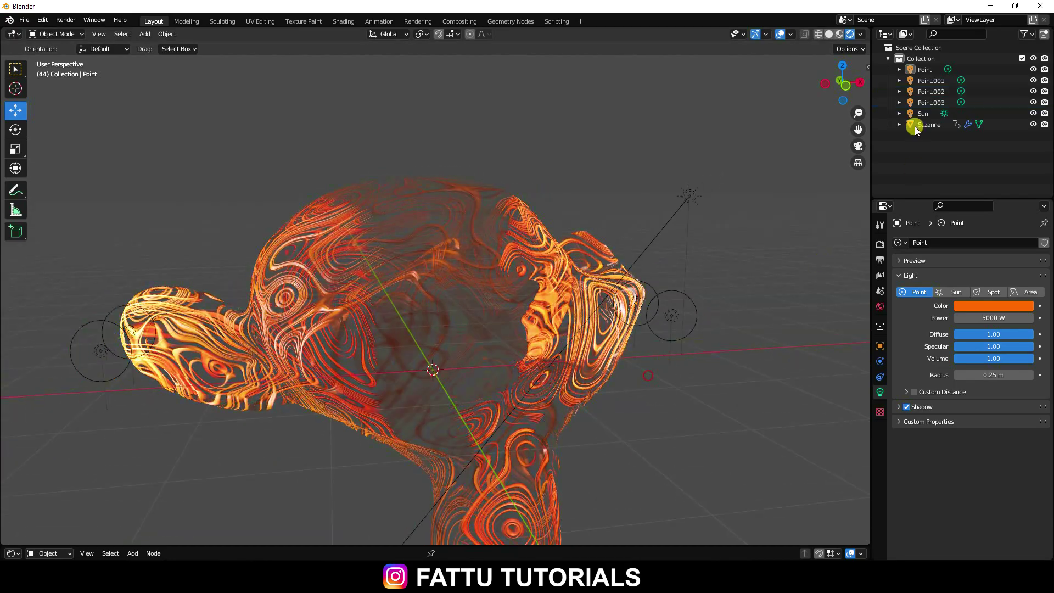
left_click(931, 101)
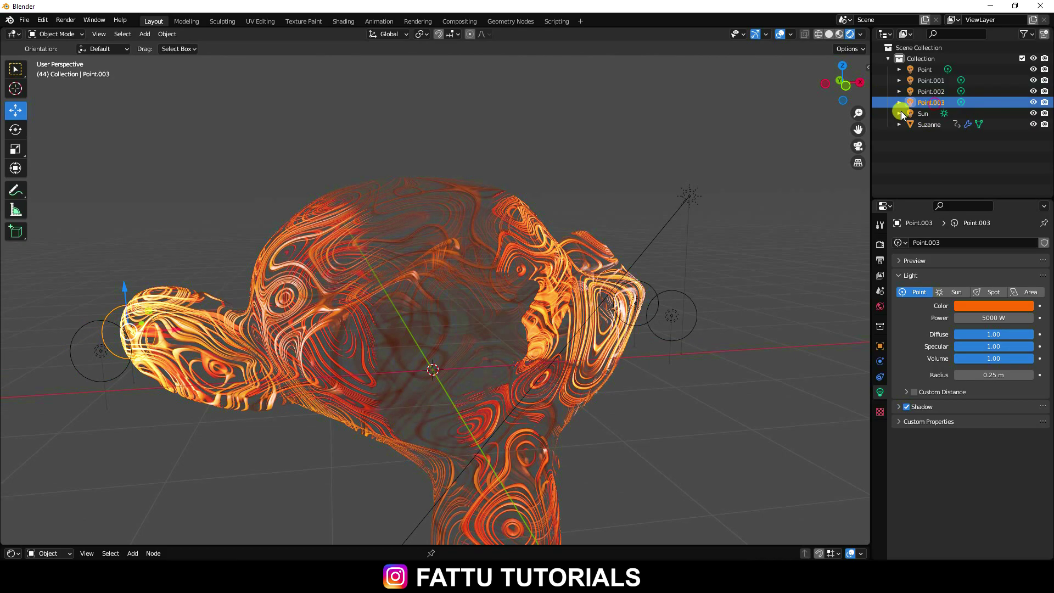
scroll(499, 321, "down", 1)
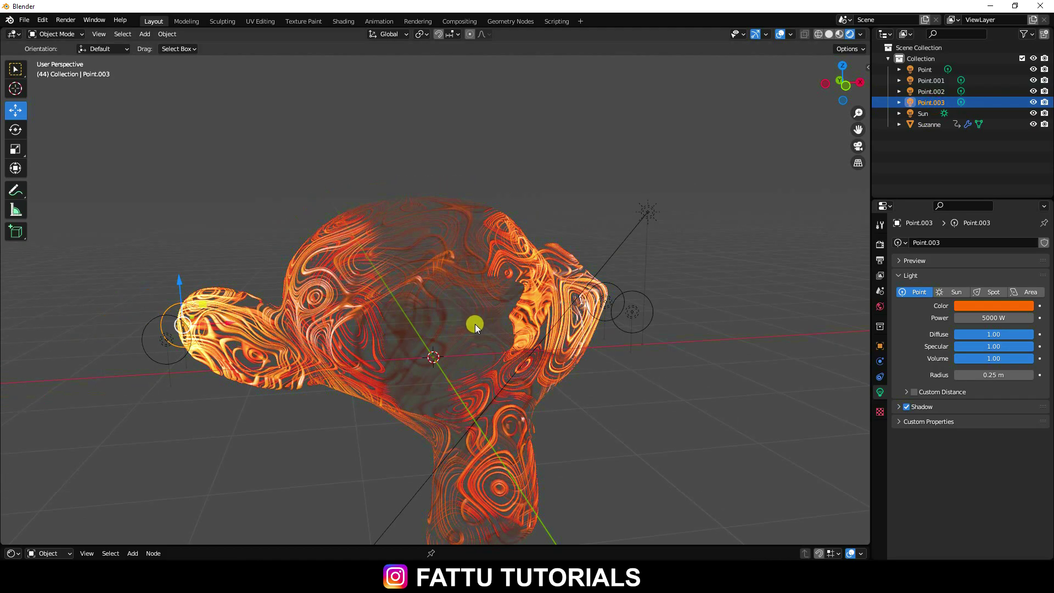
- Paste a new light, Point.004, and position it near Suzanne's front left
key("ctrl+v")
middle_click_drag(180, 273, 330, 365)
left_click_drag(229, 454, 401, 340)
middle_click_drag(401, 341, 489, 293)
left_click_drag(401, 326, 393, 292)
left_click_drag(390, 241, 401, 351)
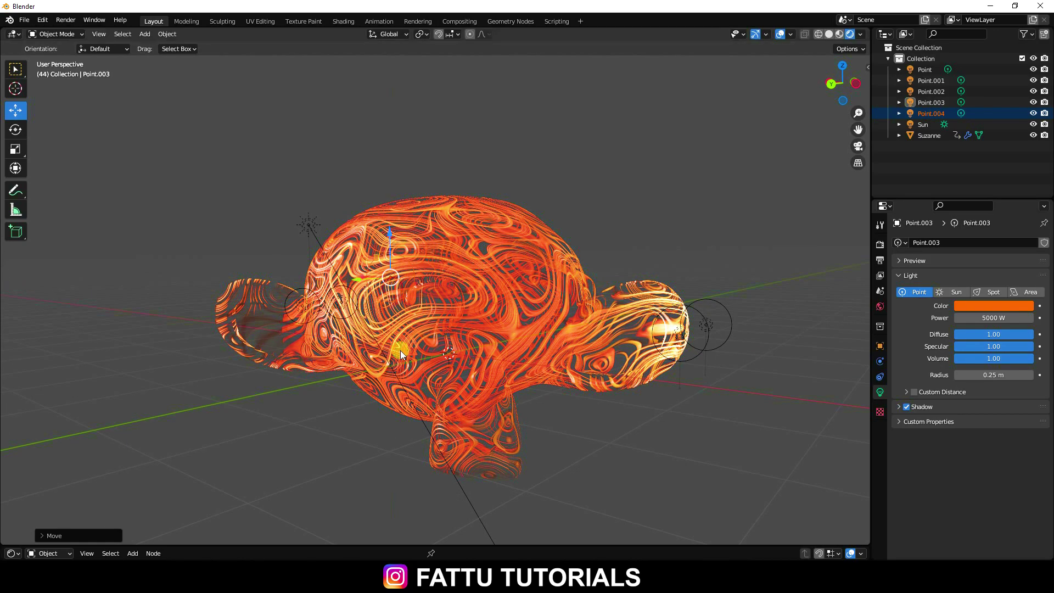
middle_click_drag(400, 350, 330, 307)
left_click_drag(324, 295, 273, 292)
- Try hue 0.6 on the light's colour, then undo the change
left_click(976, 305)
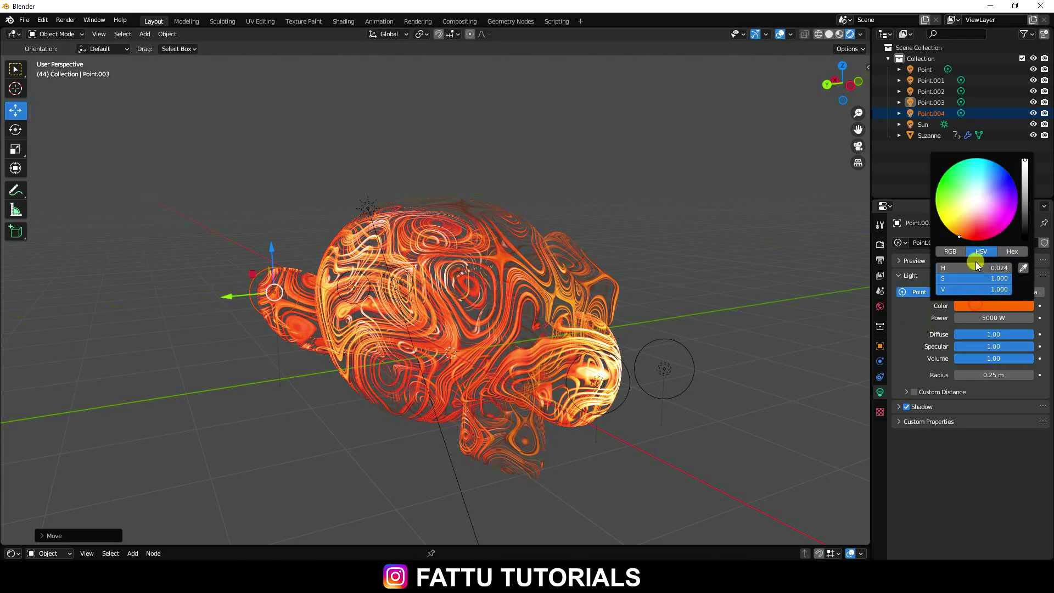
left_click(976, 268)
type("0.6")
key("Return")
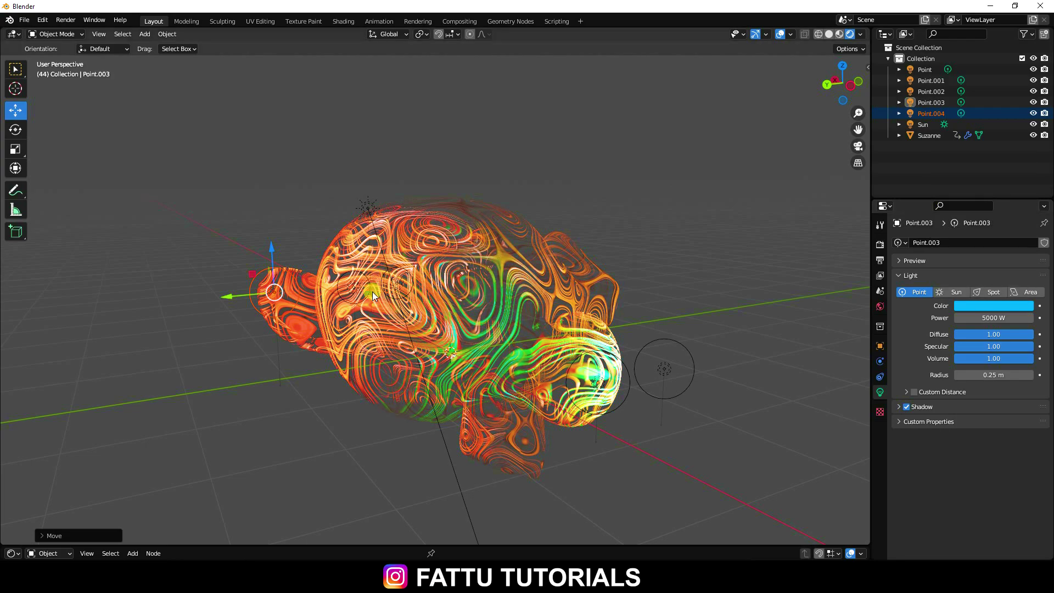
middle_click_drag(372, 292, 400, 319)
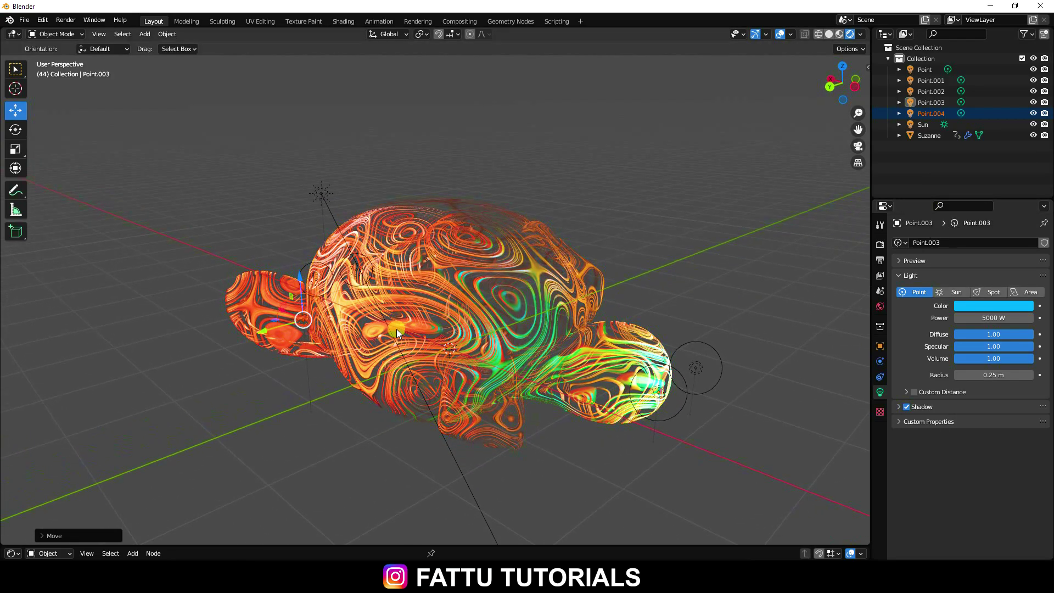
key("ctrl+z")
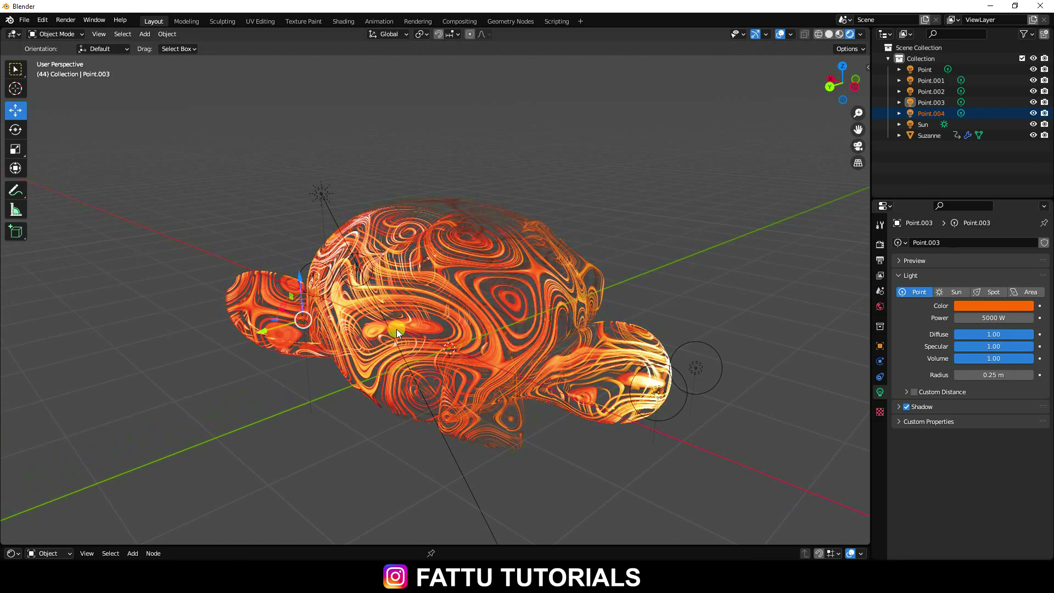
- Select Point.004 and set its colour hue to 0.6 to make it blue
left_click(922, 112)
left_click(927, 105)
left_click(929, 113)
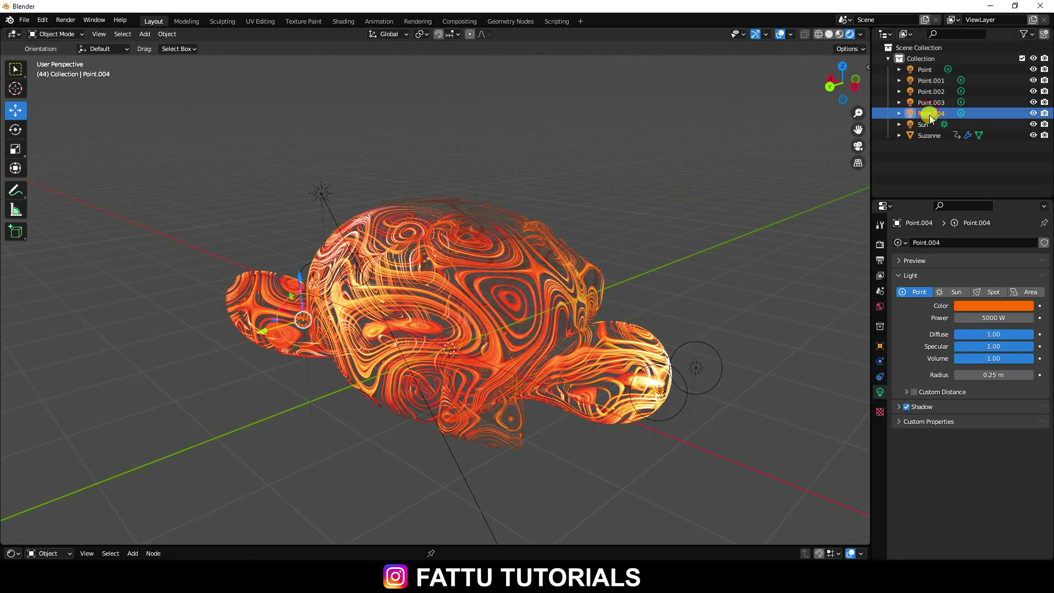
left_click(987, 307)
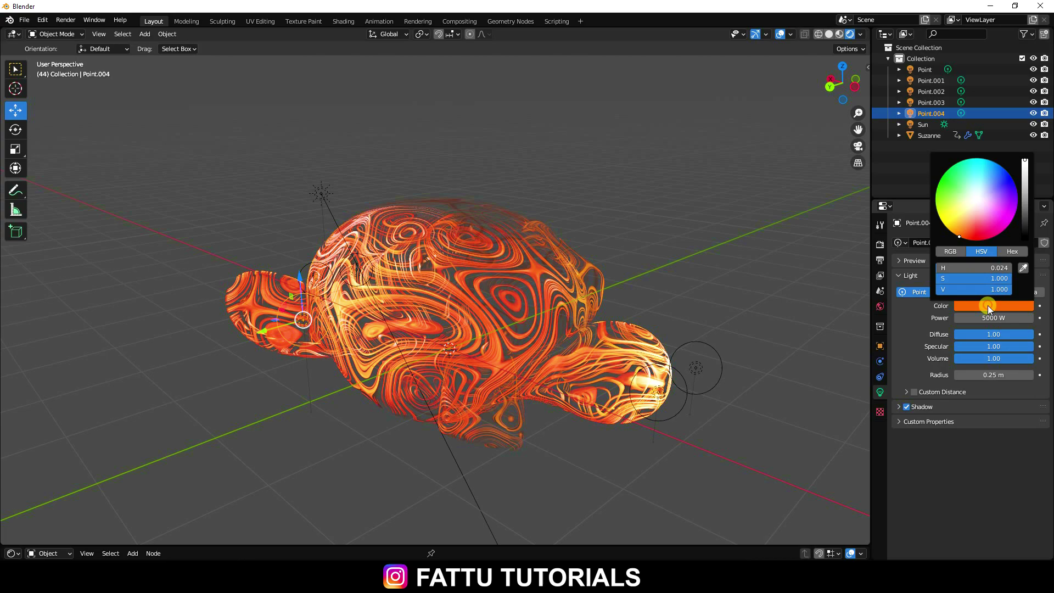
left_click(979, 268)
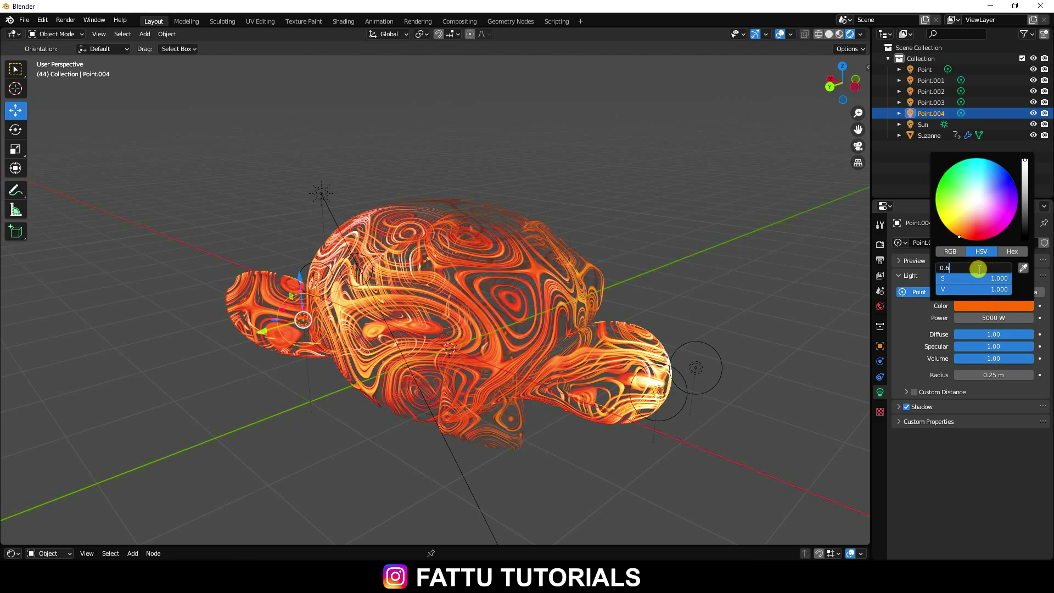
type("0.6")
key("Return")
left_click(248, 323)
scroll(400, 336, "up", 1)
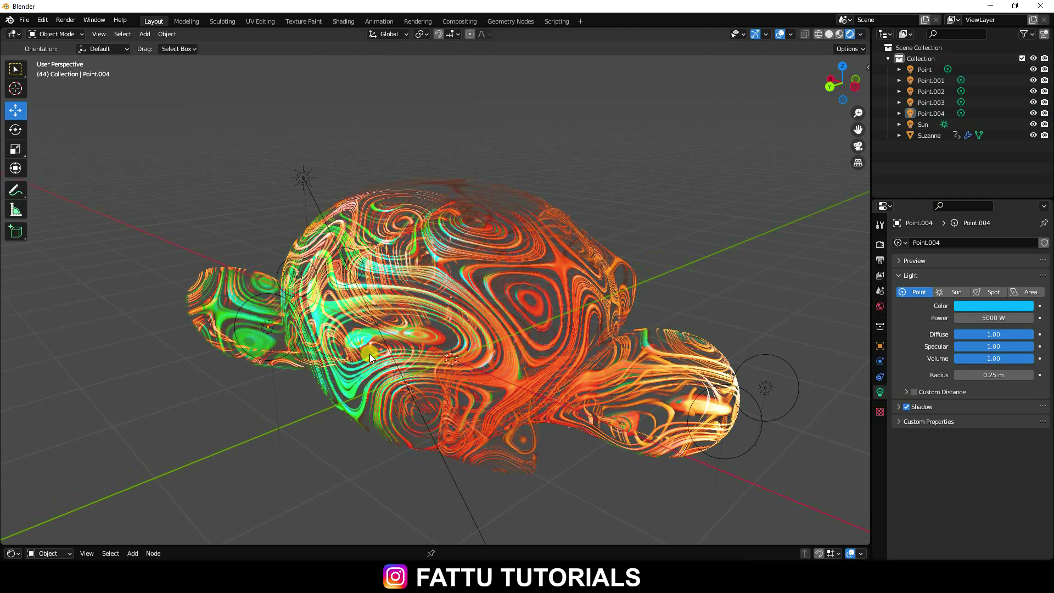
middle_click_drag(370, 354, 261, 371)
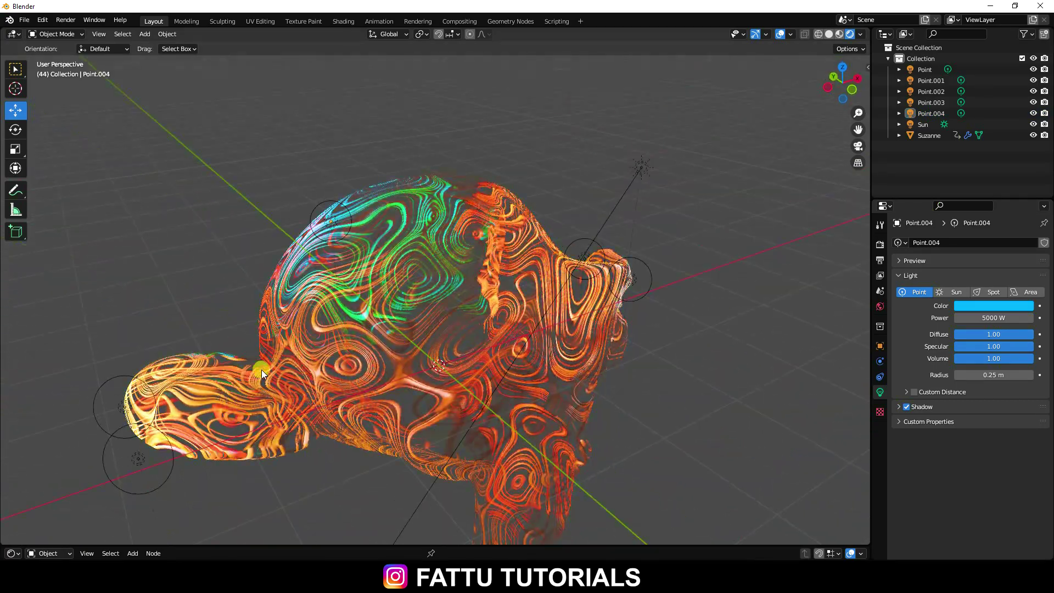
- Drag the World background colour's value to 0 so the surroundings turn black
left_click(880, 306)
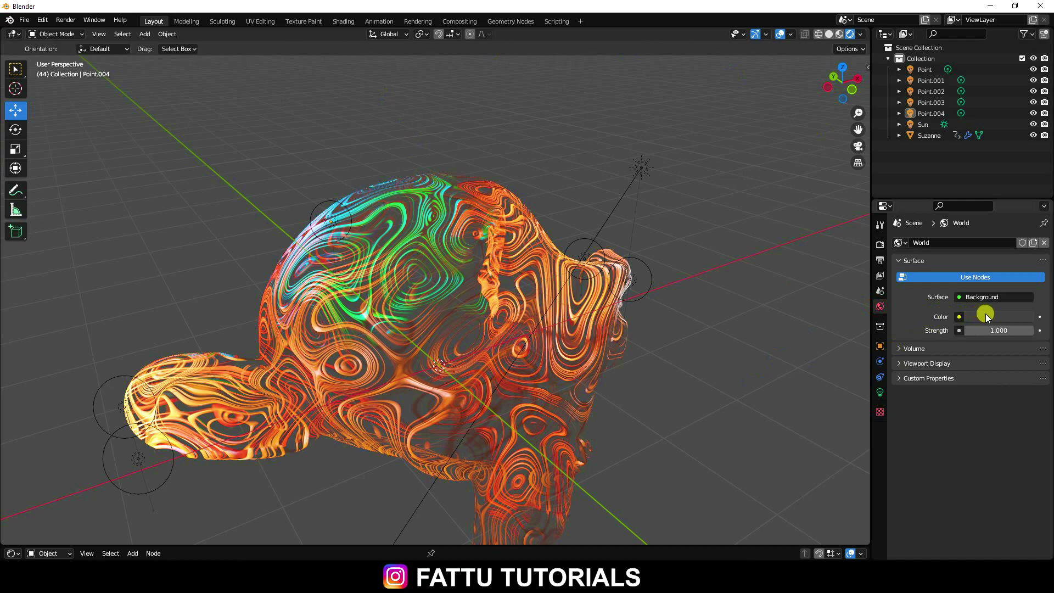
left_click(986, 315)
left_click(881, 307)
left_click(998, 312)
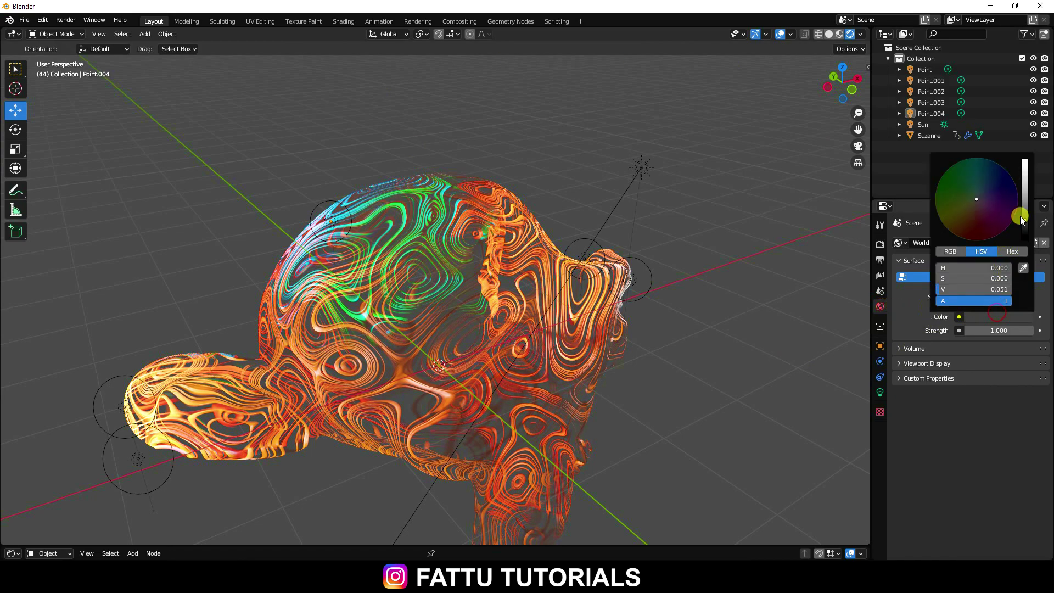
left_click_drag(1026, 233, 1025, 239)
left_click(741, 371)
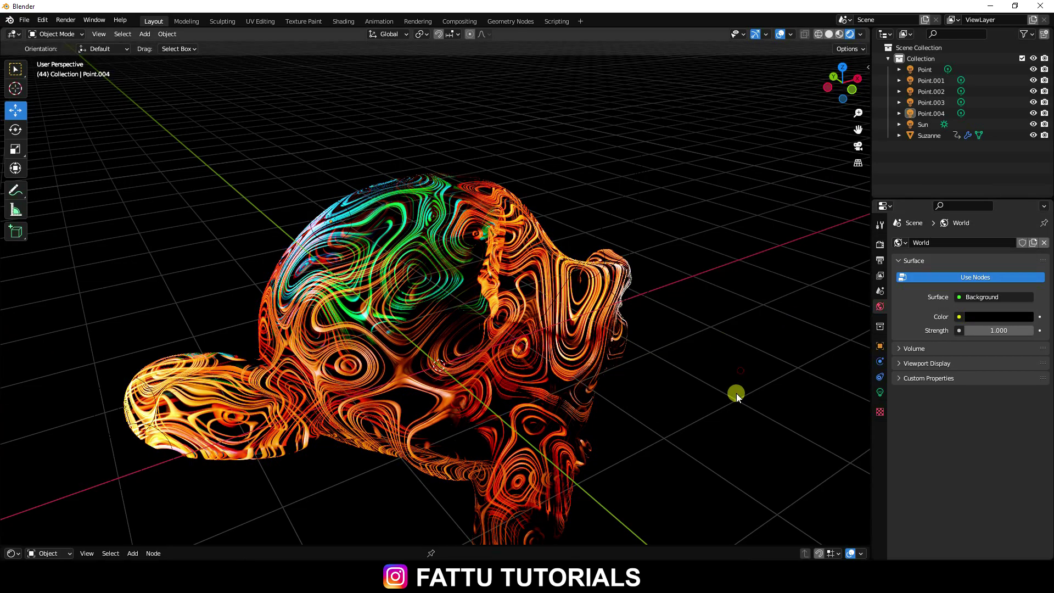
scroll(363, 441, "up", 4)
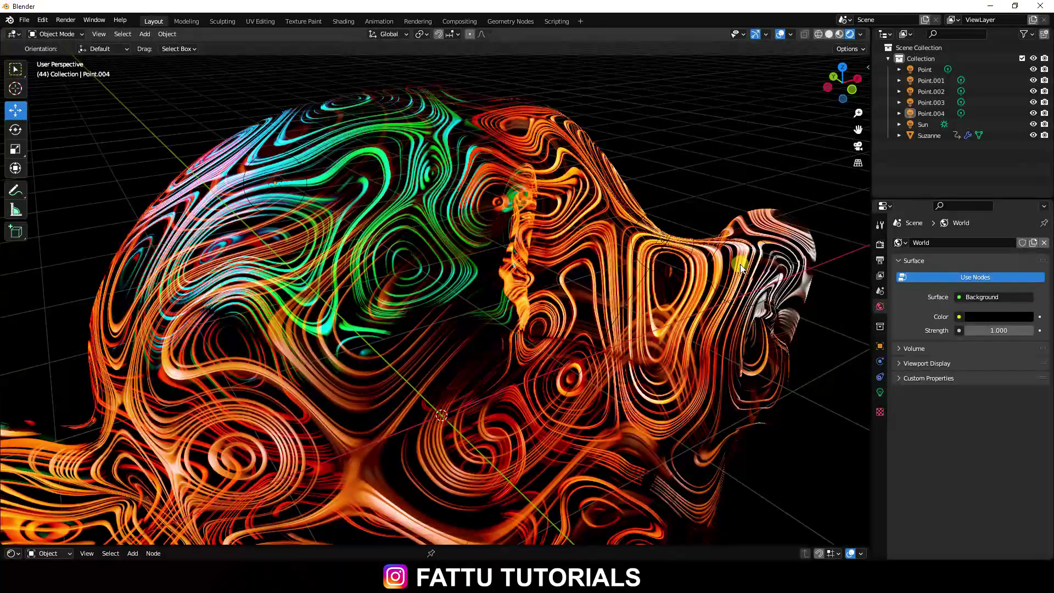
left_click(880, 245)
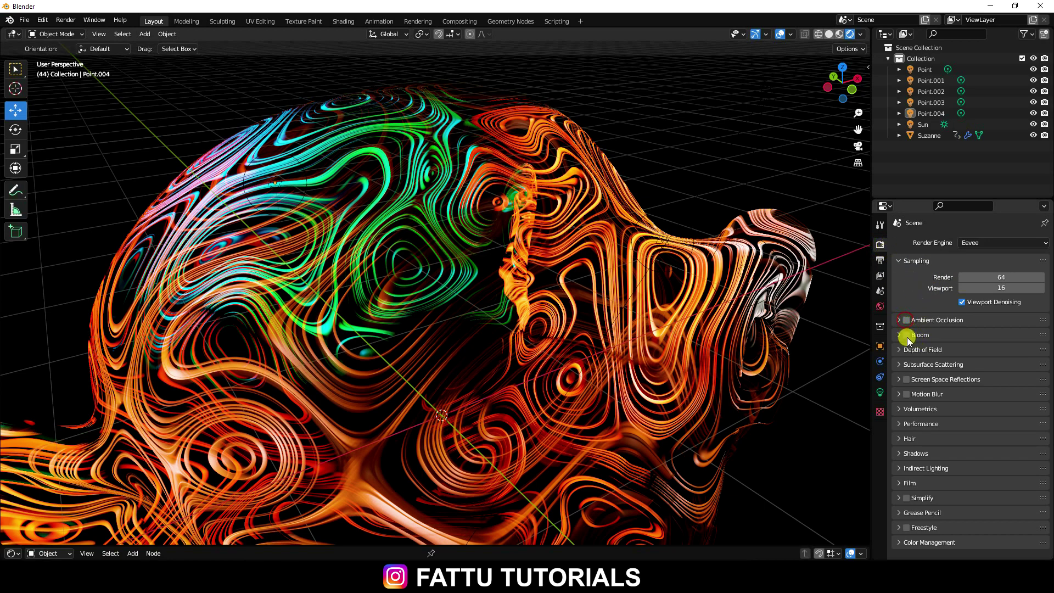
- Enable Eevee Ambient Occlusion, Bloom and Screen Space Reflections, with Bloom intensity 0.100
left_click(906, 321)
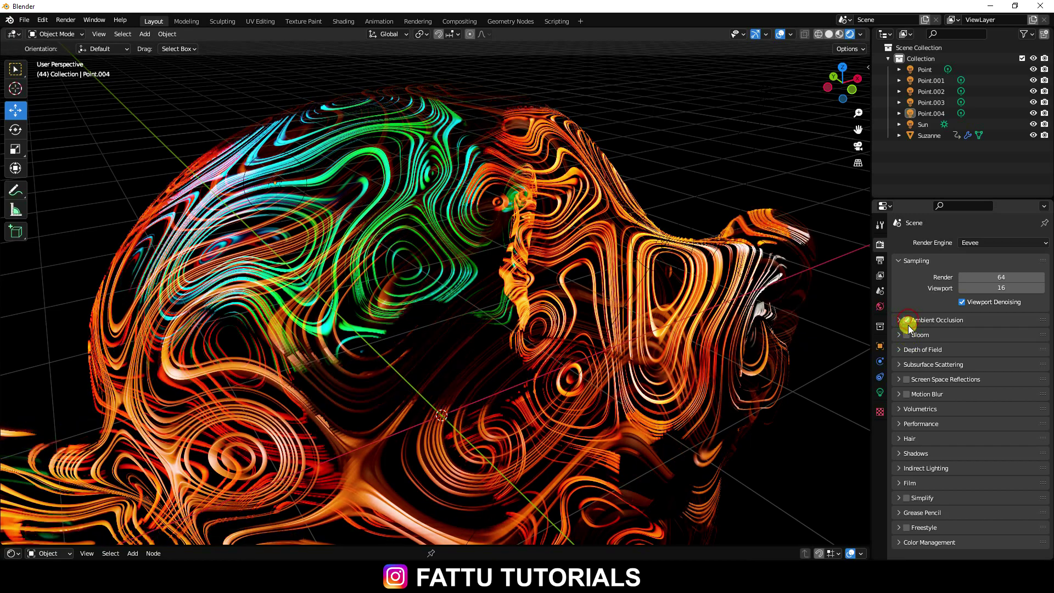
left_click(907, 335)
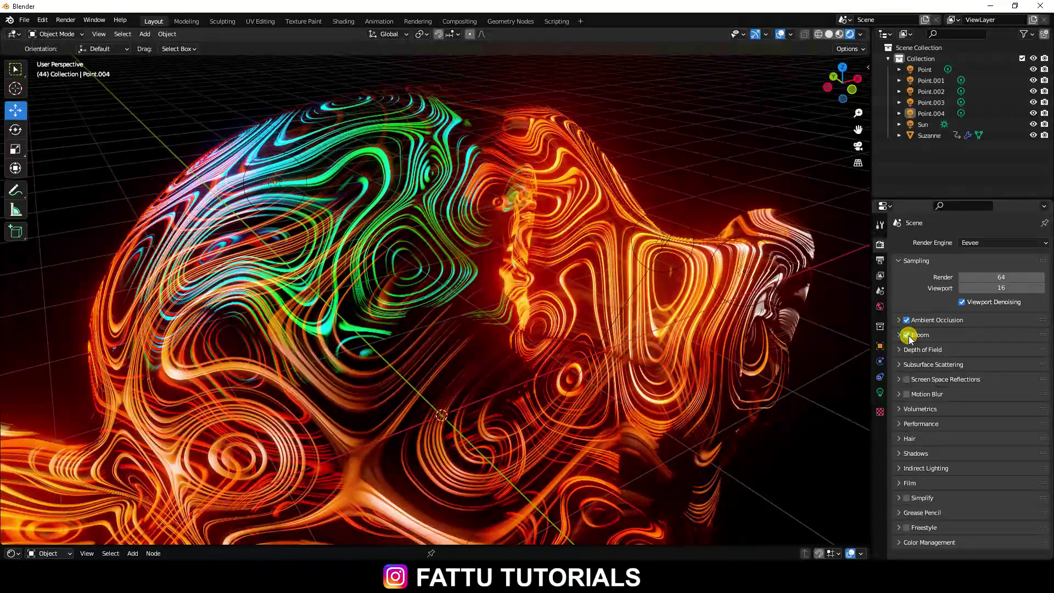
left_click(907, 380)
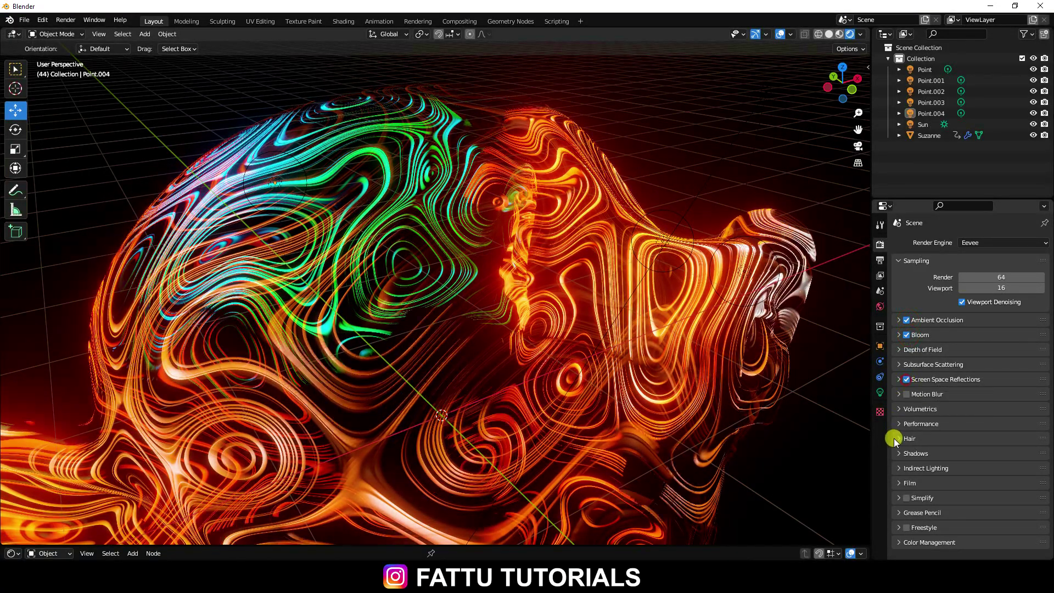
left_click(900, 336)
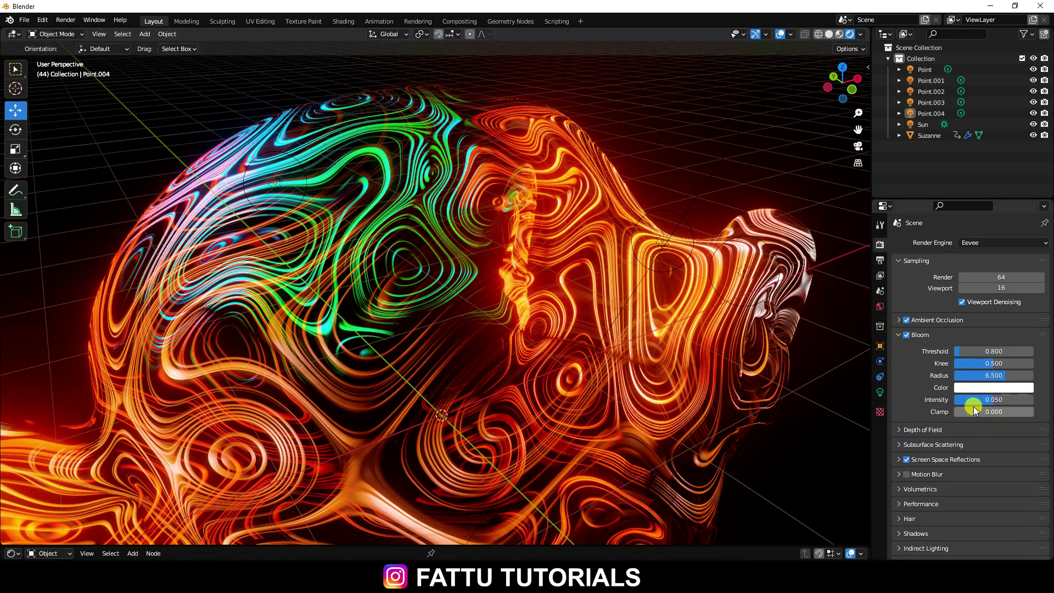
left_click_drag(1016, 401, 1033, 400)
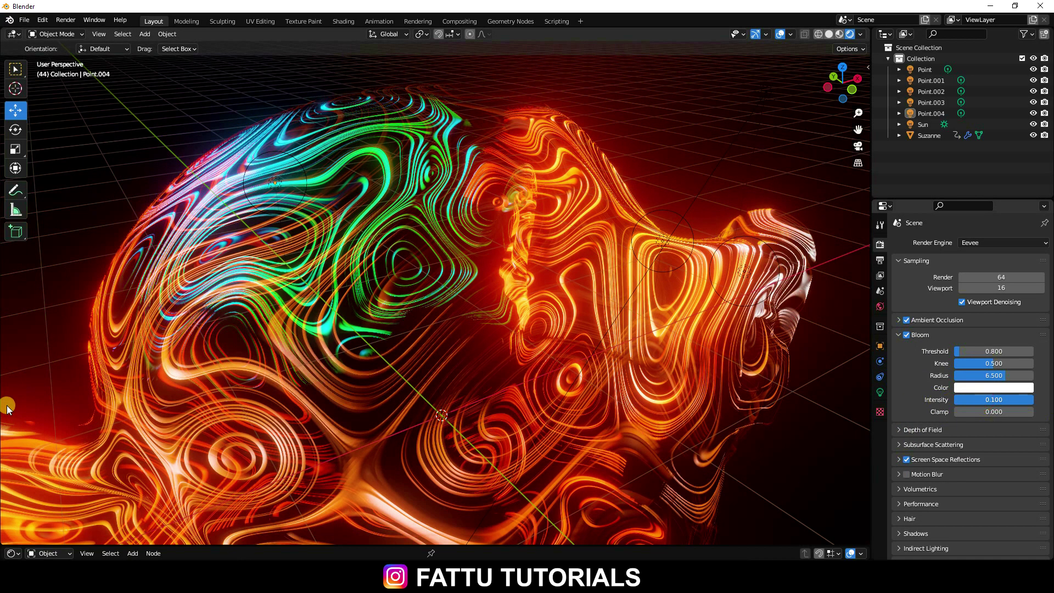
middle_click_drag(616, 364, 515, 344)
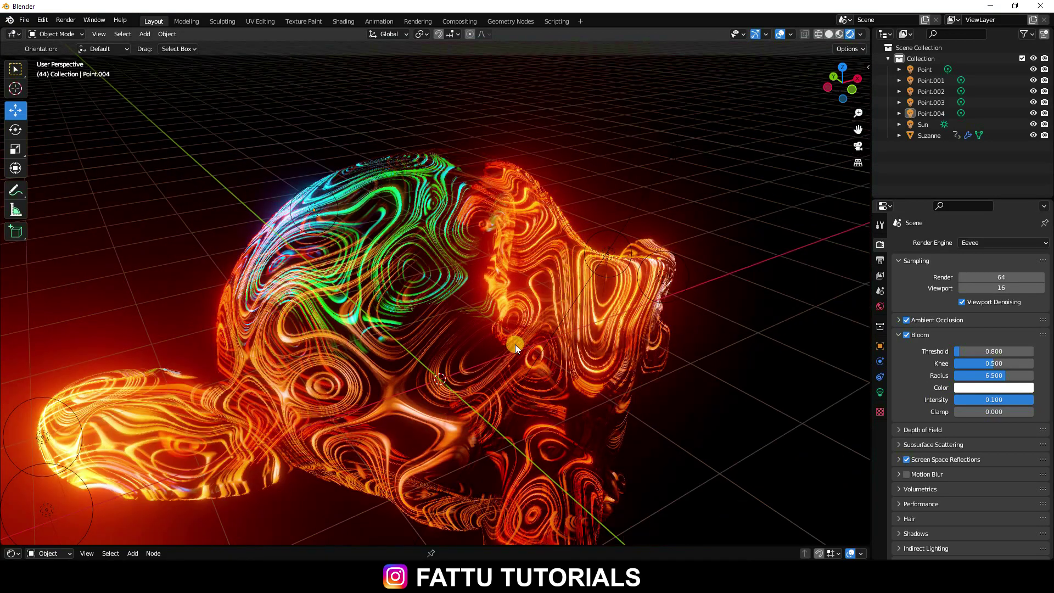
scroll(502, 343, "up", 3)
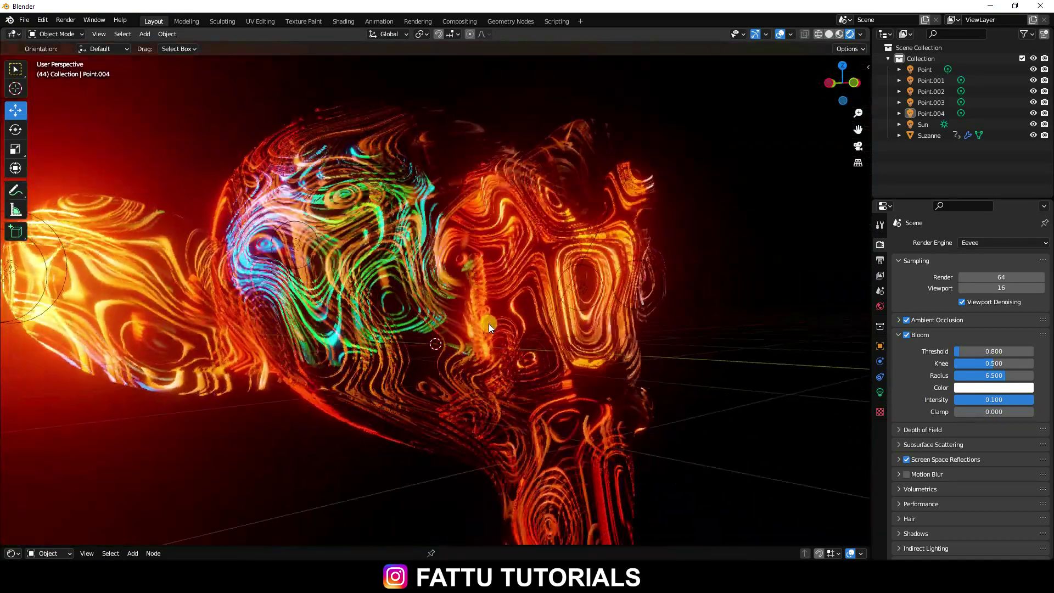
scroll(505, 322, "down", 3)
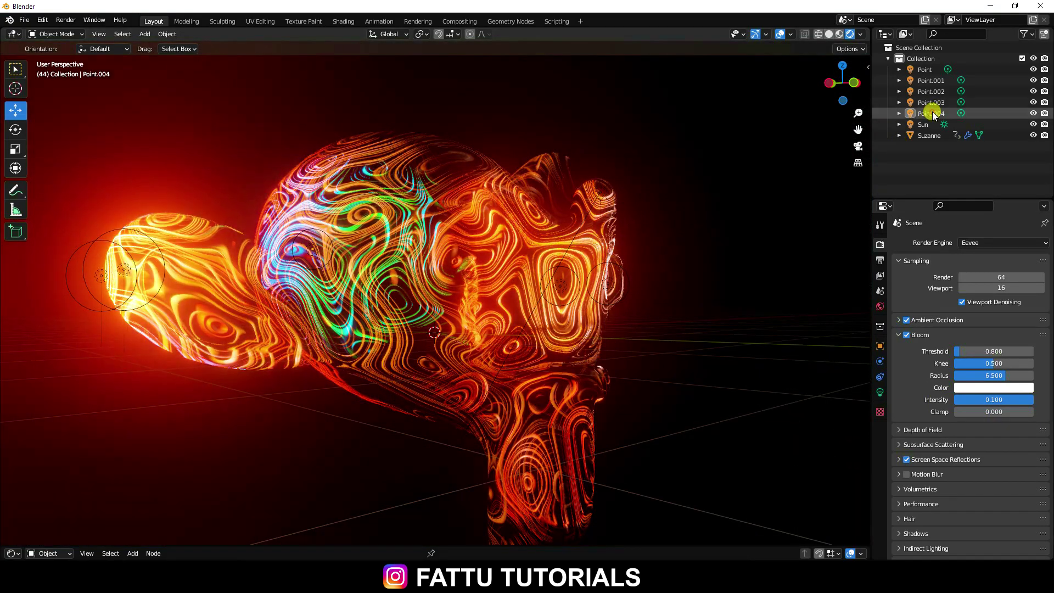
- Show the light settings and select the orange light Point.003 in the Outliner
left_click(932, 113)
left_click(880, 392)
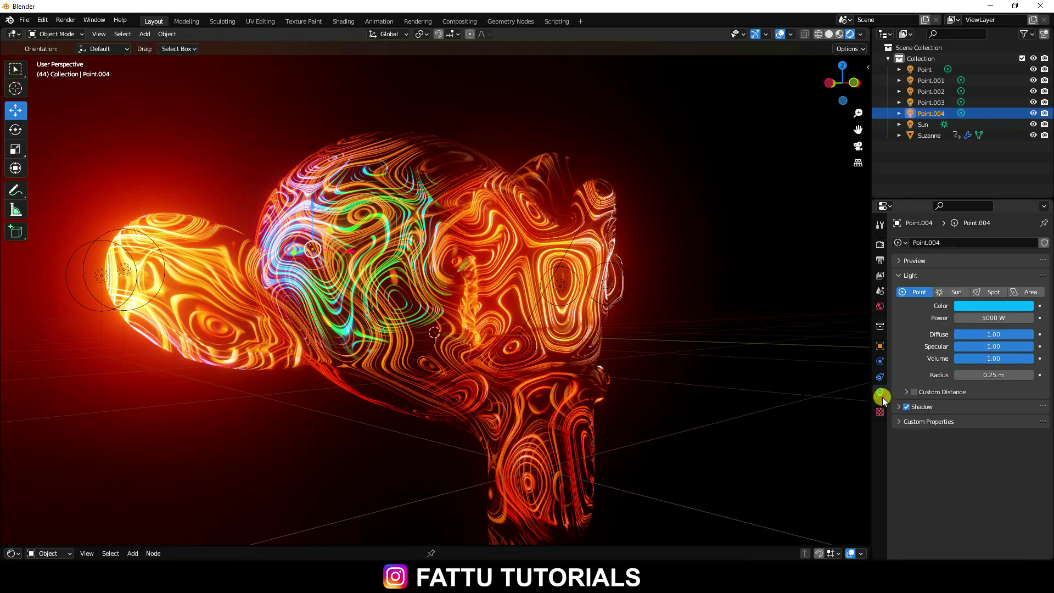
left_click(926, 103)
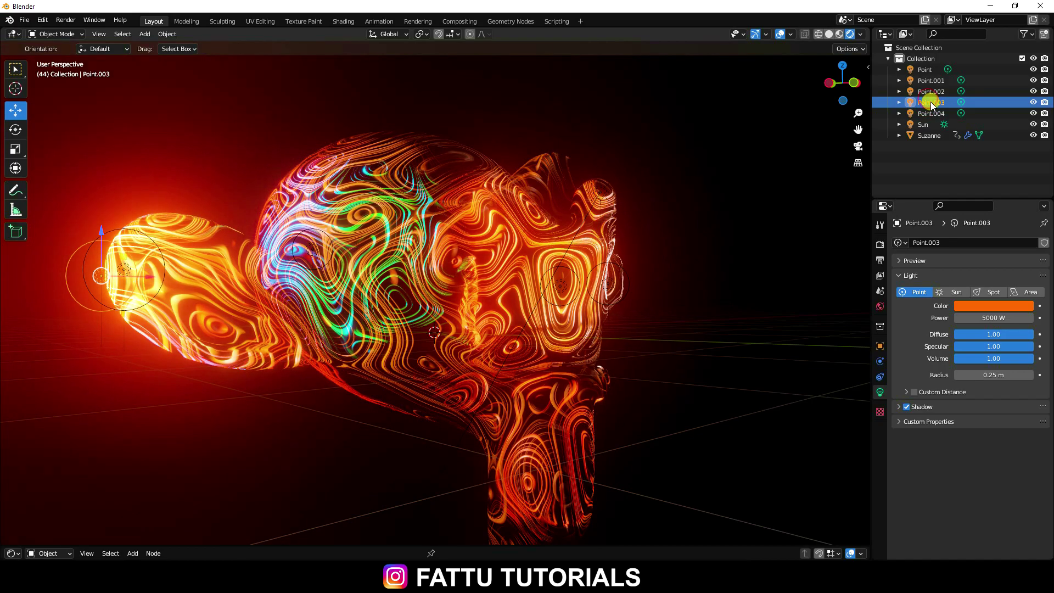
- Paste a copy of the orange point light as Point.005 and lower it near Suzanne's chin
key("ctrl+v")
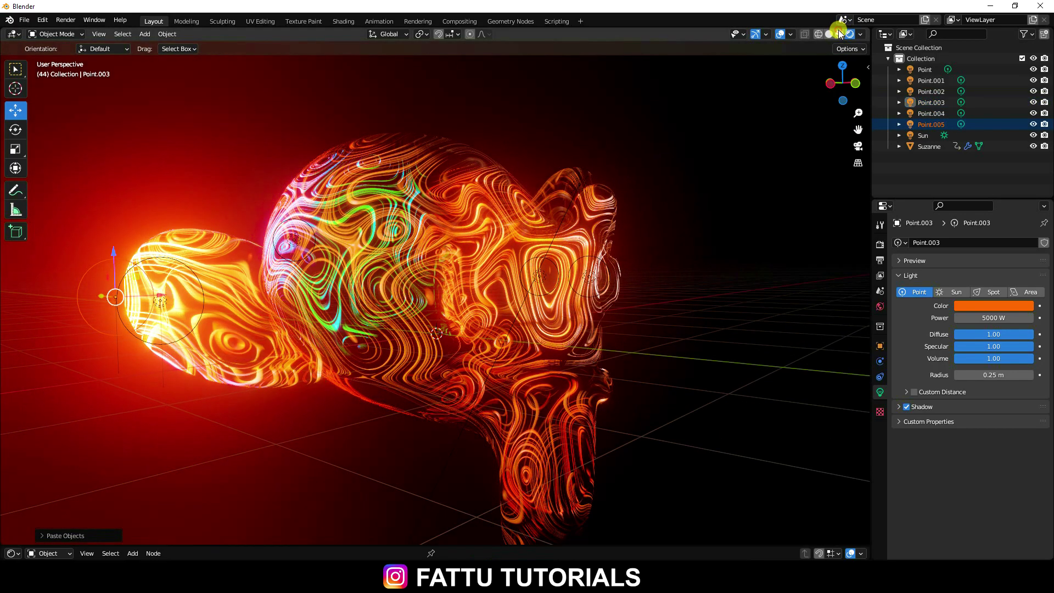
left_click(839, 34)
middle_click_drag(352, 353, 396, 379)
left_click(932, 124)
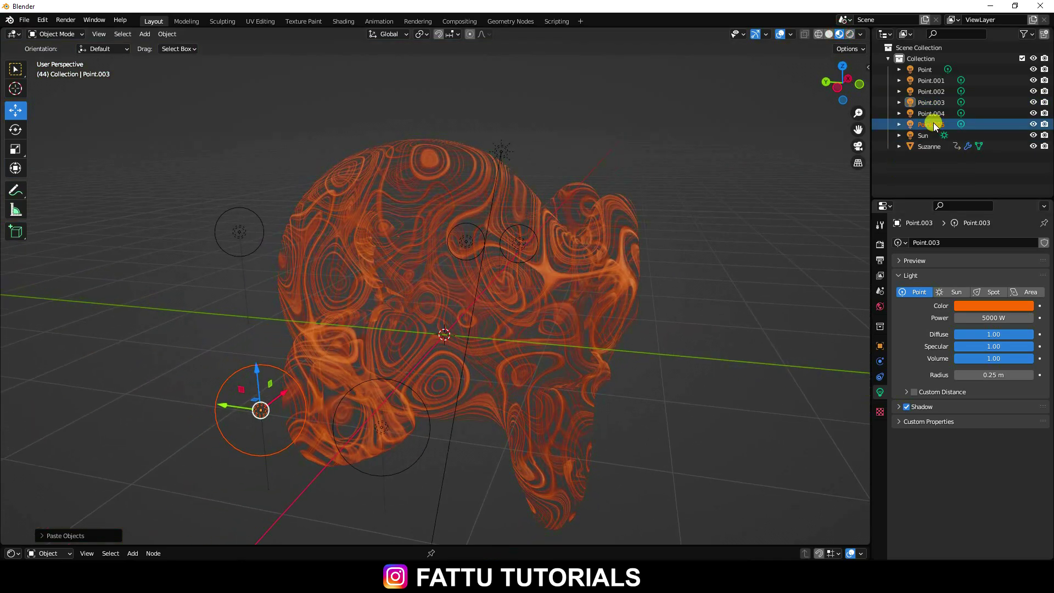
left_click_drag(224, 408, 648, 459)
middle_click_drag(647, 460, 545, 418)
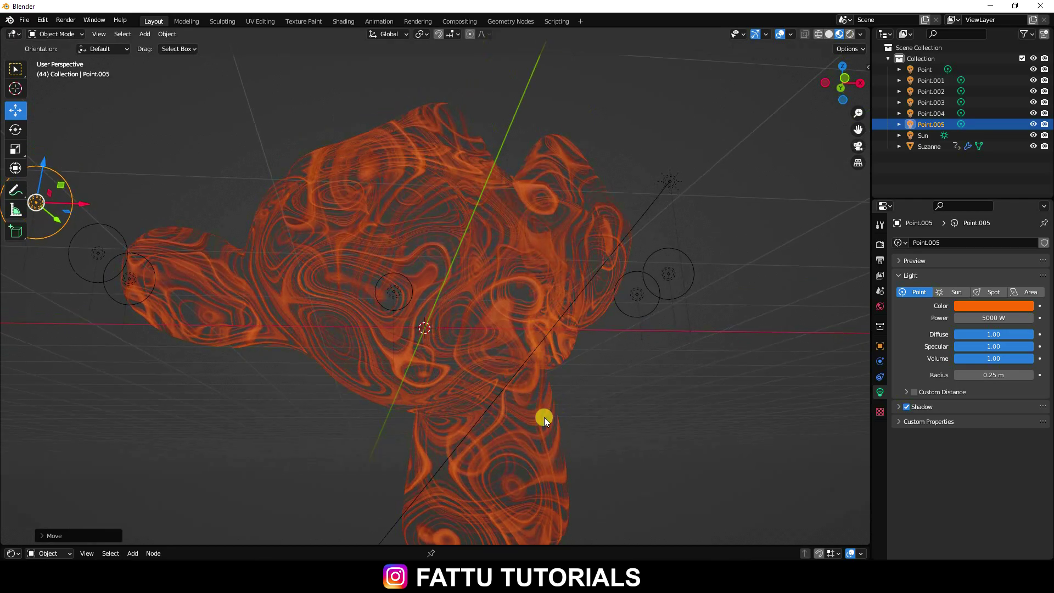
left_click_drag(42, 156, 483, 495)
mouse_move(484, 495)
middle_mouse_down()
mouse_move(595, 499)
mouse_move(475, 486)
mouse_move(488, 508)
middle_mouse_up()
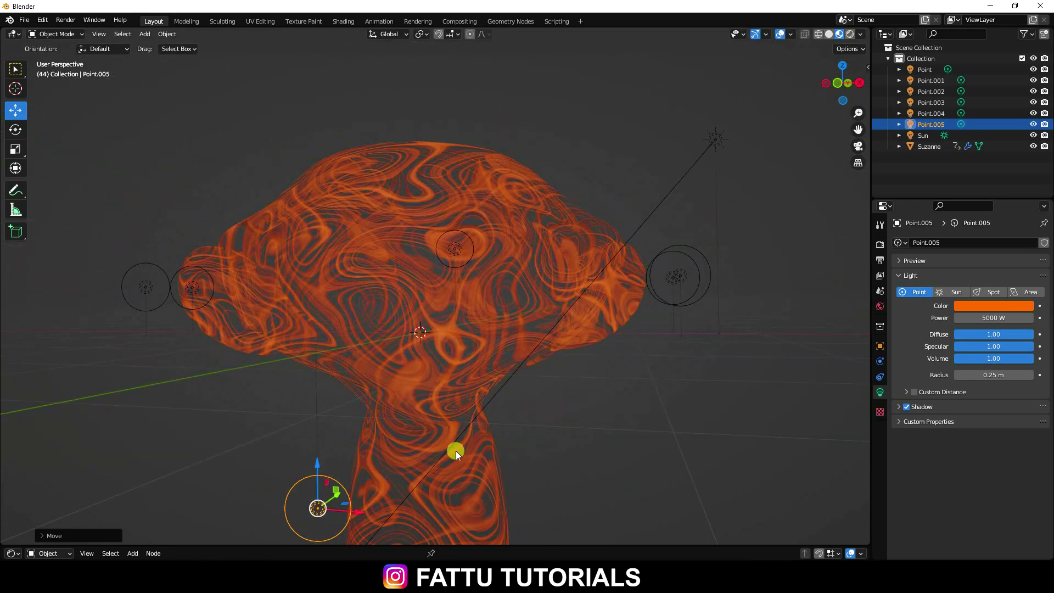
middle_click_drag(456, 451, 605, 379)
- Give Point.005 a 0.5 m radius and nudge it slightly lower along Z
left_click(992, 374)
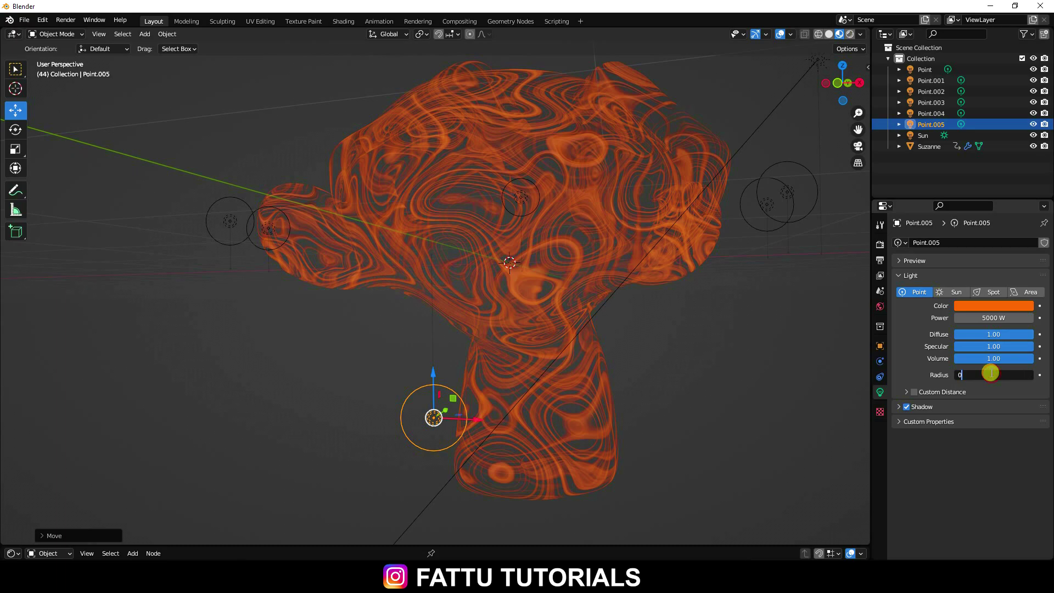
key("Return")
key("g")
key("z")
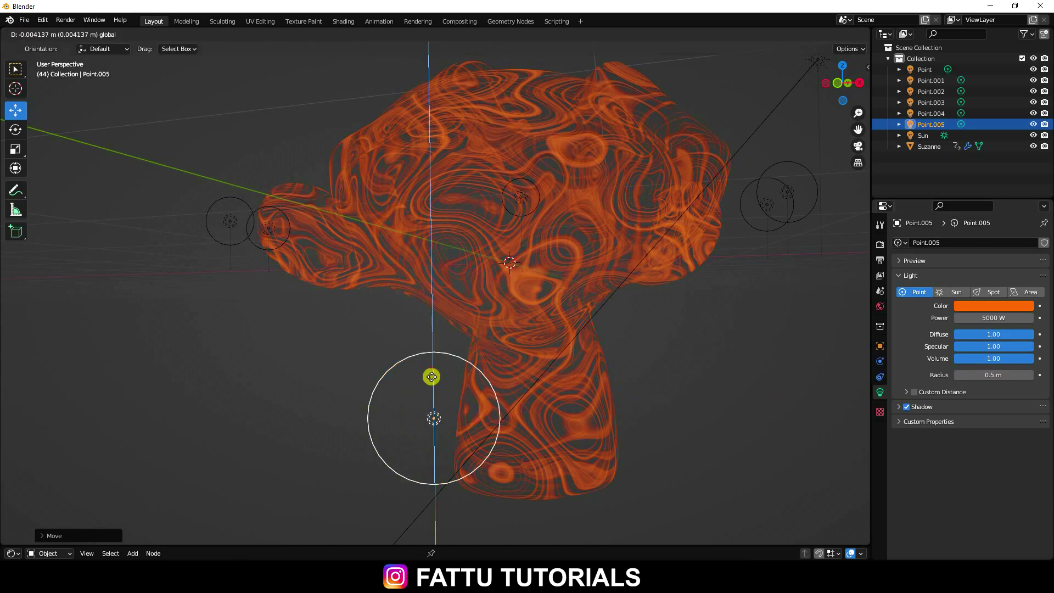
left_click(434, 391)
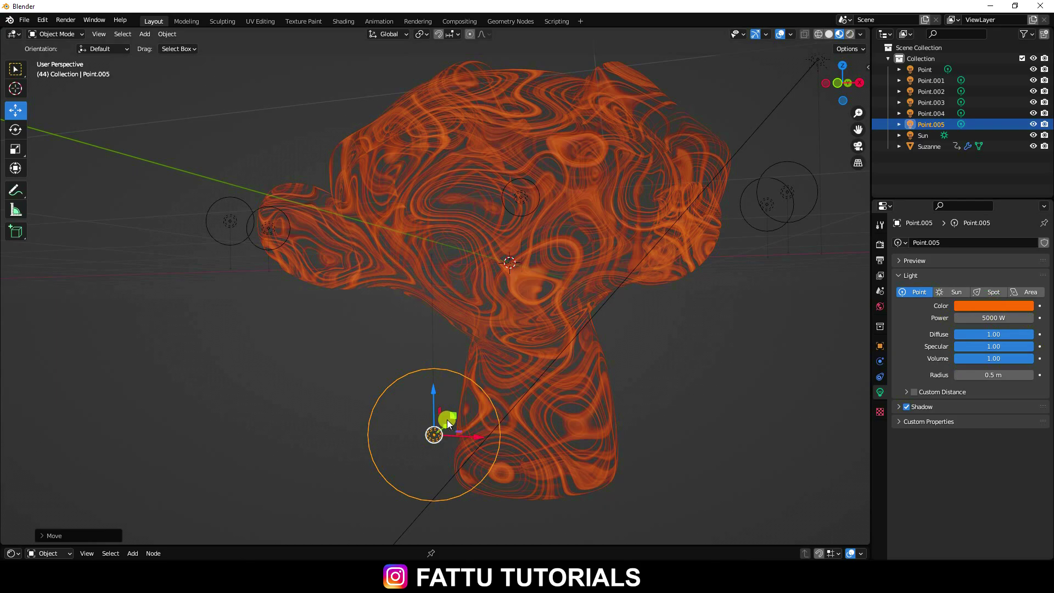
- Paste another copy of the light, shift it right, and set the light colour to red
key("ctrl+v")
left_click_drag(477, 431, 677, 447)
middle_click_drag(677, 447, 637, 447)
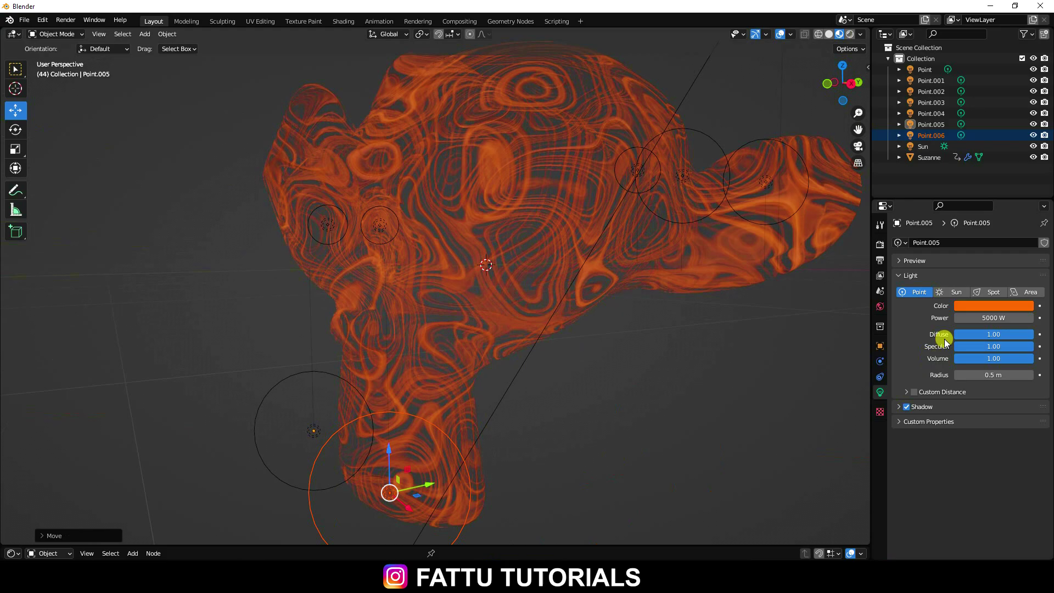
left_click(984, 305)
left_click(965, 232)
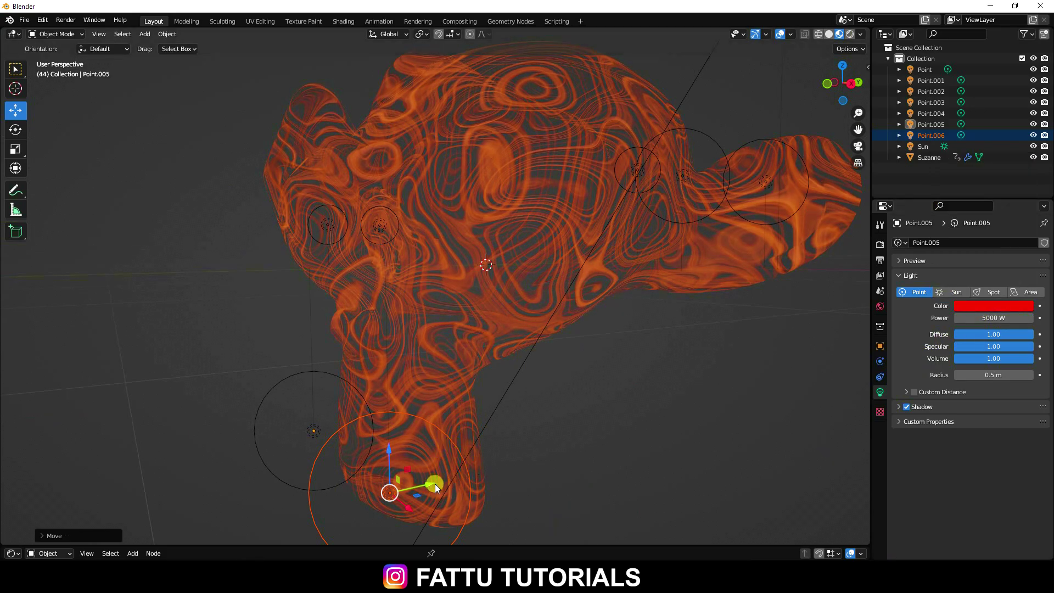
- Set a 0.25 m radius and raise Point.006 along Z in front of Suzanne's lower face
left_click(992, 374)
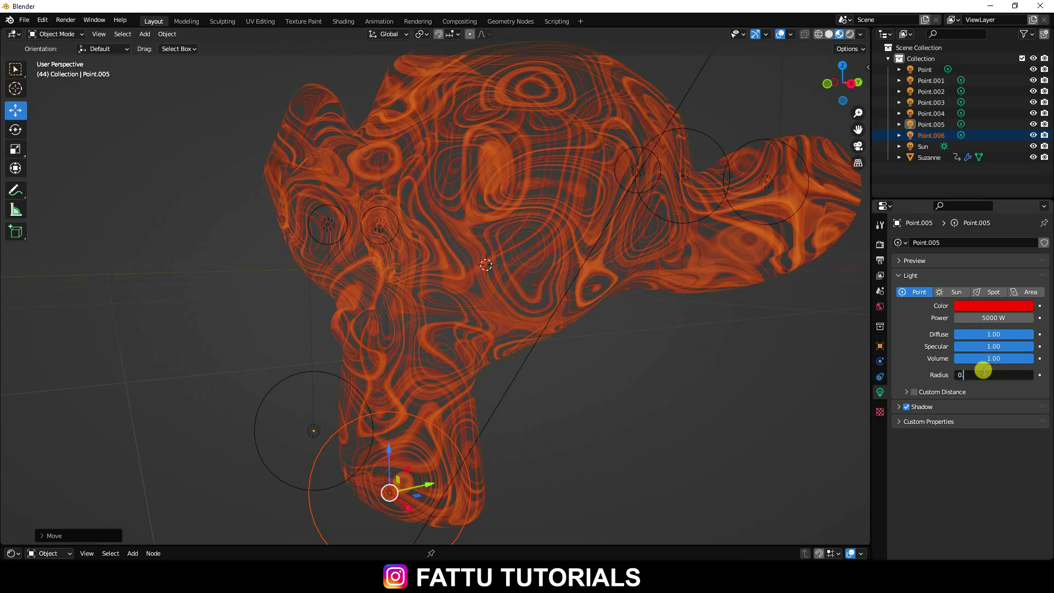
type("0.25")
key("Return")
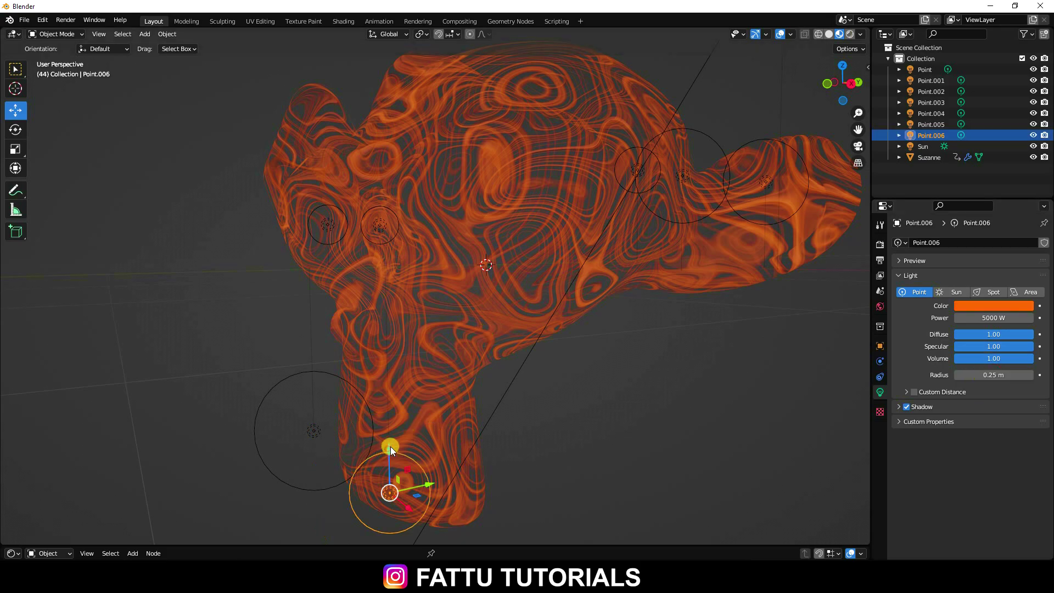
mouse_move(390, 446)
left_mouse_down()
mouse_move(405, 333)
mouse_move(440, 371)
mouse_move(478, 370)
mouse_move(676, 284)
left_mouse_up()
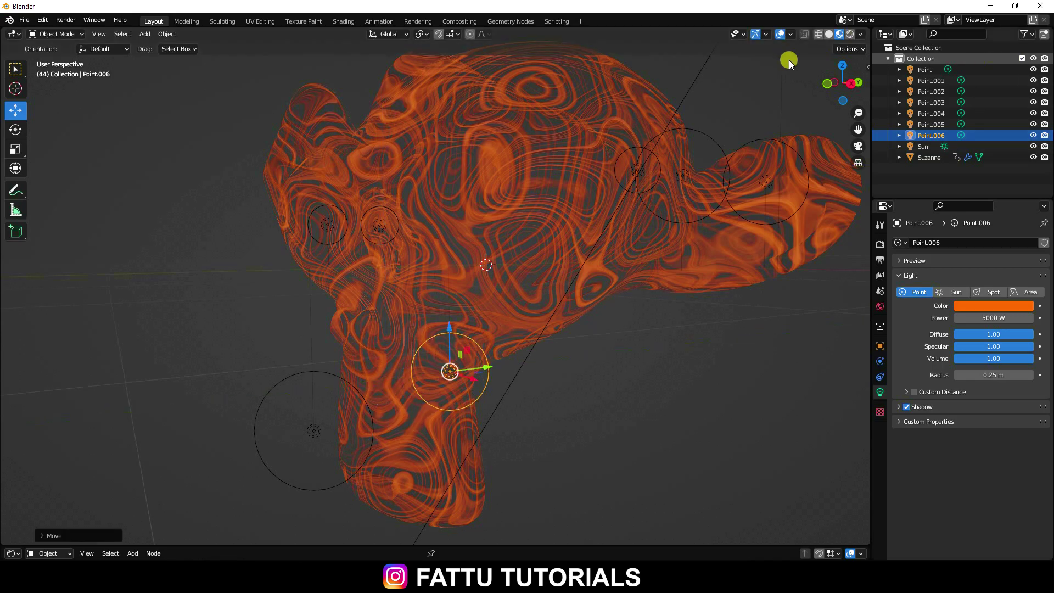
- Switch to rendered shading and slide the red light Point.005 sideways along X
left_click(850, 34)
middle_click_drag(550, 317, 650, 326)
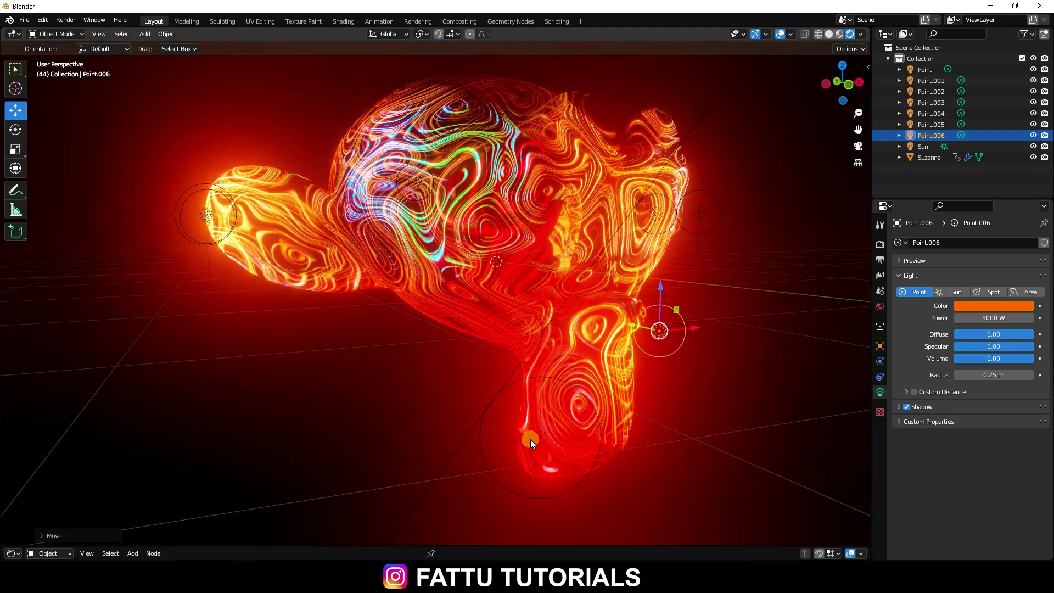
left_click(536, 437)
left_click_drag(569, 433, 512, 435)
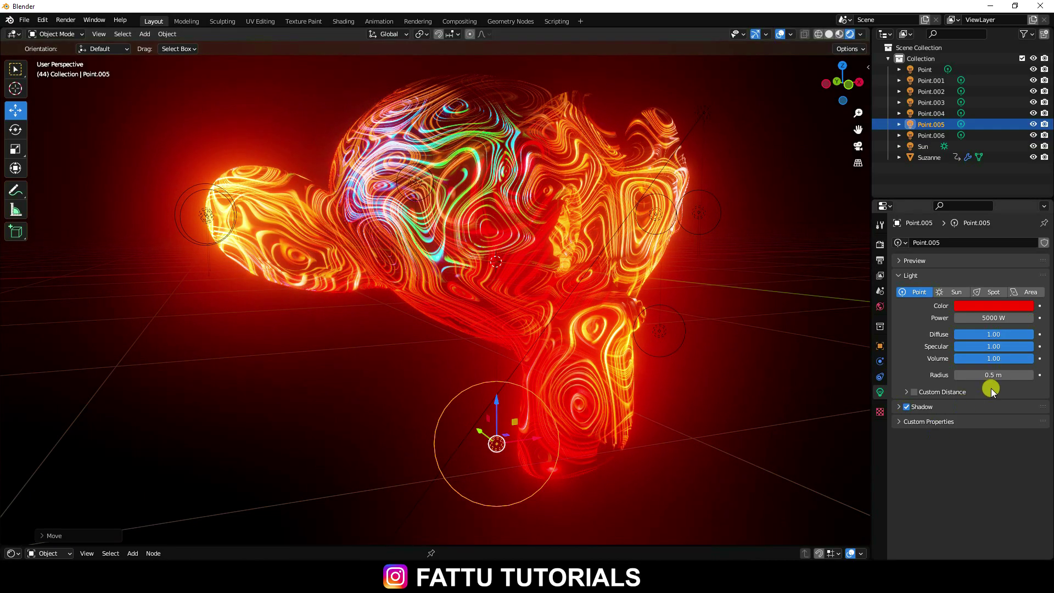
- Give Point.005 a 0.25 m radius and 2500 W power
left_click(930, 126)
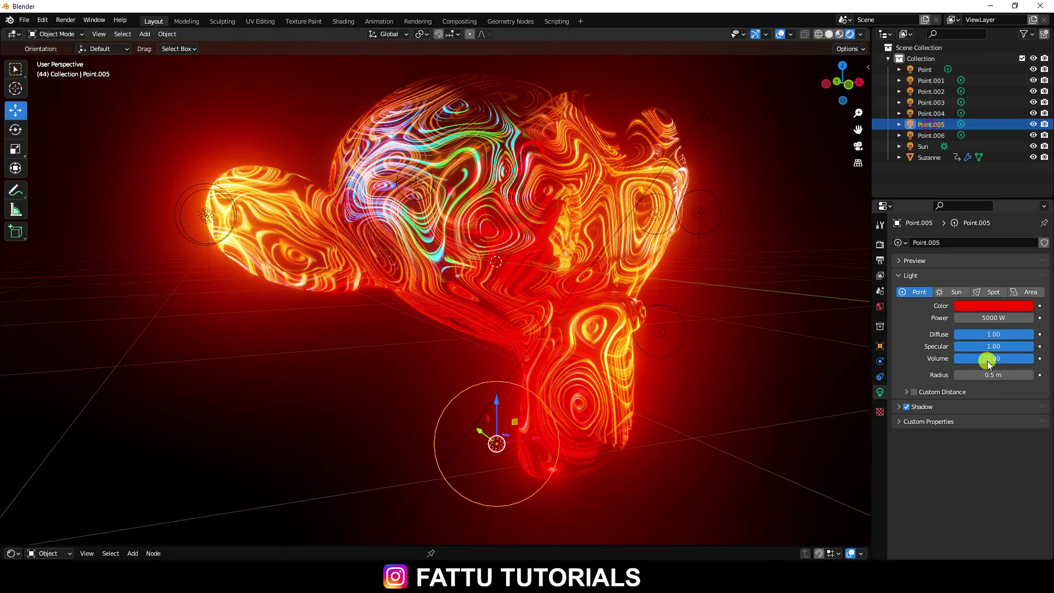
left_click(992, 375)
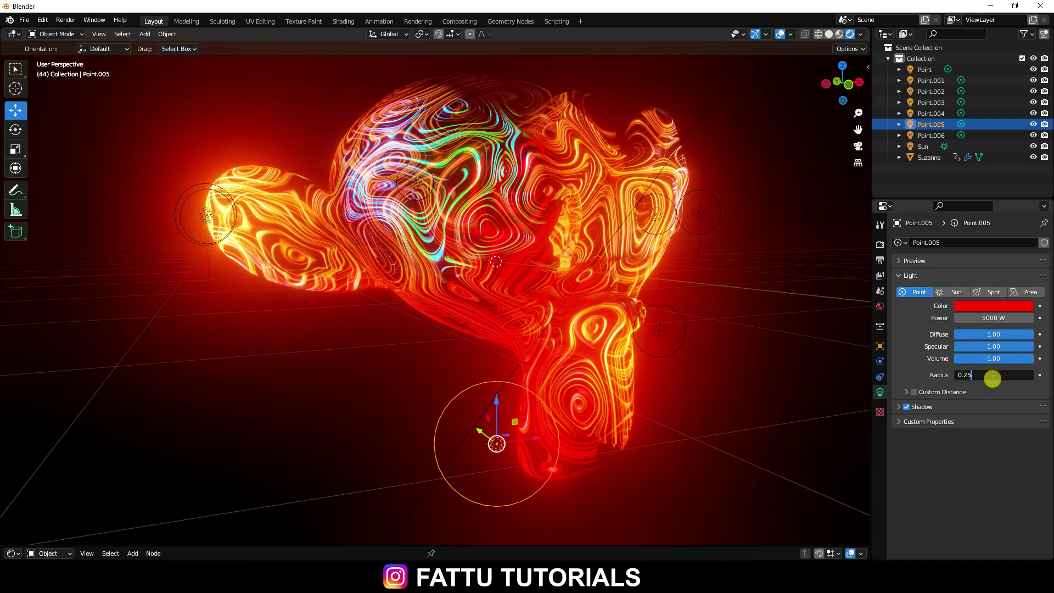
key("Return")
middle_click_drag(650, 377, 631, 379)
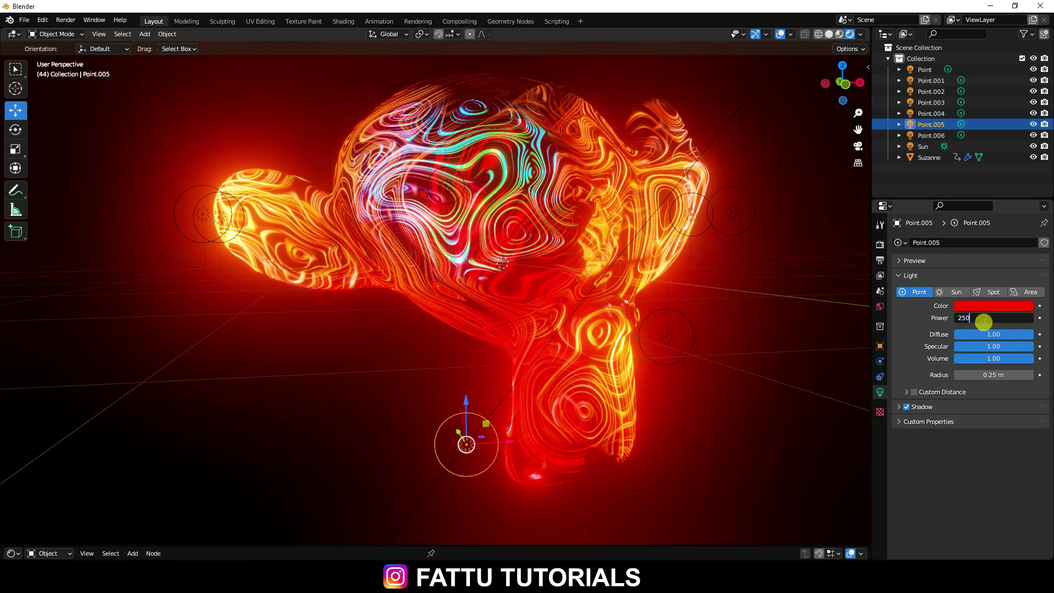
key("Return")
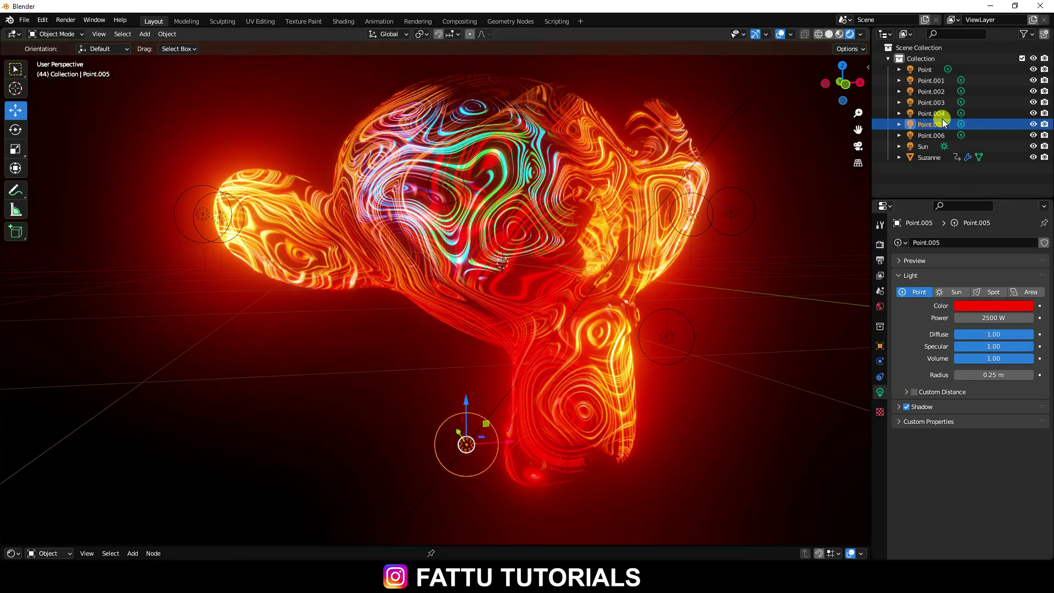
middle_click_drag(654, 287, 516, 316)
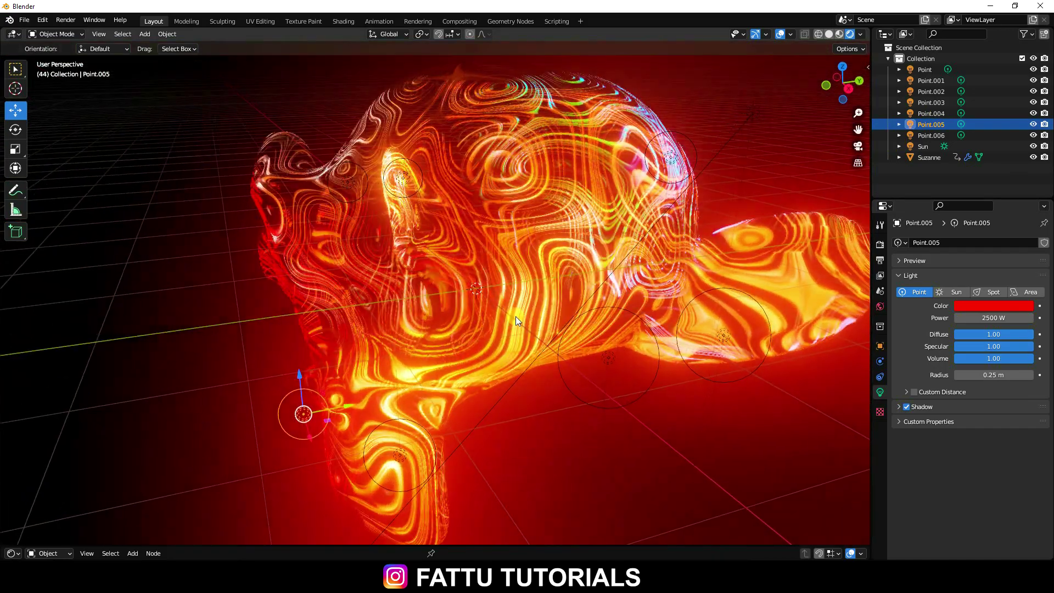
- Add a camera and align it to a close-up of Suzanne's head with Ctrl+Alt+Numpad 0
scroll(475, 208, "up", 2)
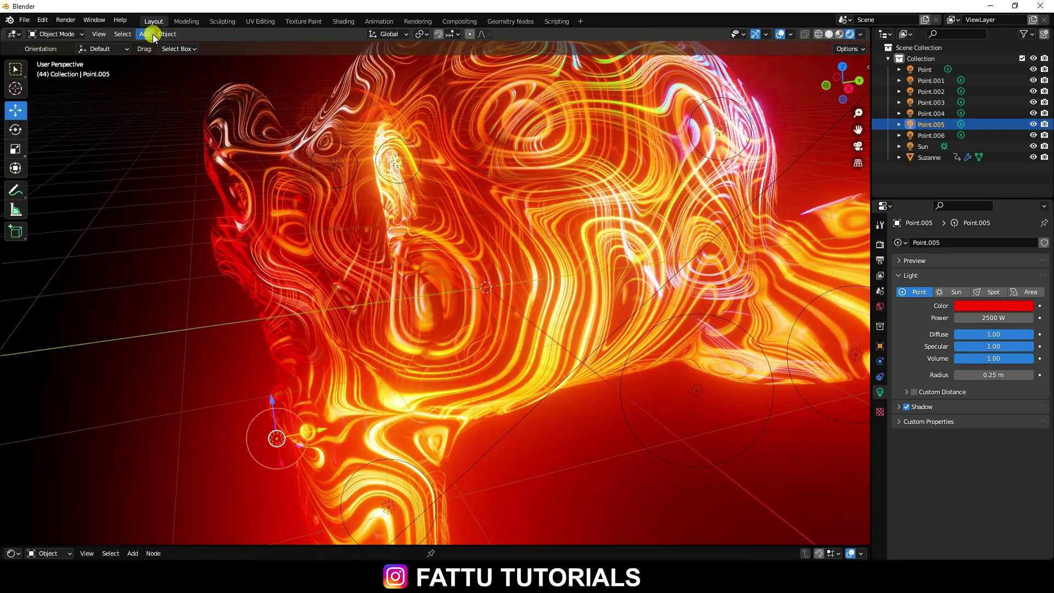
left_click(153, 34)
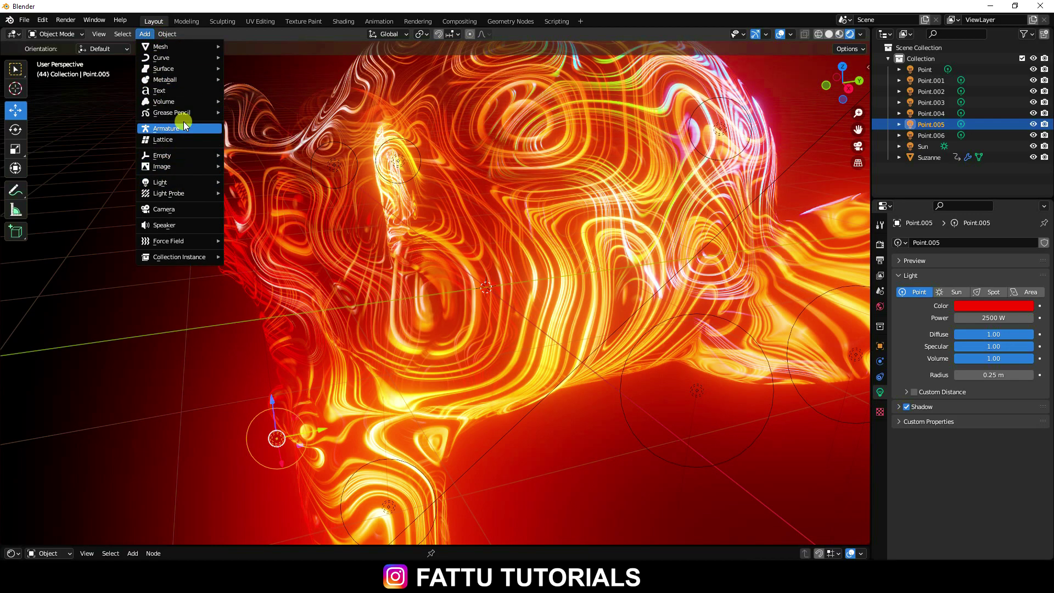
left_click(165, 209)
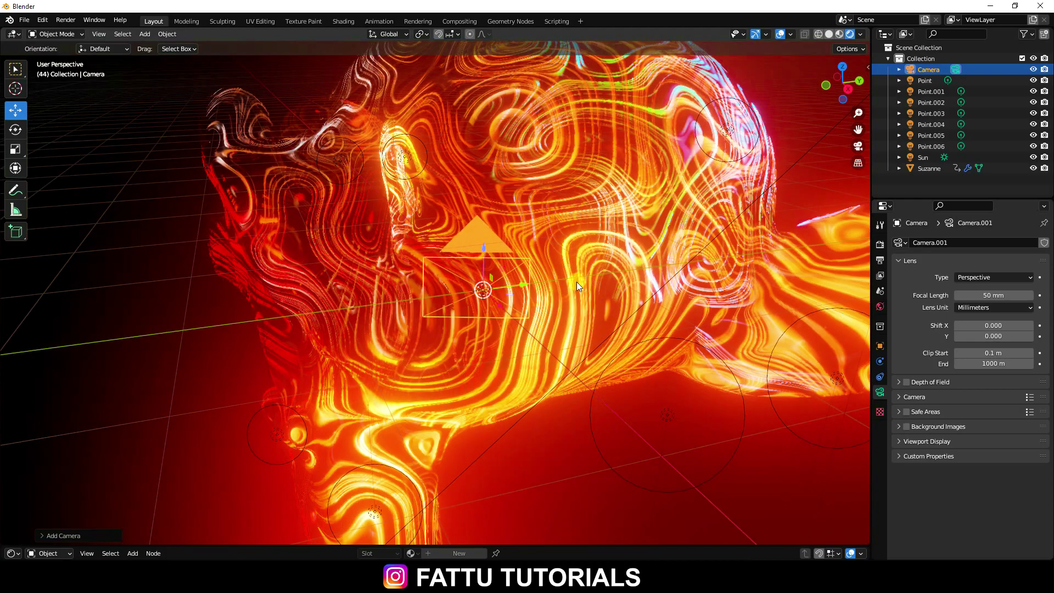
middle_click_drag(577, 282, 561, 370)
scroll(557, 373, "up", 4)
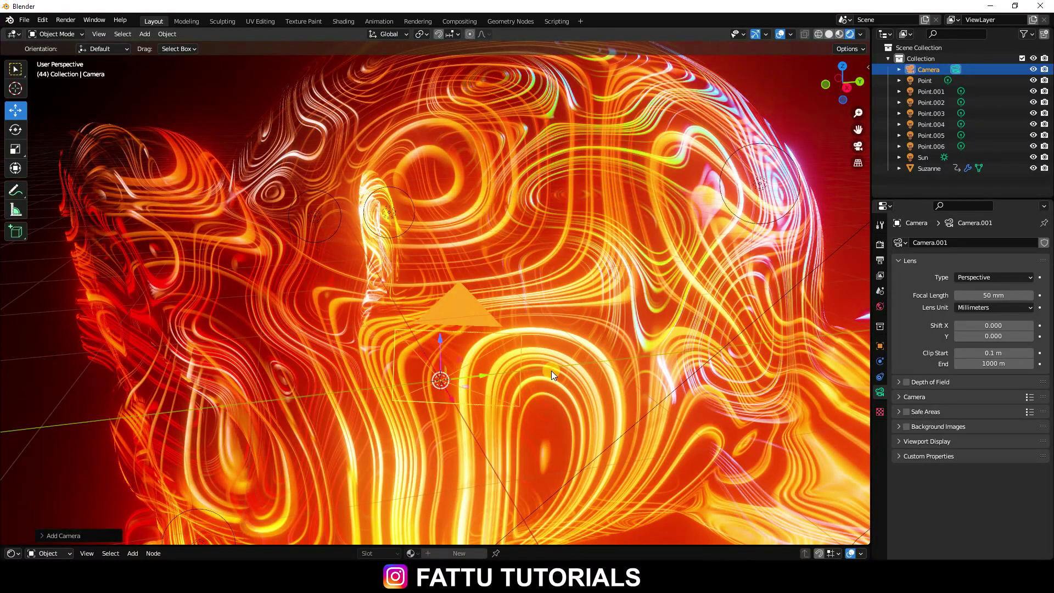
key("ctrl+alt+KP_0")
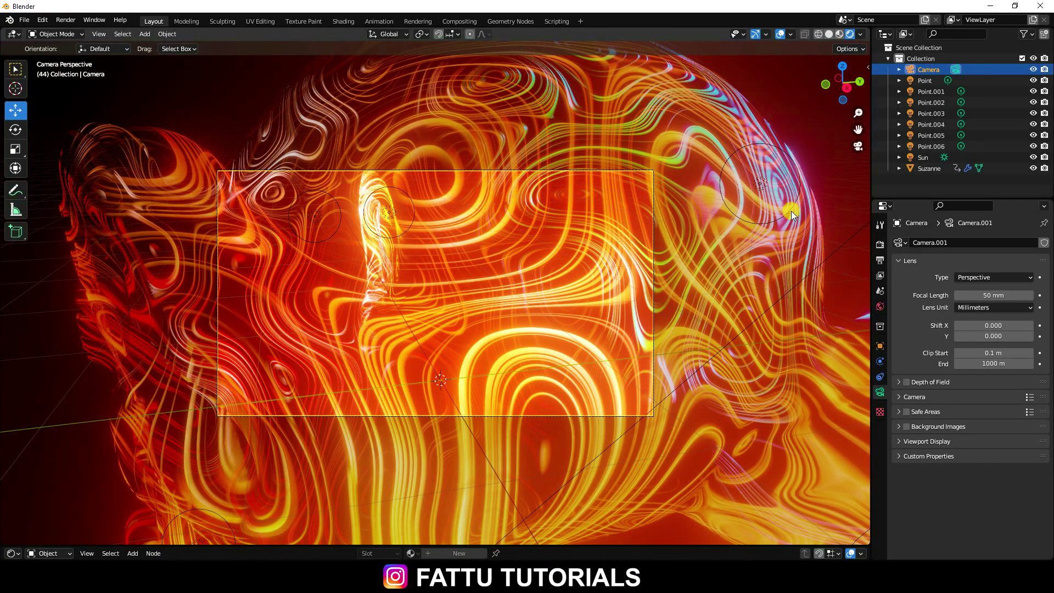
- Enable View Lock > Camera to View in the sidebar and reframe the shot on the head
left_click(868, 66)
left_click(865, 117)
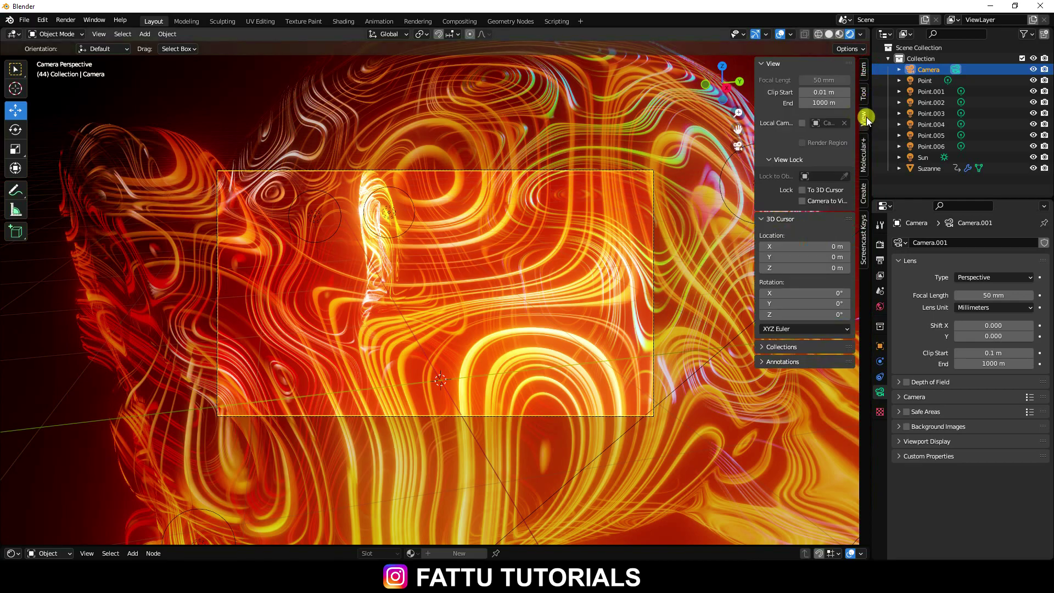
left_click(804, 202)
middle_click_drag(453, 264, 431, 208, "shift")
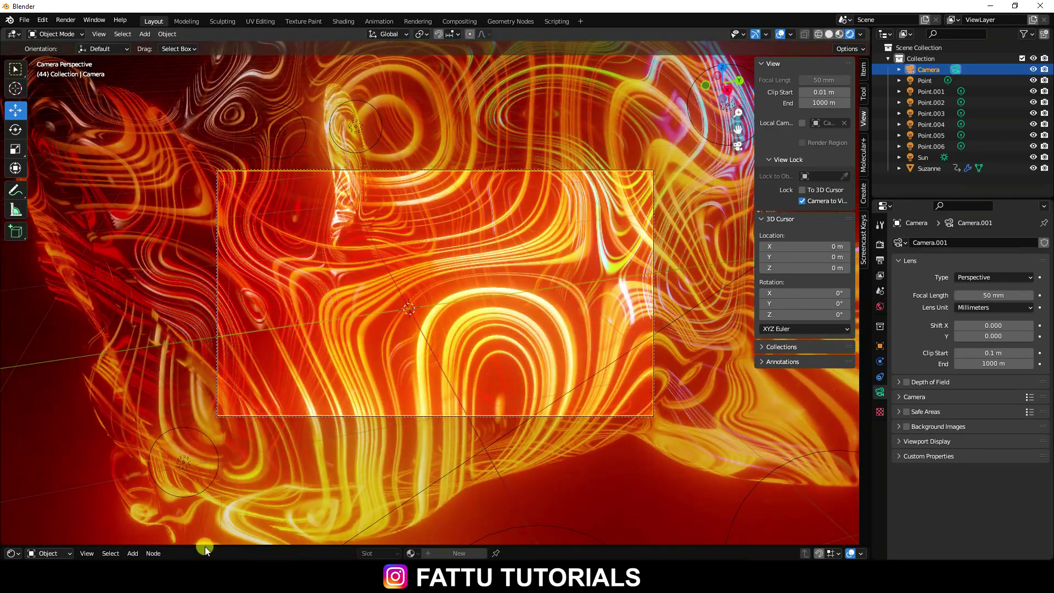
- Enlarge the bottom area, make it a Timeline, and jump to frame 1
left_click_drag(205, 547, 212, 489)
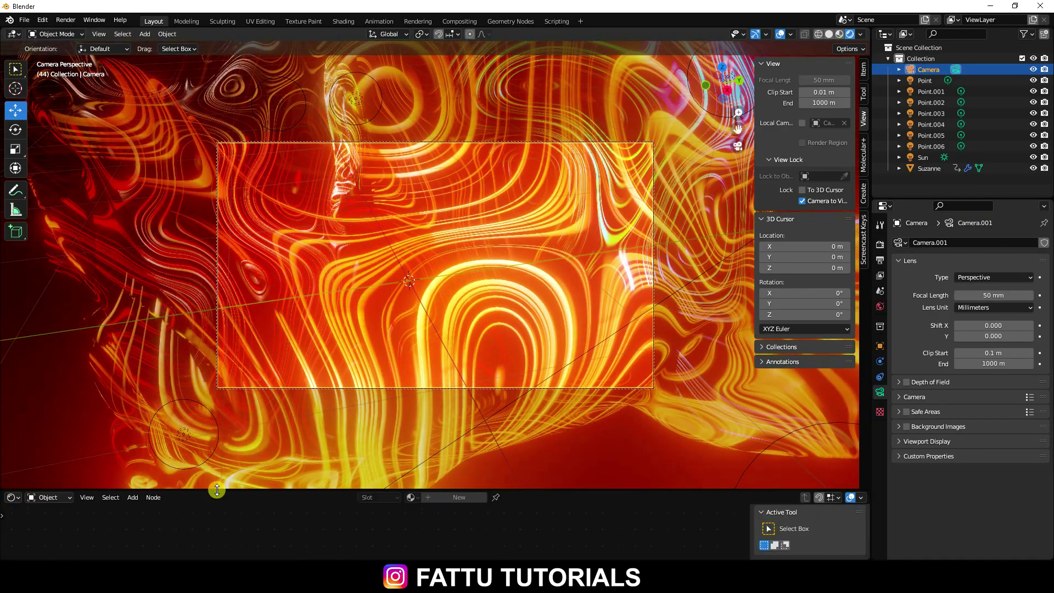
left_click(19, 498)
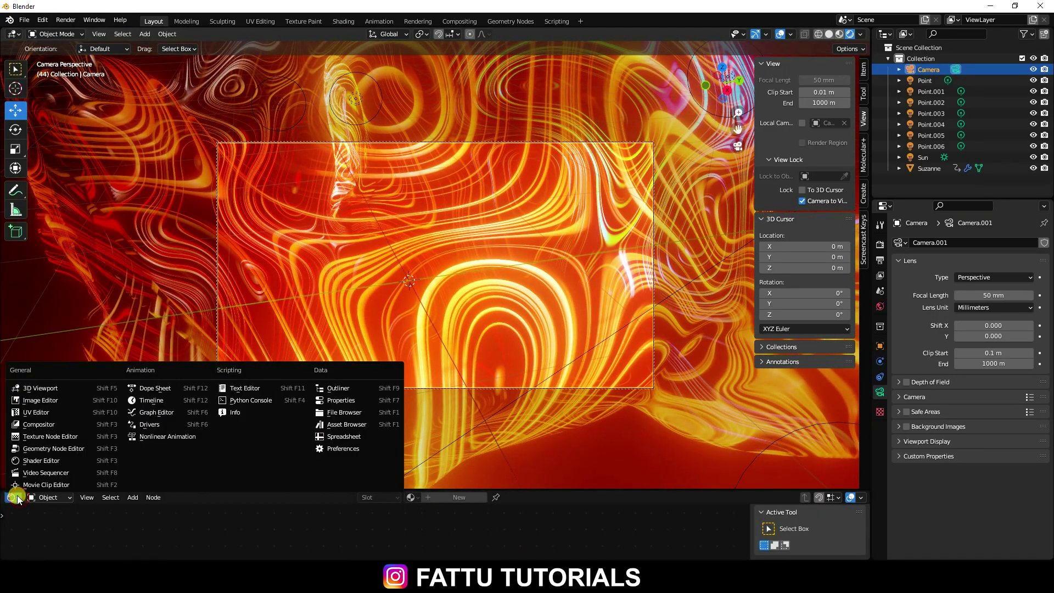
left_click(148, 400)
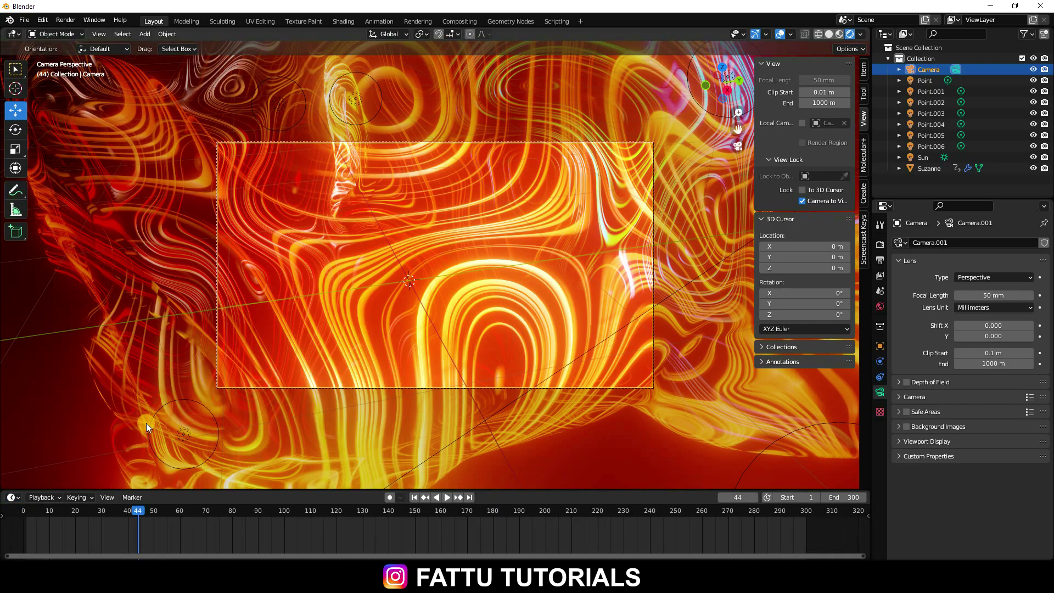
left_click(414, 498)
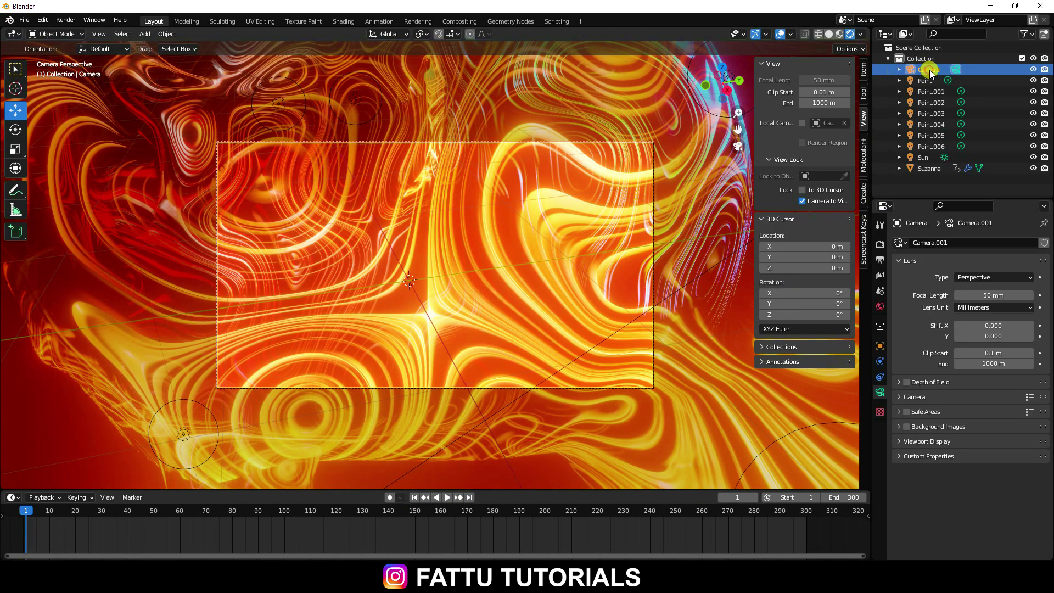
- Insert a Location & Rotation keyframe for the camera at frame 1
left_click(466, 214)
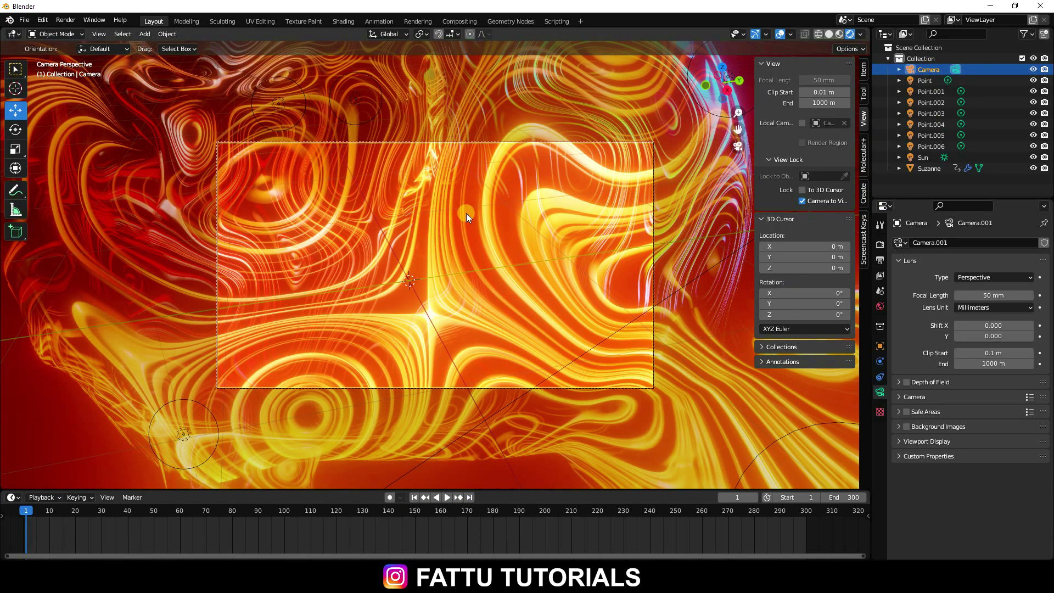
key("i")
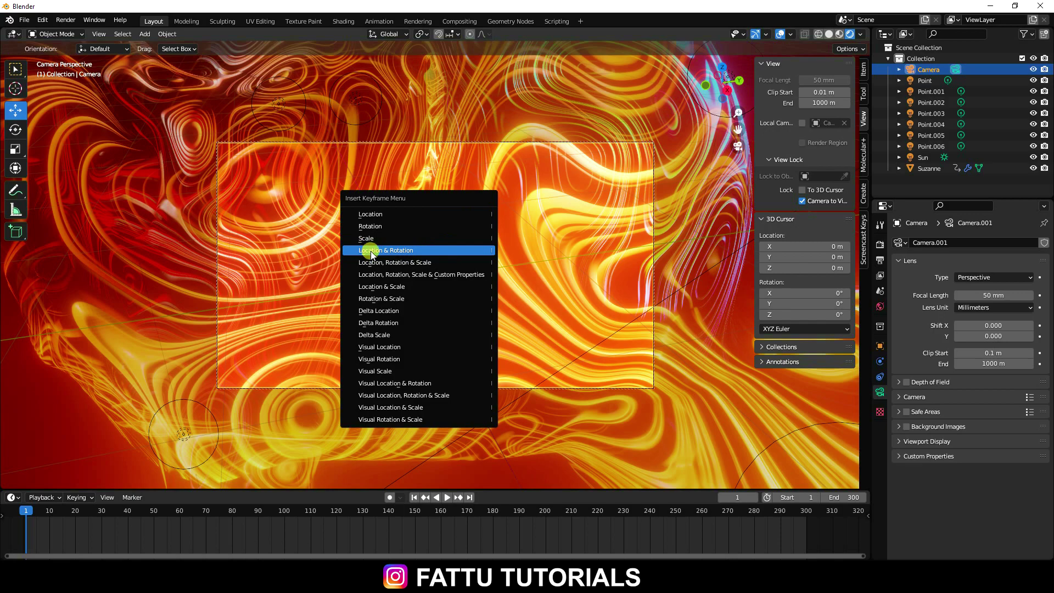
left_click(407, 251)
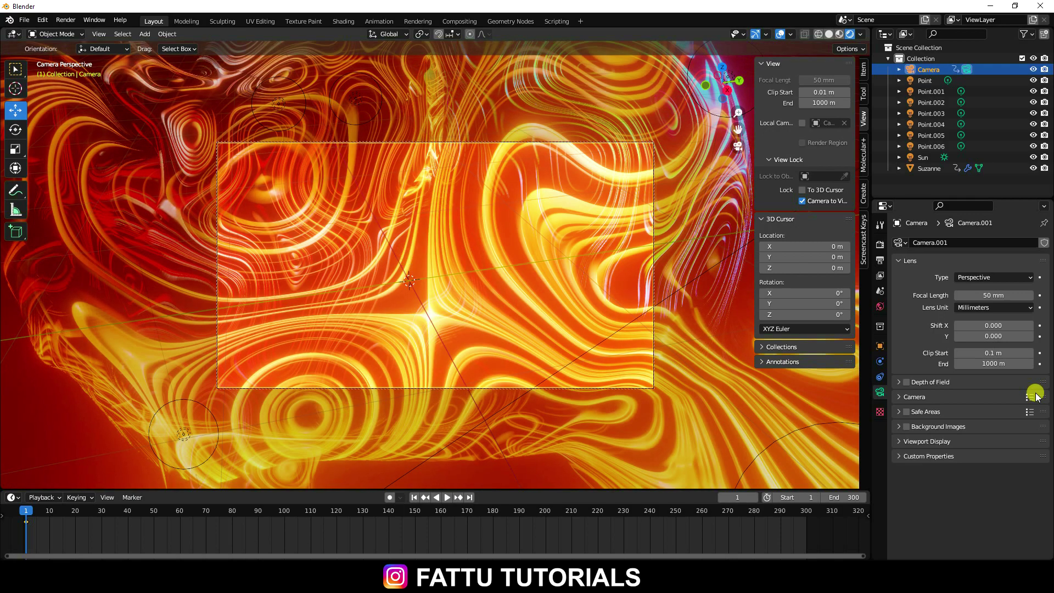
left_click(880, 346)
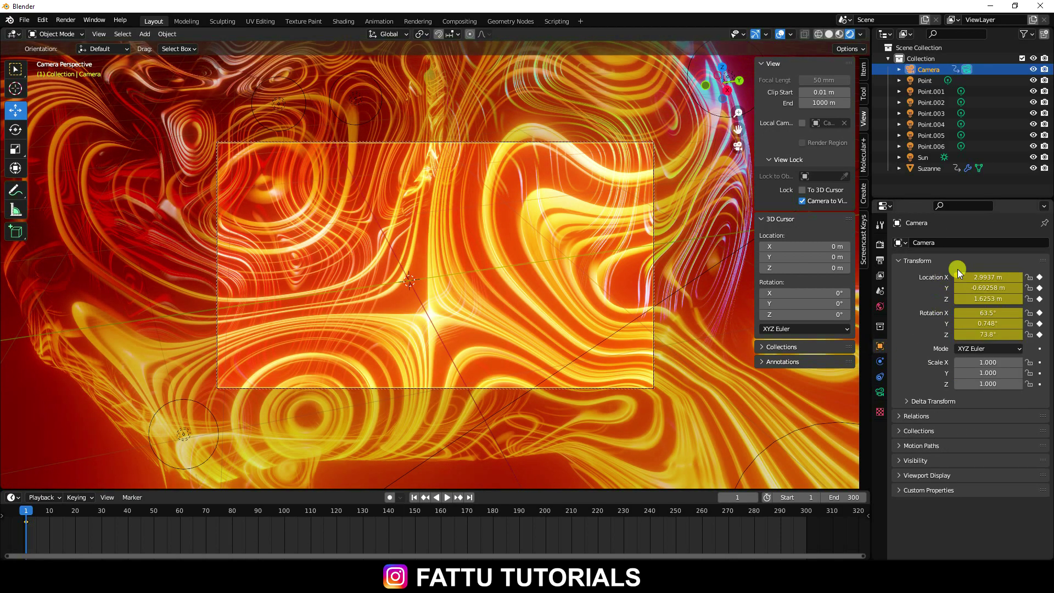
- At frame 300, swing the camera beneath Suzanne and key Location & Rotation there
left_click(470, 498)
middle_click_drag(420, 307, 413, 187)
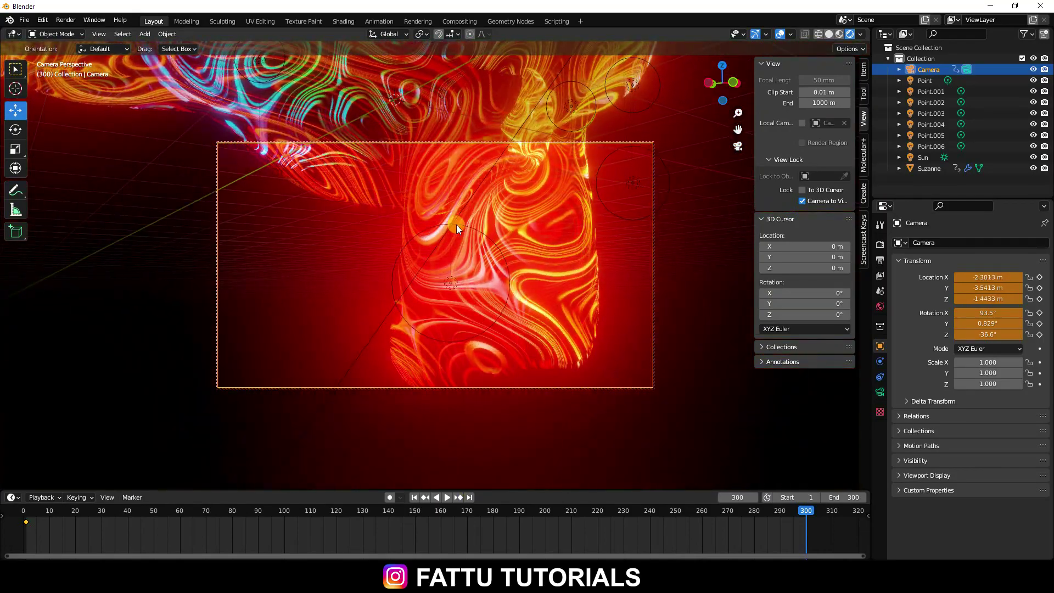
middle_click_drag(457, 226, 469, 281)
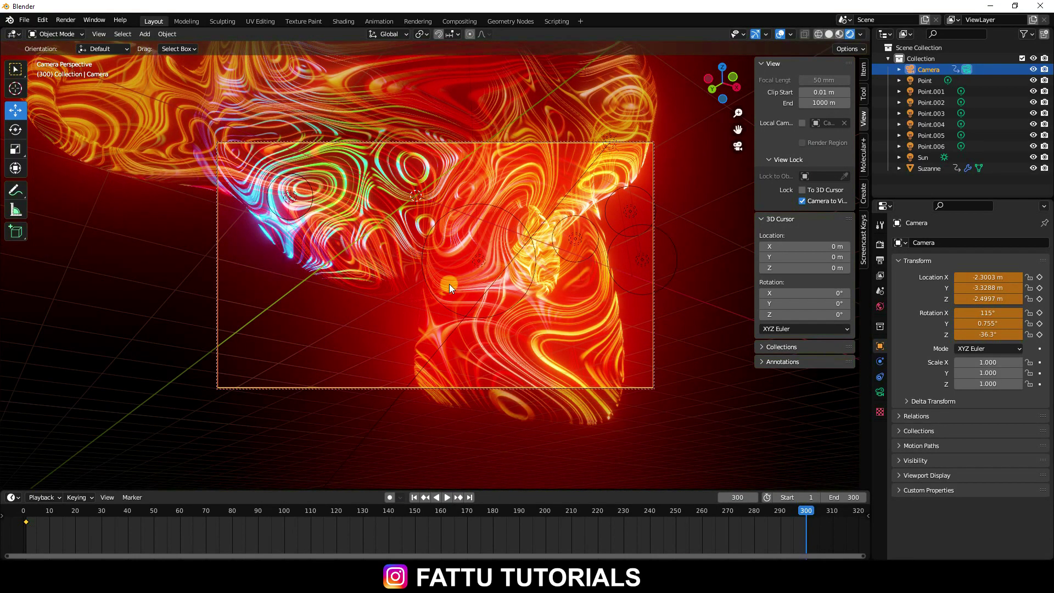
key("i")
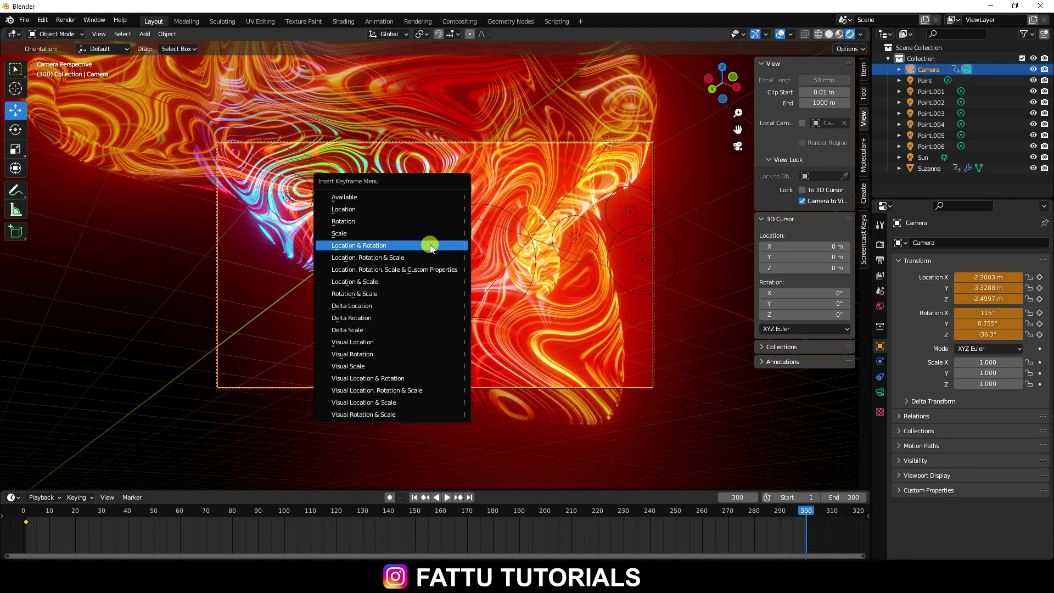
left_click(431, 245)
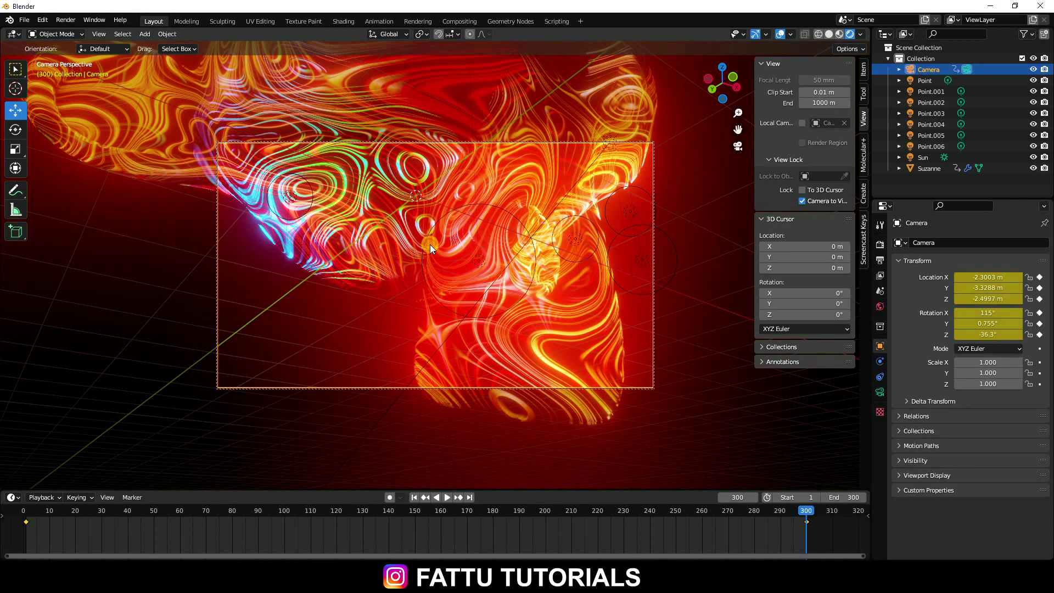
left_click(414, 497)
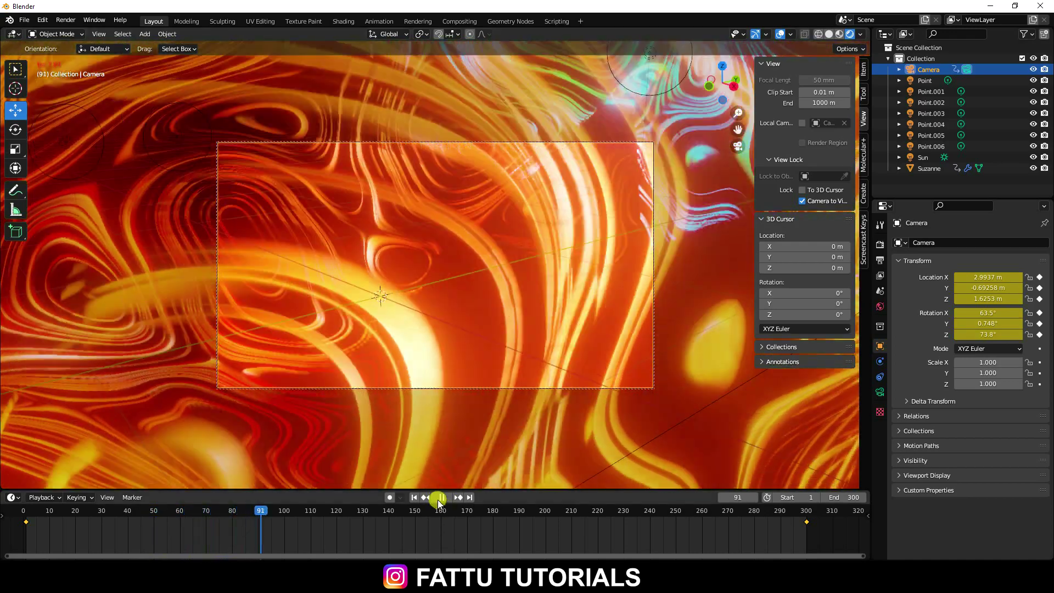
- At frame 100, dolly the camera closer to Suzanne and key its Location & Rotation
left_click(440, 497)
left_click(415, 512)
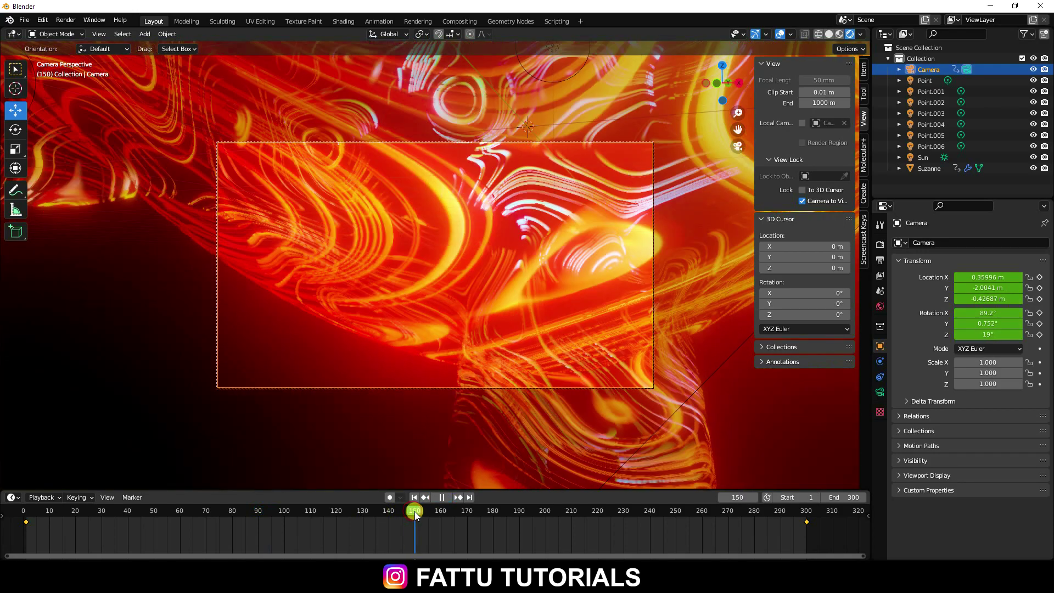
left_click_drag(415, 514, 285, 520)
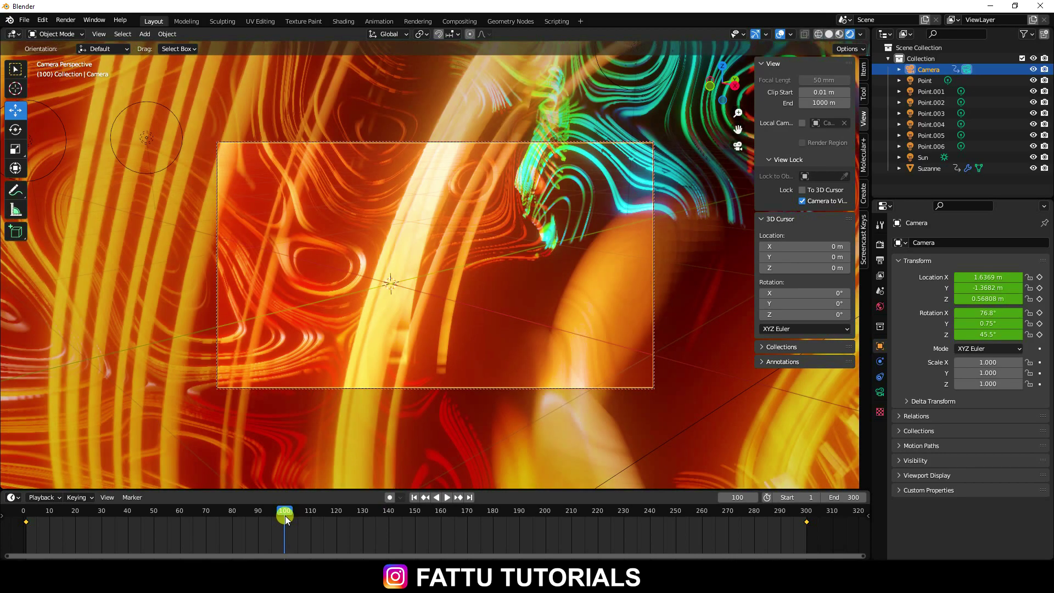
scroll(444, 220, "up", 4)
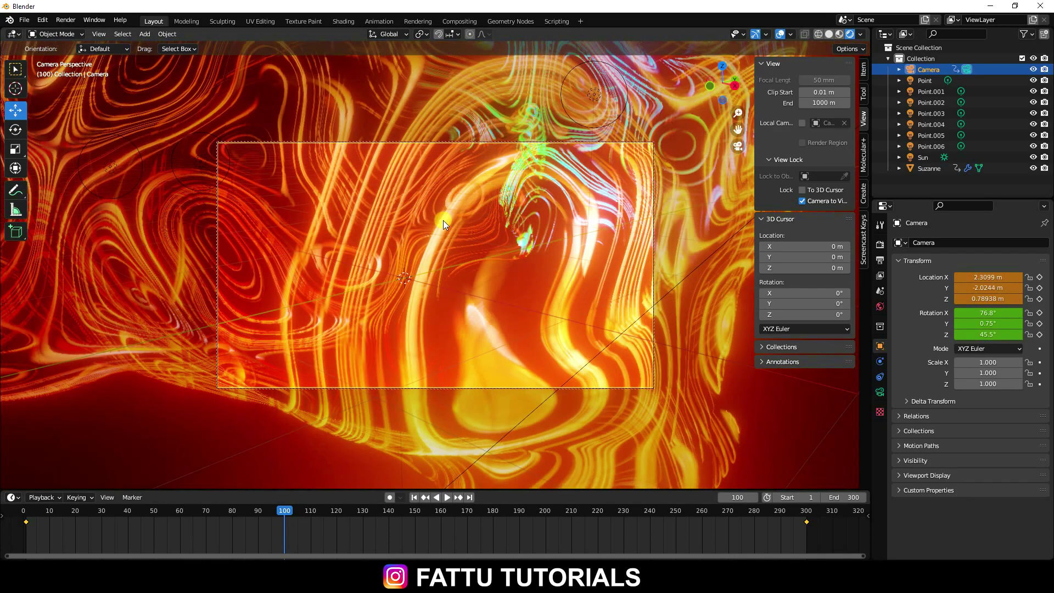
key("i")
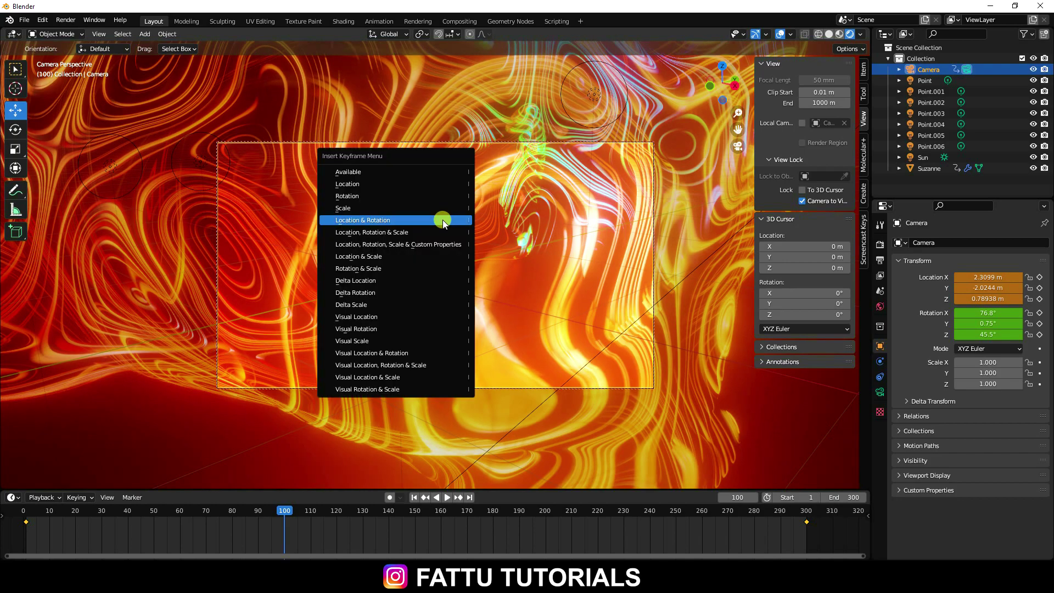
left_click(434, 220)
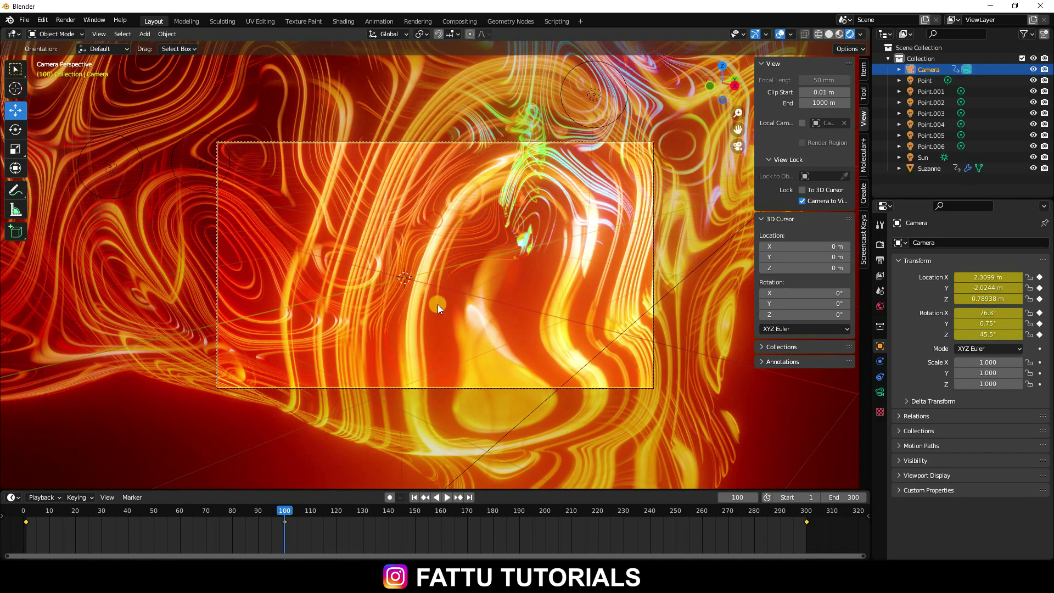
left_click(415, 498)
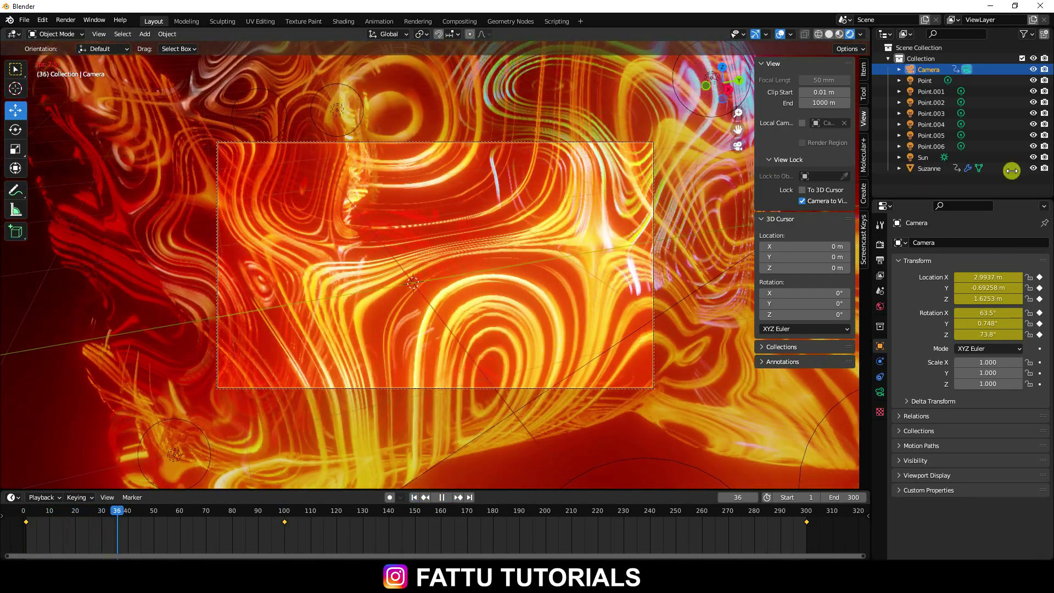
- Collapse and hide the sidebar, then play the flythrough forward and in reverse, ending at frame 1
left_click(785, 159)
left_click(807, 174)
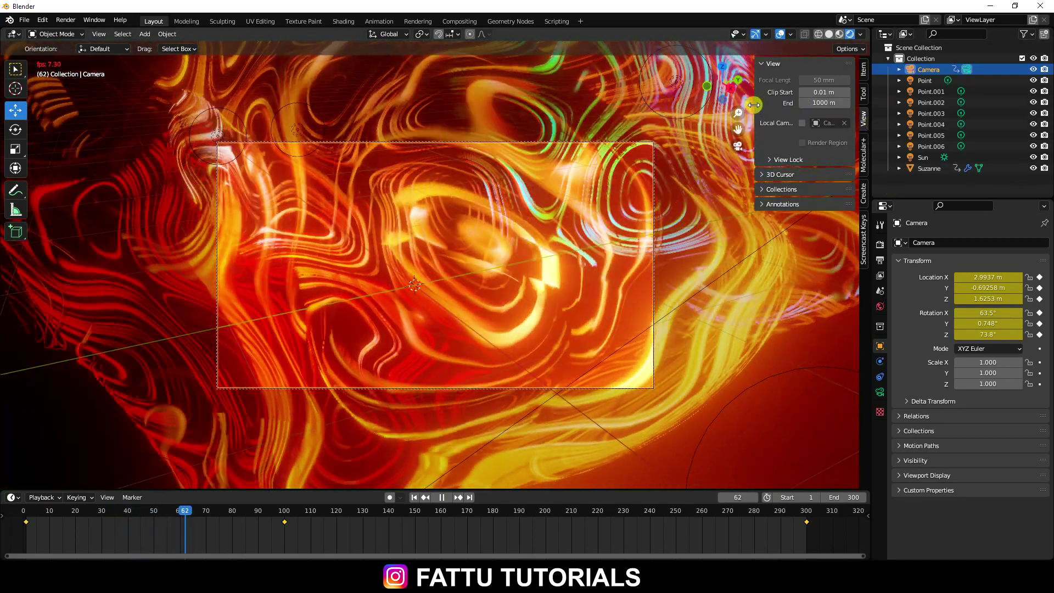
left_click_drag(754, 104, 925, 130)
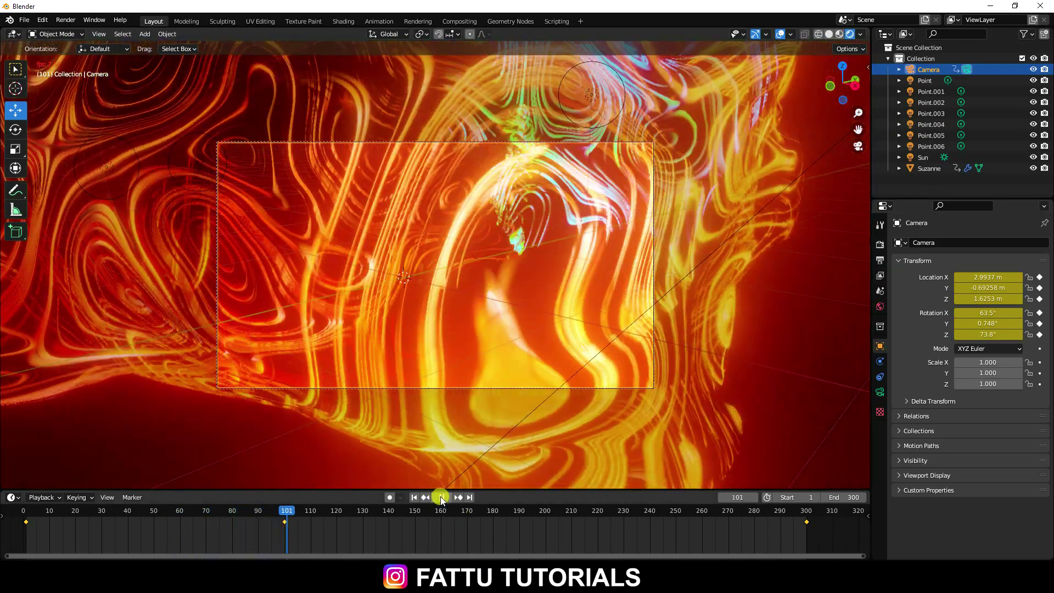
left_click(443, 498)
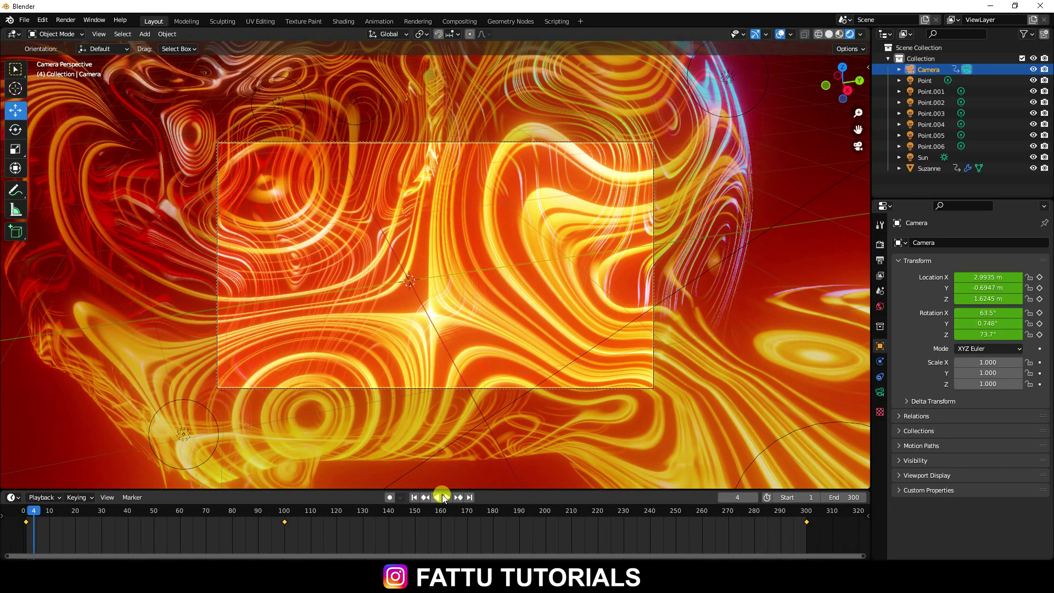
left_click(436, 498)
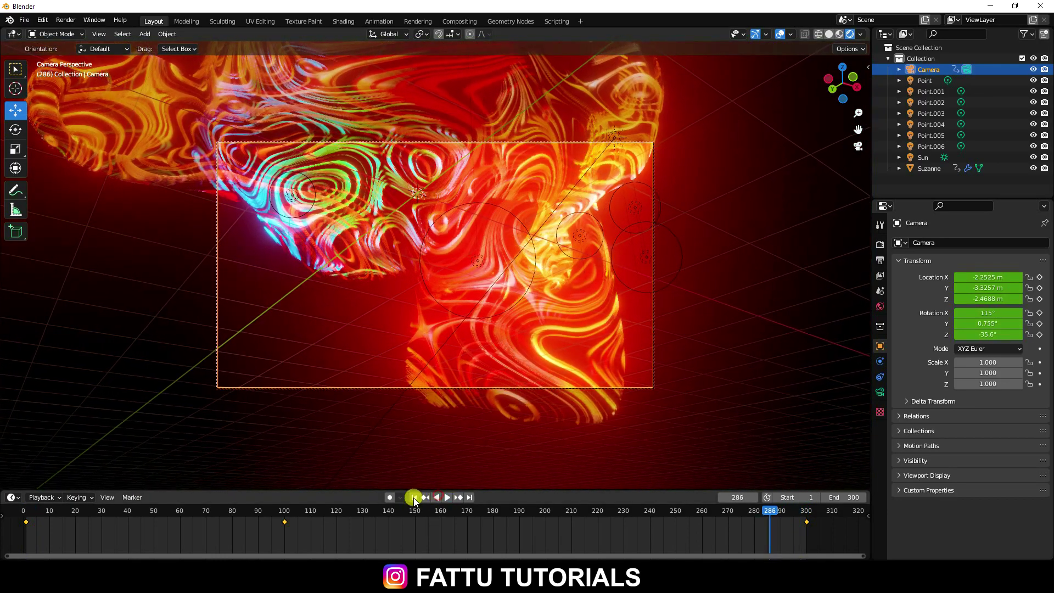
left_click(414, 497)
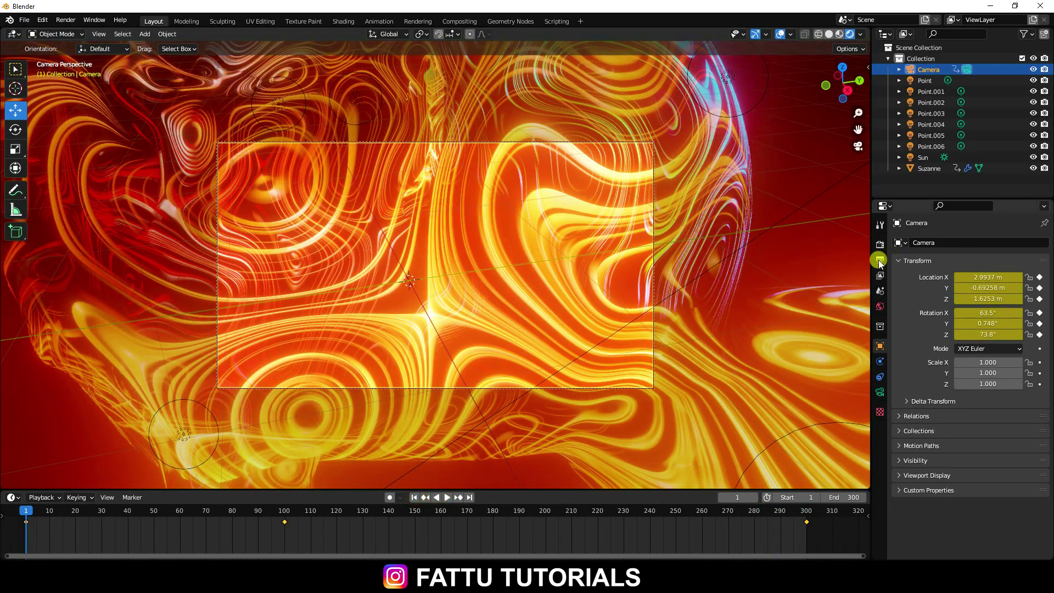
- Create New Folder(1) on the Desktop and accept it as the render output path
left_click(879, 261)
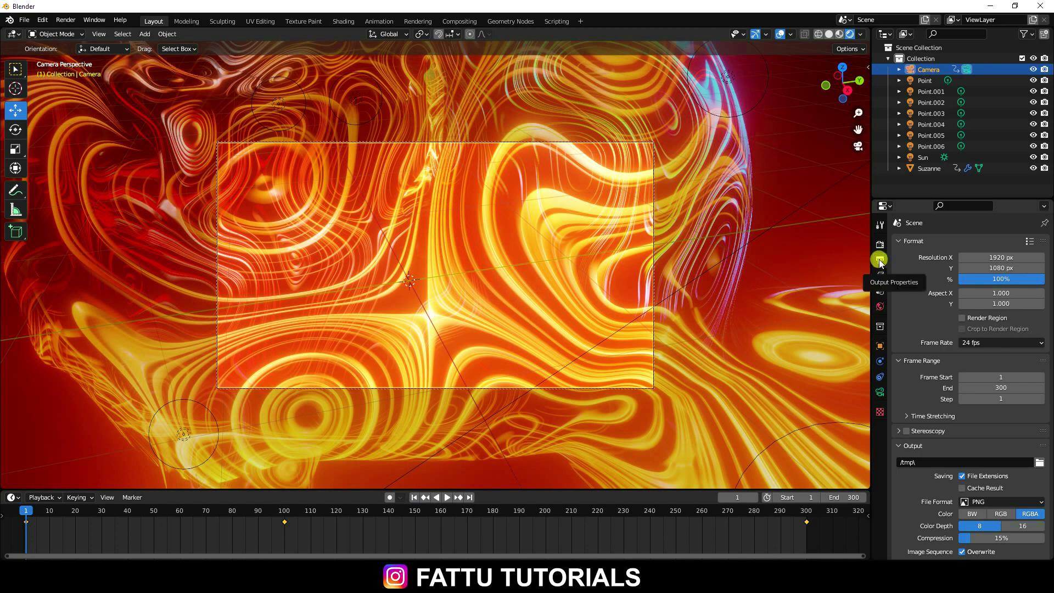
left_click(1039, 464)
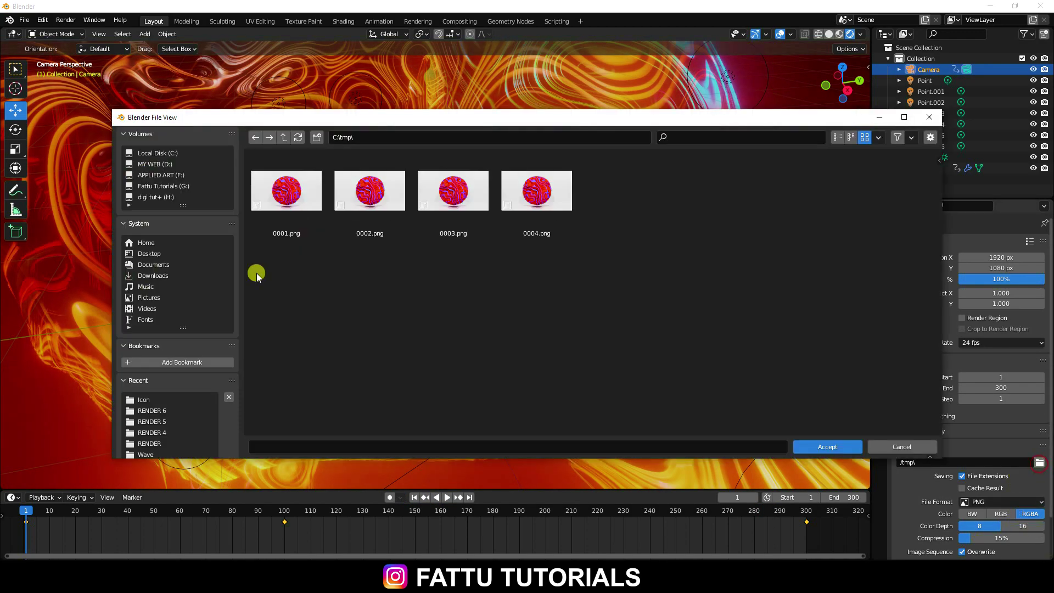
left_click(285, 138)
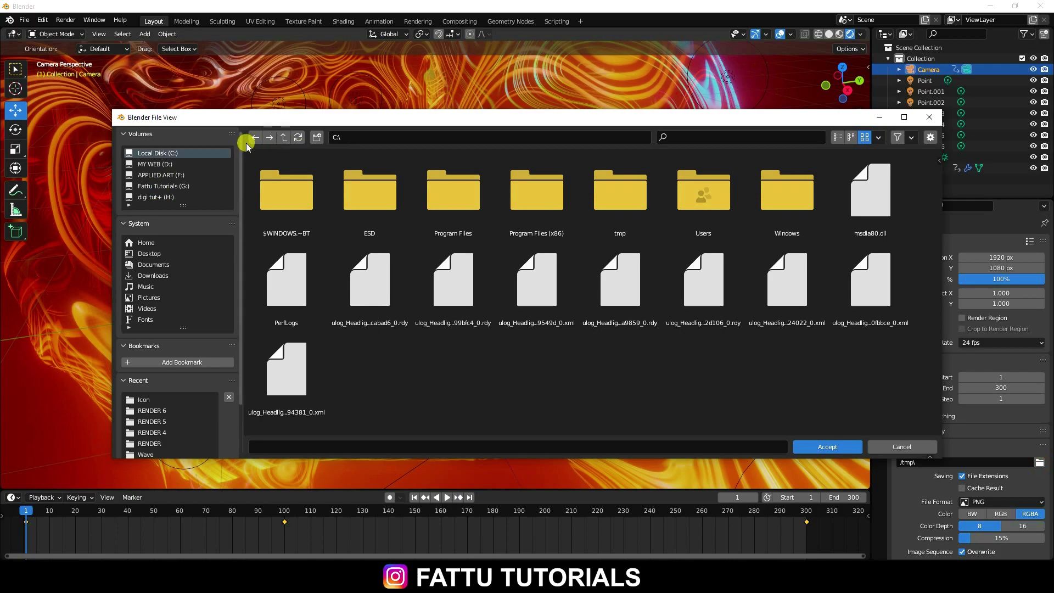
left_click(159, 165)
left_click(149, 253)
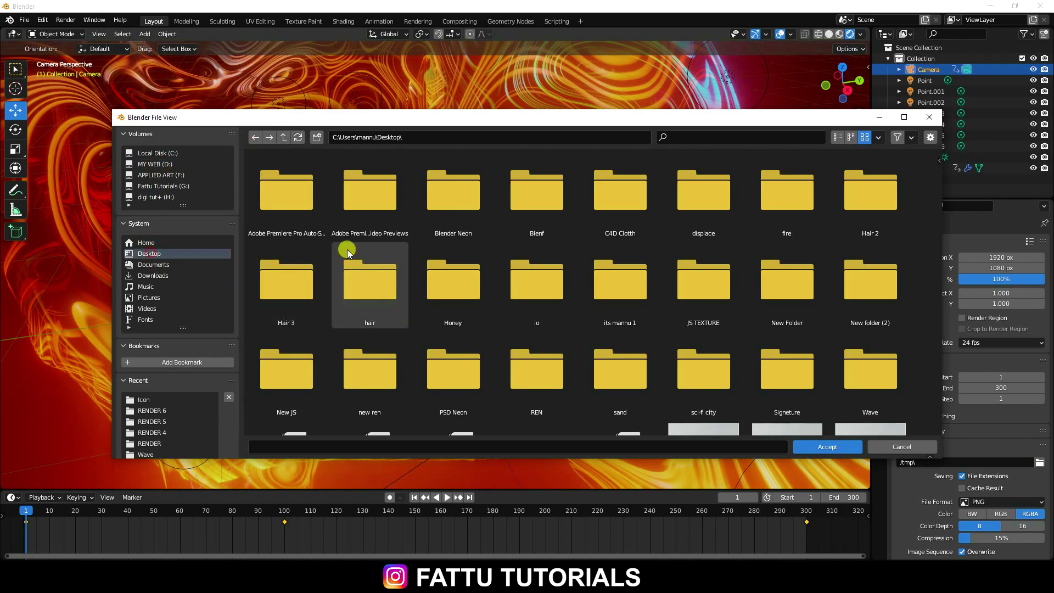
right_click(328, 251)
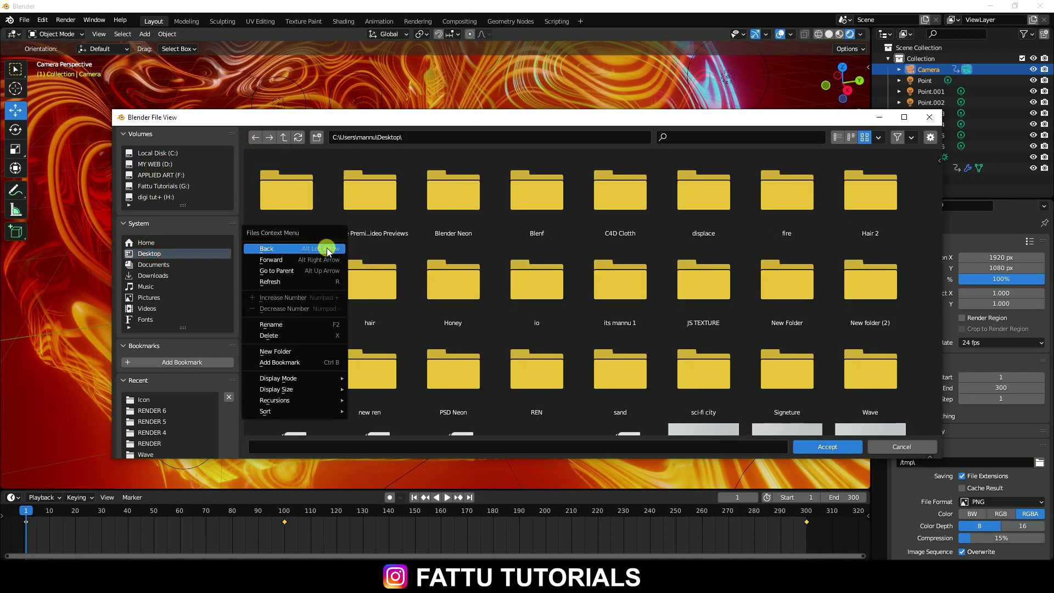
left_click(297, 351)
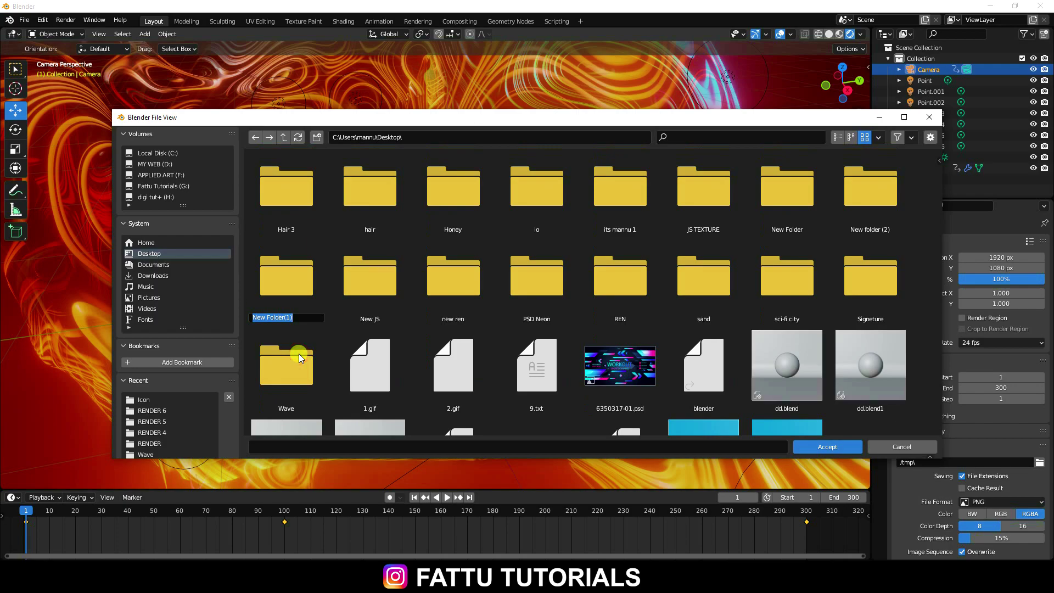
double_click(281, 283)
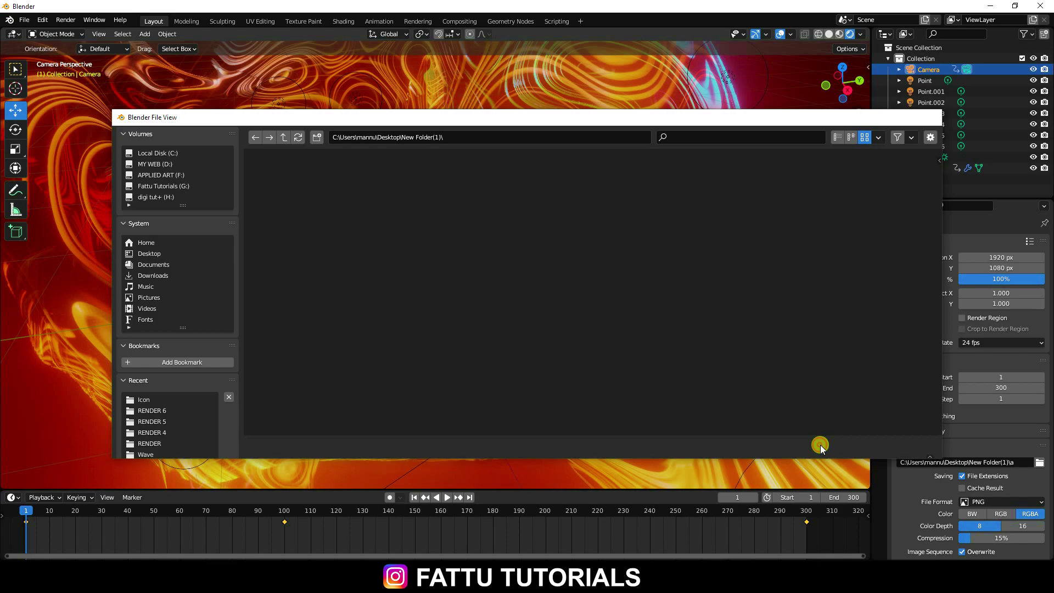
left_click(821, 446)
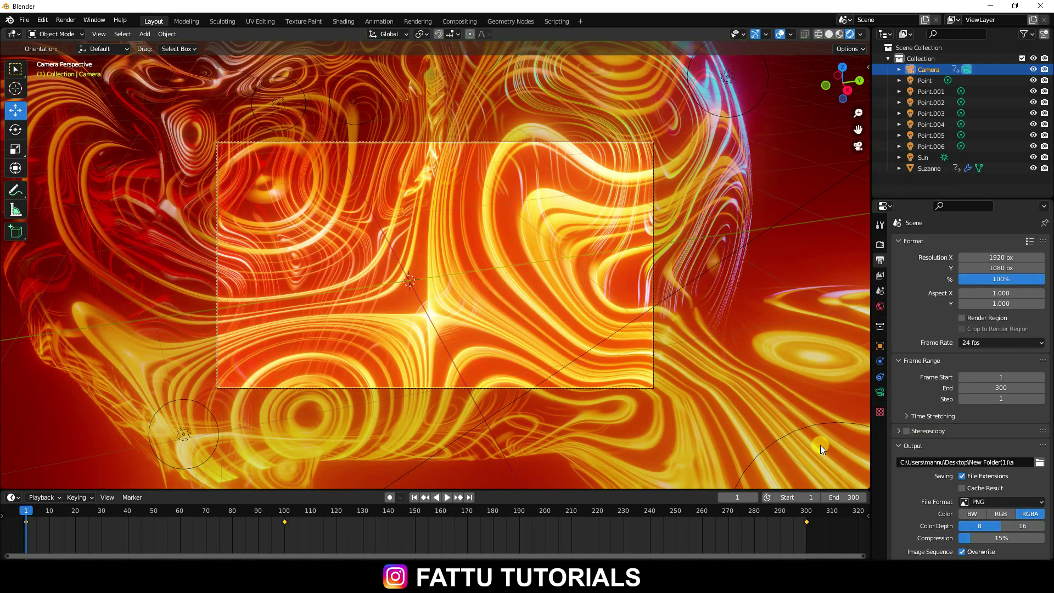
- Choose Render > Render Animation to render all frames of the flythrough
left_click(73, 22)
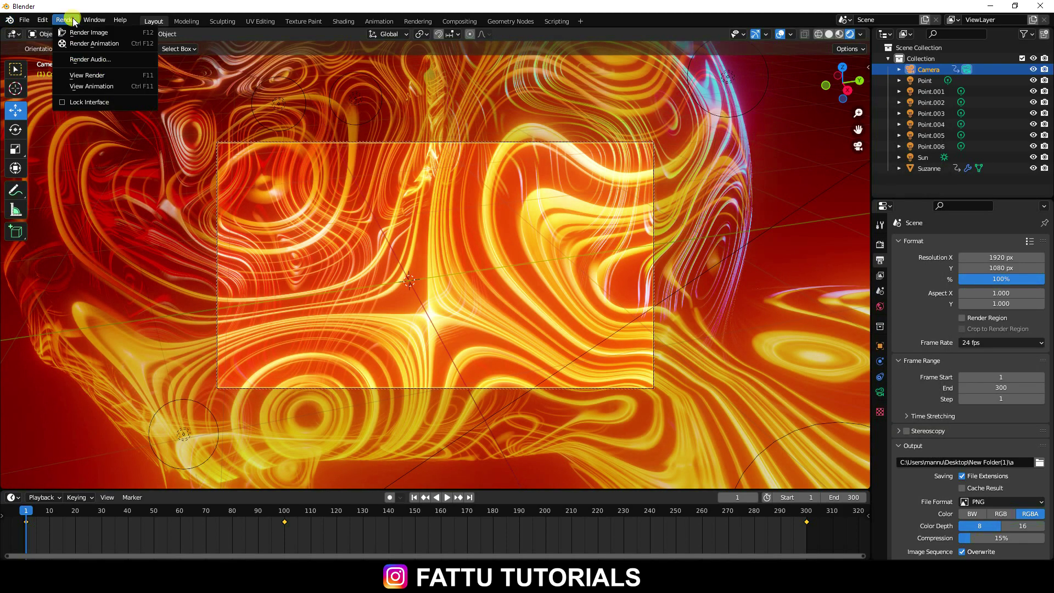
left_click(100, 47)
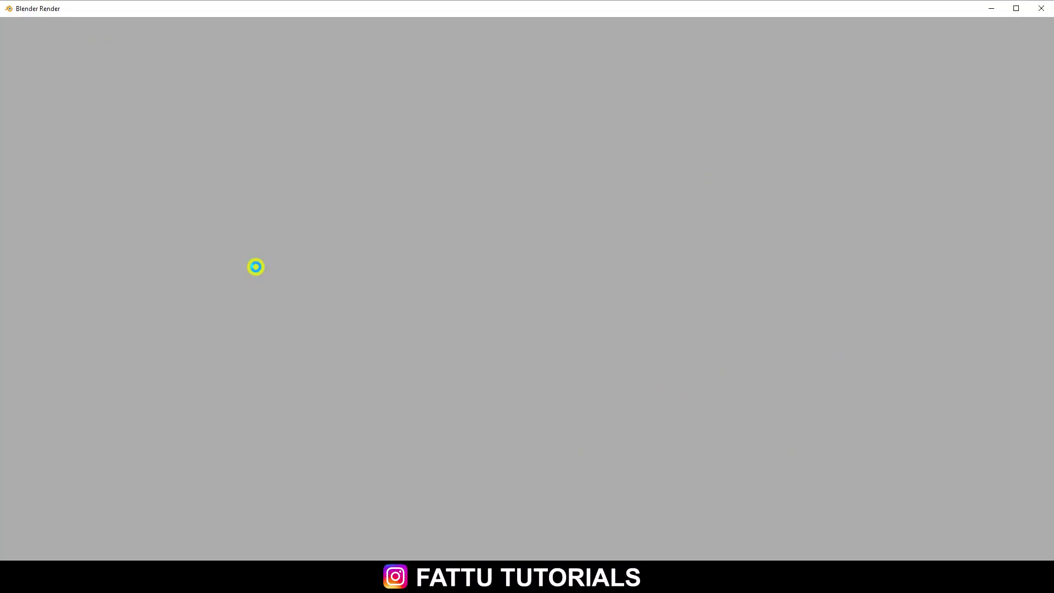